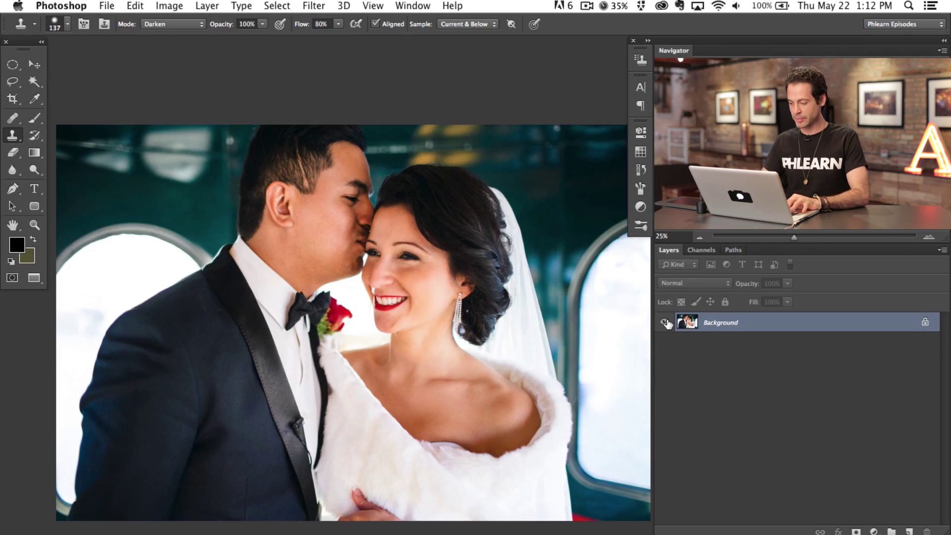
Add a new empty layer and set the Brush tool's foreground color to bright green, 00ff0c.
{"action": "key", "text": "alt+shift+super+n"}
{"action": "key", "text": "b"}
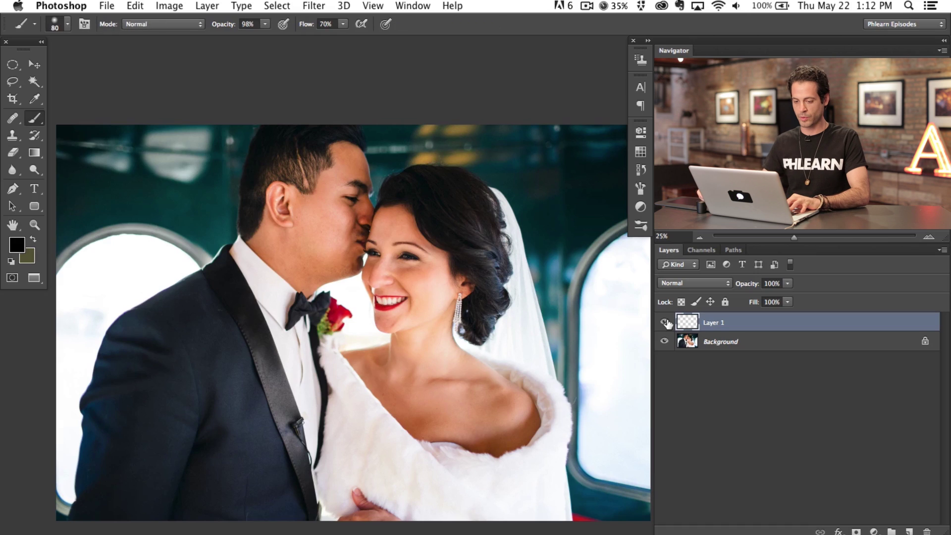
{"action": "left_click", "coordinate": [20, 250]}
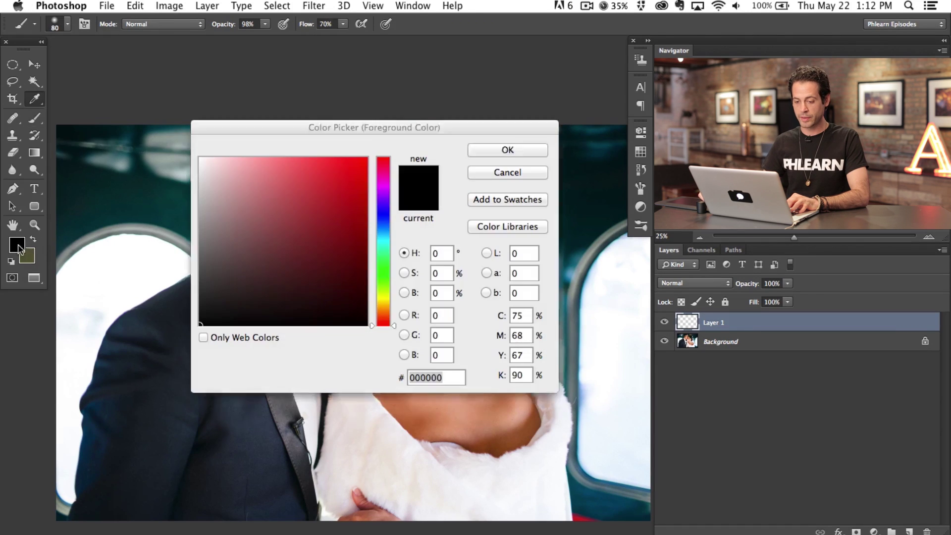
{"action": "left_click", "coordinate": [367, 158]}
{"action": "left_click", "coordinate": [388, 273]}
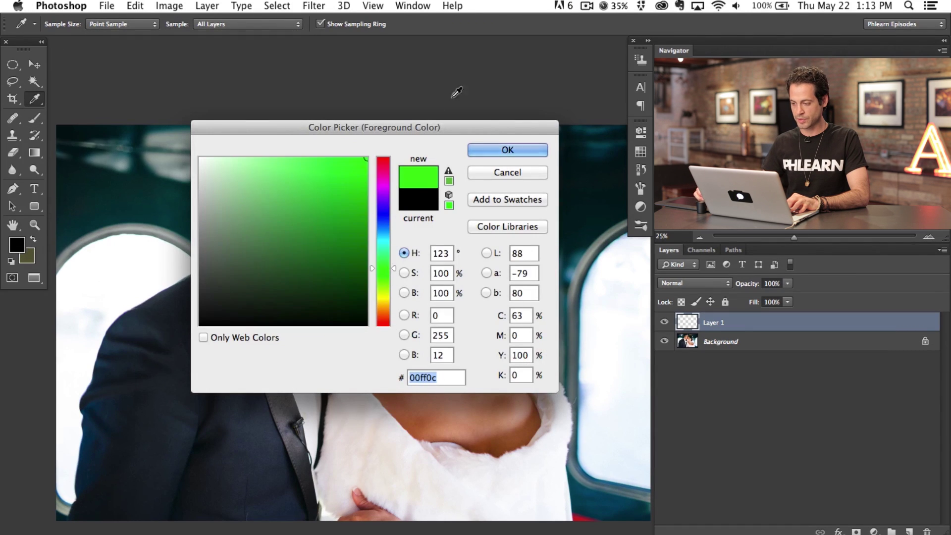
{"action": "left_click", "coordinate": [504, 151]}
Reduce the brush size to 30 and circle the microphone on the groom's lapel and the hand on the fur wrap.
{"action": "left_click_drag", "start_coordinate": [416, 344], "coordinate": [434, 356], "text": "ctrl+alt"}
{"action": "left_click_drag", "start_coordinate": [433, 395], "coordinate": [433, 411], "text": "ctrl+alt"}
{"action": "key", "text": "super+plus"}
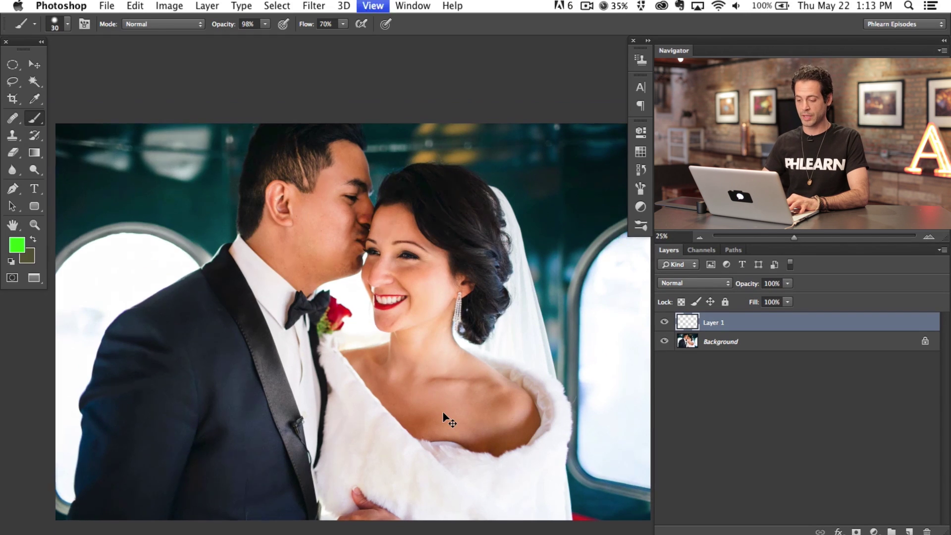
{"action": "key", "text": "super+plus"}
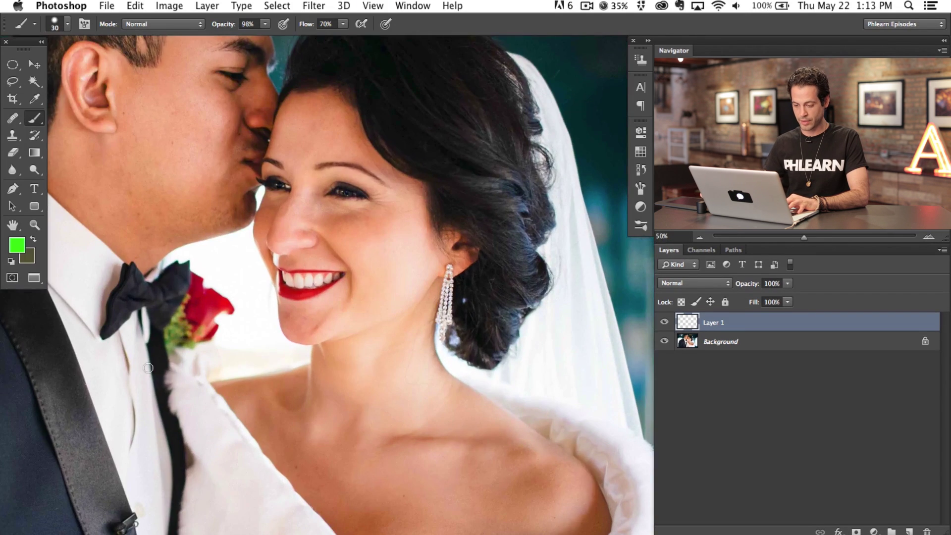
{"action": "left_click_drag", "start_coordinate": [186, 522], "coordinate": [245, 267]}
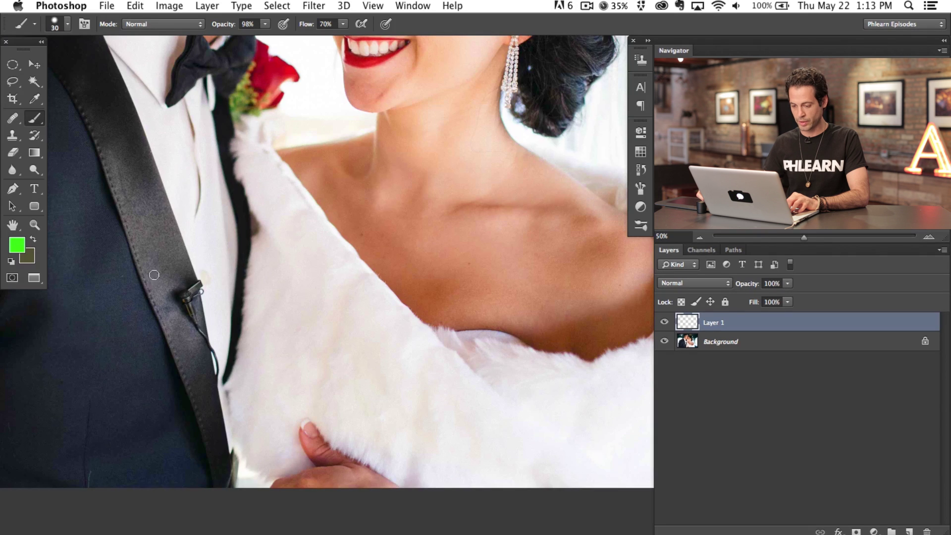
{"action": "mouse_move", "coordinate": [166, 265]}
{"action": "left_mouse_down"}
{"action": "mouse_move", "coordinate": [210, 424]}
{"action": "mouse_move", "coordinate": [240, 336]}
{"action": "mouse_move", "coordinate": [172, 240]}
{"action": "left_mouse_up"}
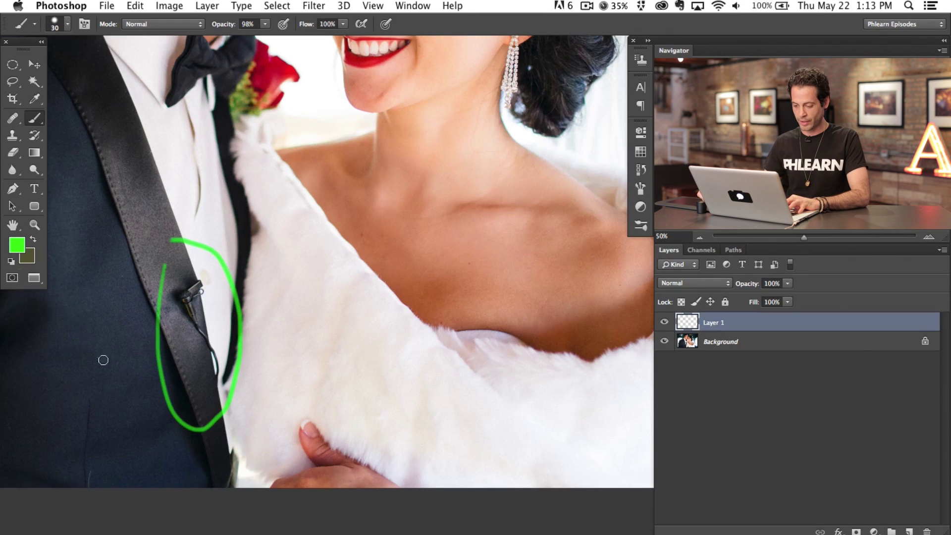
{"action": "left_click_drag", "start_coordinate": [374, 402], "coordinate": [344, 366]}
{"action": "left_click_drag", "start_coordinate": [232, 463], "coordinate": [369, 494]}
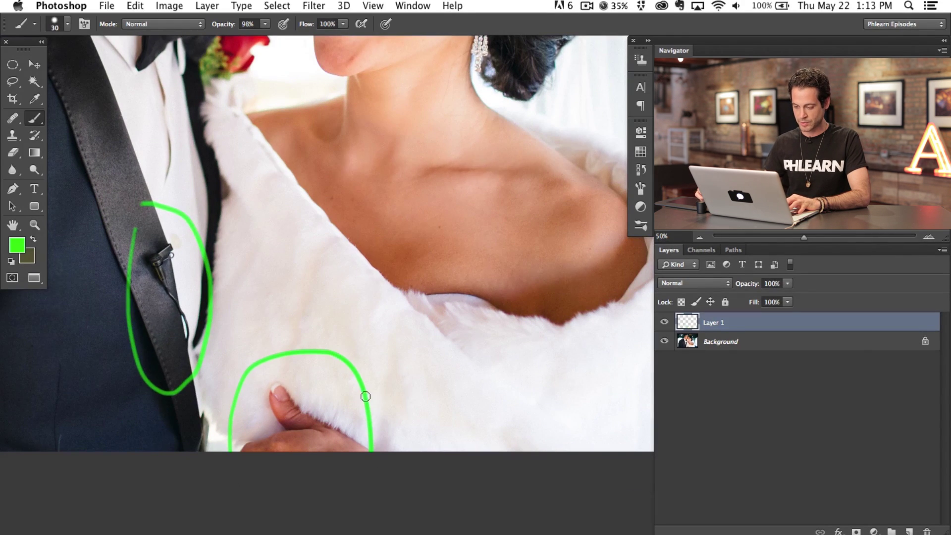
Circle the exposed dress edge where the fur wrap meets the bride's chest in green.
{"action": "key", "text": "super+minus"}
{"action": "key", "text": "super+minus"}
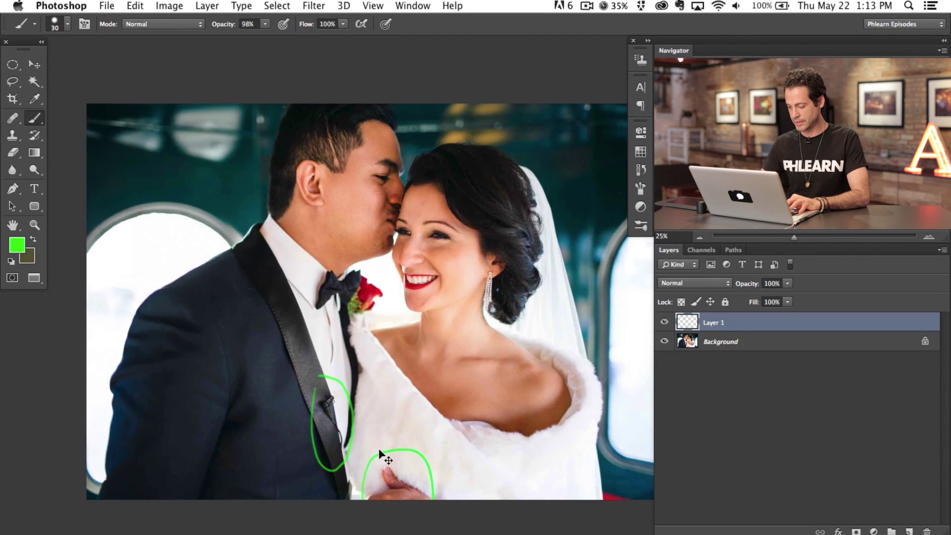
{"action": "key", "text": "super+plus"}
{"action": "key", "text": "super+plus"}
{"action": "key", "text": "super+plus"}
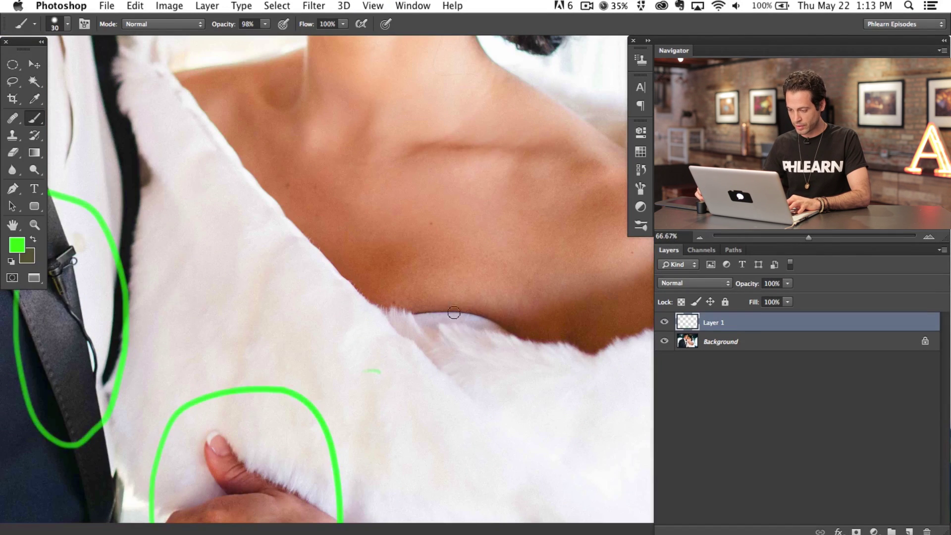
{"action": "key", "text": "super+plus"}
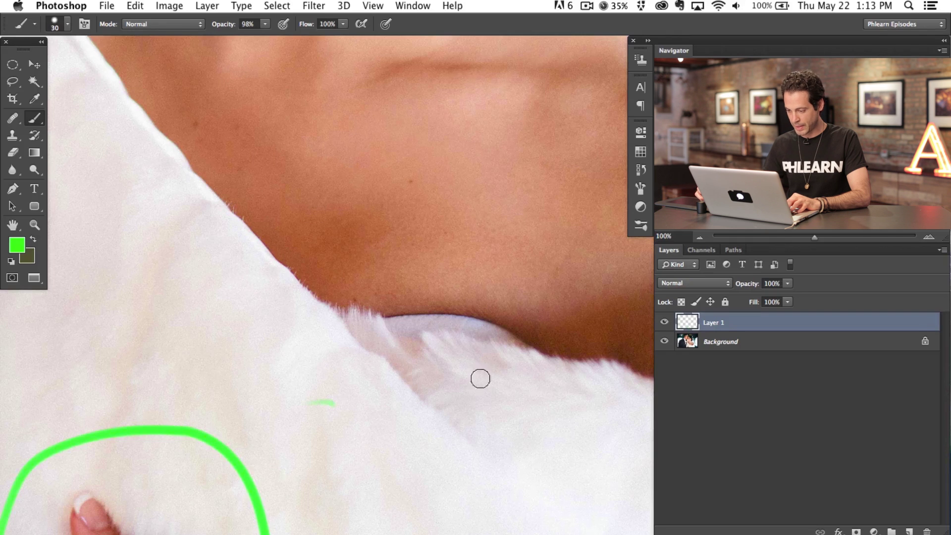
{"action": "mouse_move", "coordinate": [338, 352]}
{"action": "left_mouse_down"}
{"action": "mouse_move", "coordinate": [347, 324]}
{"action": "mouse_move", "coordinate": [416, 277]}
{"action": "mouse_move", "coordinate": [492, 286]}
{"action": "mouse_move", "coordinate": [546, 337]}
{"action": "mouse_move", "coordinate": [551, 404]}
{"action": "mouse_move", "coordinate": [364, 429]}
{"action": "mouse_move", "coordinate": [324, 315]}
{"action": "mouse_move", "coordinate": [346, 303]}
{"action": "left_mouse_up"}
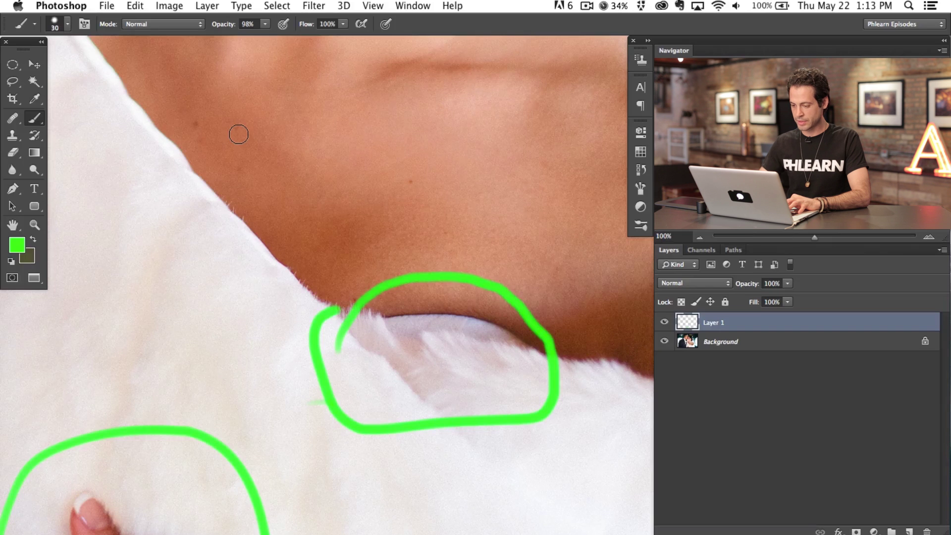
Circle the bright spots in the bride's hair beside her earring in green.
{"action": "mouse_move", "coordinate": [279, 190]}
{"action": "left_mouse_down"}
{"action": "mouse_move", "coordinate": [267, 292]}
{"action": "mouse_move", "coordinate": [294, 385]}
{"action": "mouse_move", "coordinate": [280, 424]}
{"action": "left_mouse_up"}
{"action": "key", "text": "super+minus"}
{"action": "key", "text": "super+minus"}
{"action": "mouse_move", "coordinate": [461, 237]}
{"action": "left_mouse_down"}
{"action": "mouse_move", "coordinate": [472, 273]}
{"action": "mouse_move", "coordinate": [466, 198]}
{"action": "mouse_move", "coordinate": [464, 228]}
{"action": "left_mouse_up"}
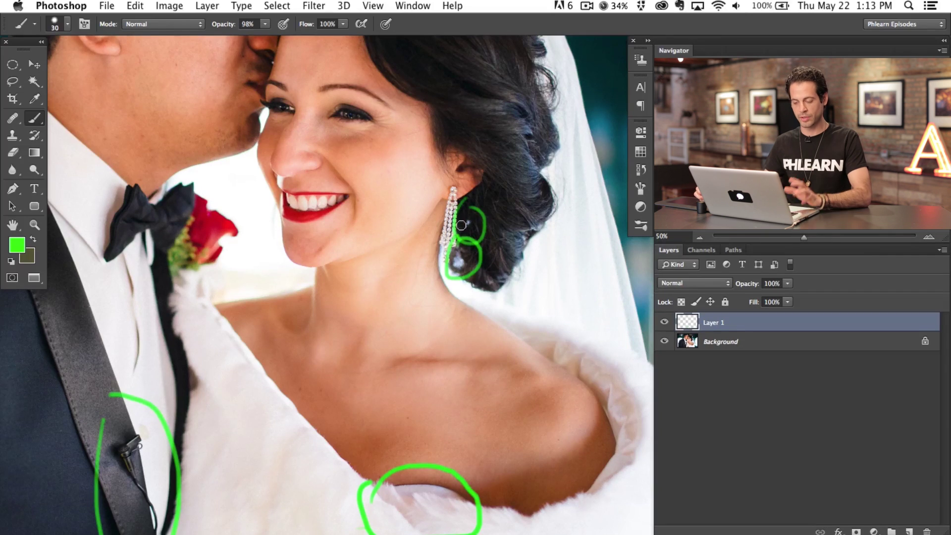
Draw a long green oval around the bare line in the groom's hair above his ear.
{"action": "left_click_drag", "start_coordinate": [177, 207], "coordinate": [306, 335]}
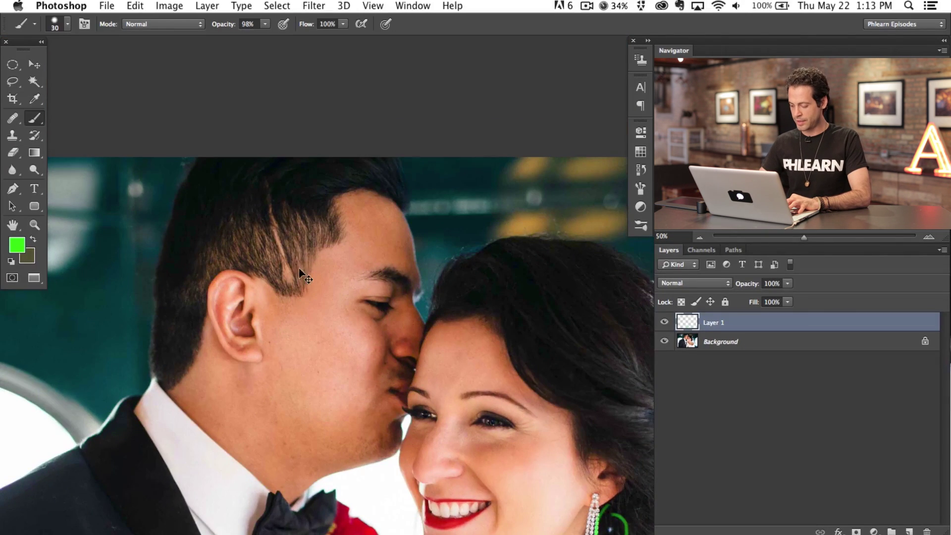
{"action": "key", "text": "super+plus"}
{"action": "left_click_drag", "start_coordinate": [180, 315], "coordinate": [354, 445]}
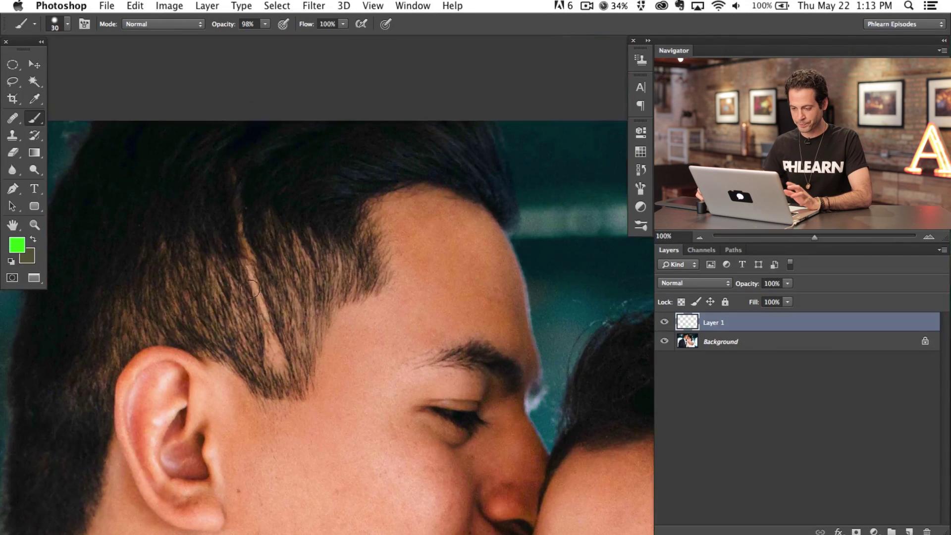
{"action": "left_click_drag", "start_coordinate": [270, 297], "coordinate": [261, 301]}
{"action": "left_click_drag", "start_coordinate": [221, 167], "coordinate": [292, 244]}
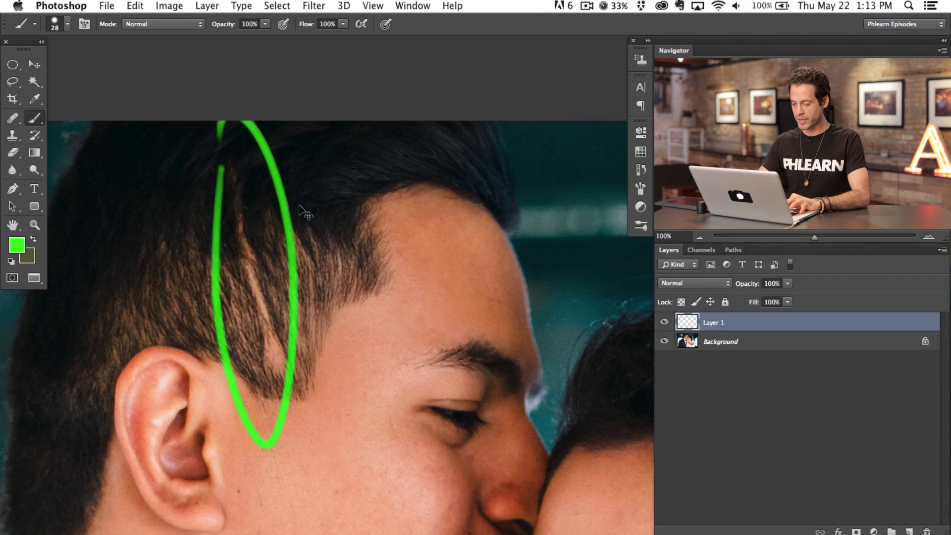
Hide the layer with the green markings and make the Background layer active.
{"action": "key", "text": "super+minus"}
{"action": "key", "text": "super+minus"}
{"action": "key", "text": "super+minus"}
{"action": "left_click_drag", "start_coordinate": [466, 307], "coordinate": [401, 325]}
{"action": "left_click", "coordinate": [665, 323]}
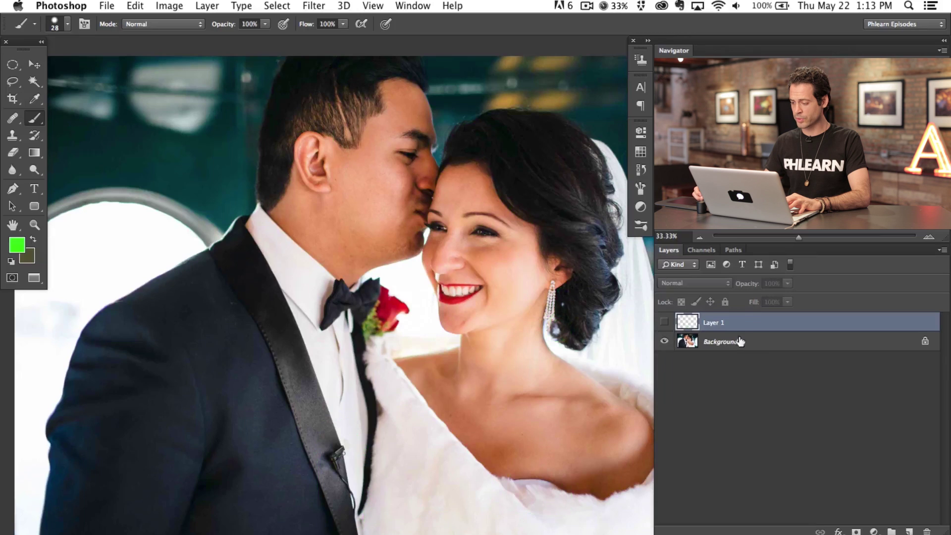
{"action": "left_click", "coordinate": [751, 345]}
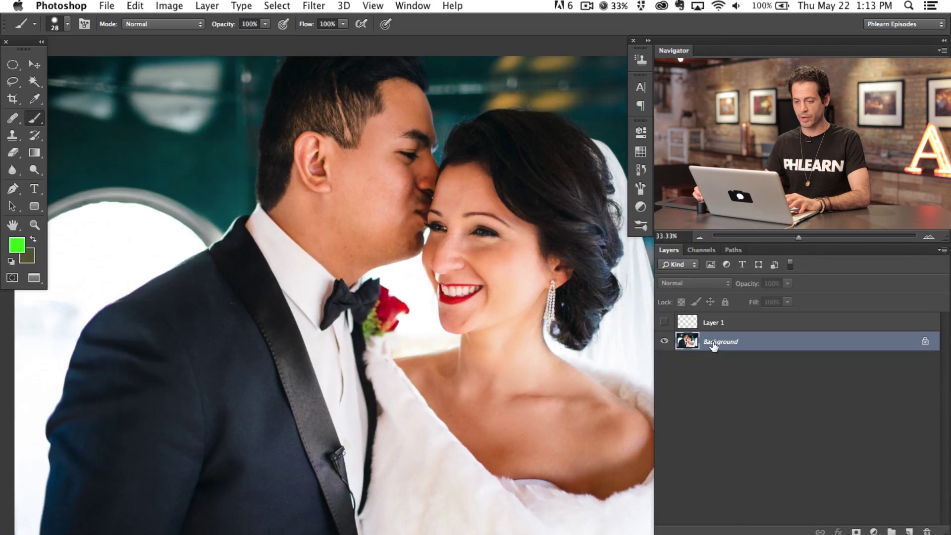
Switch to the Clone Stamp tool and set its blending mode to Normal.
{"action": "key", "text": "s"}
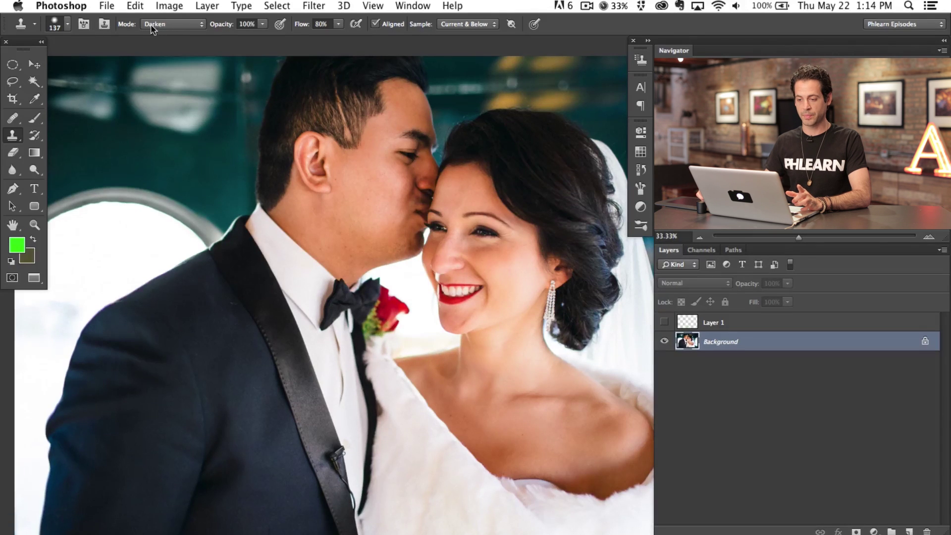
{"action": "left_click", "coordinate": [174, 24]}
{"action": "mouse_move", "coordinate": [176, 8]}
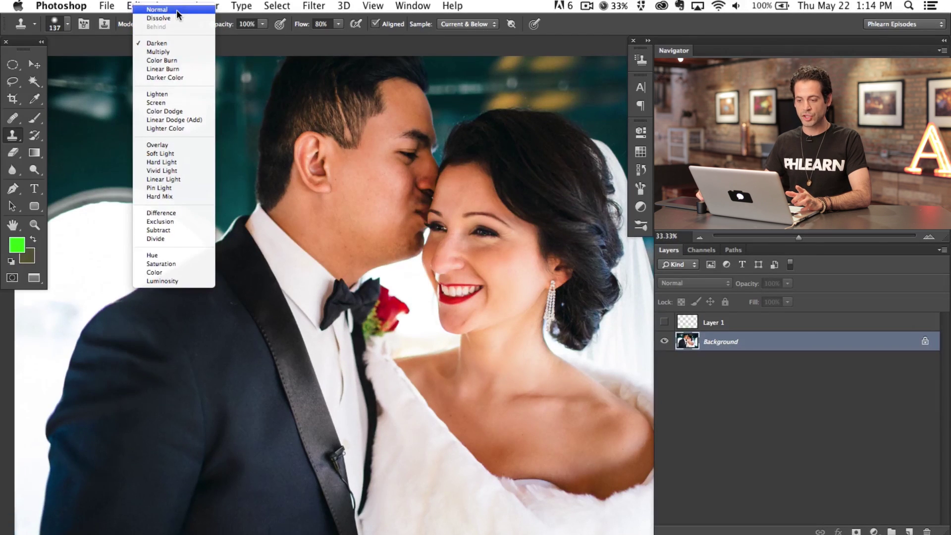
{"action": "left_click", "coordinate": [177, 10]}
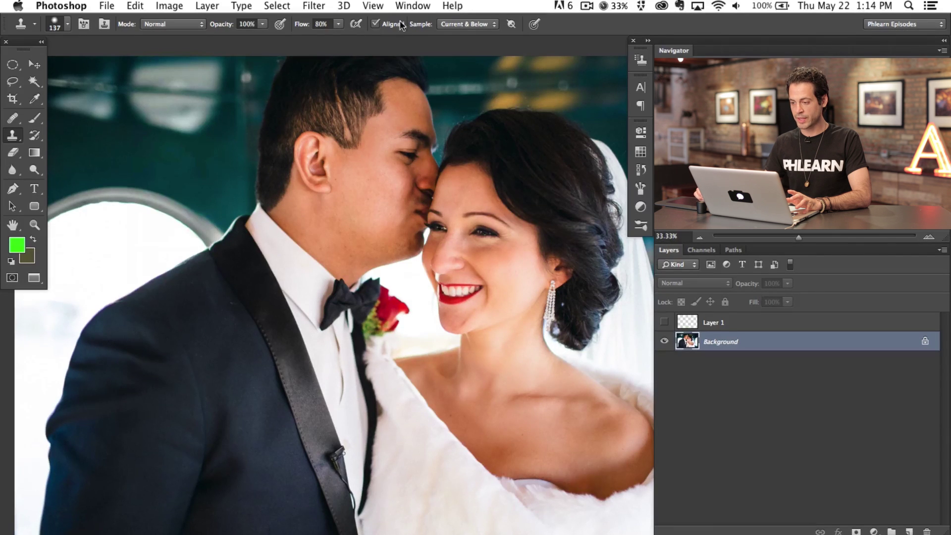
Set the Clone Stamp sampling to Current Layer and add a new empty layer above the Background.
{"action": "left_click", "coordinate": [464, 24]}
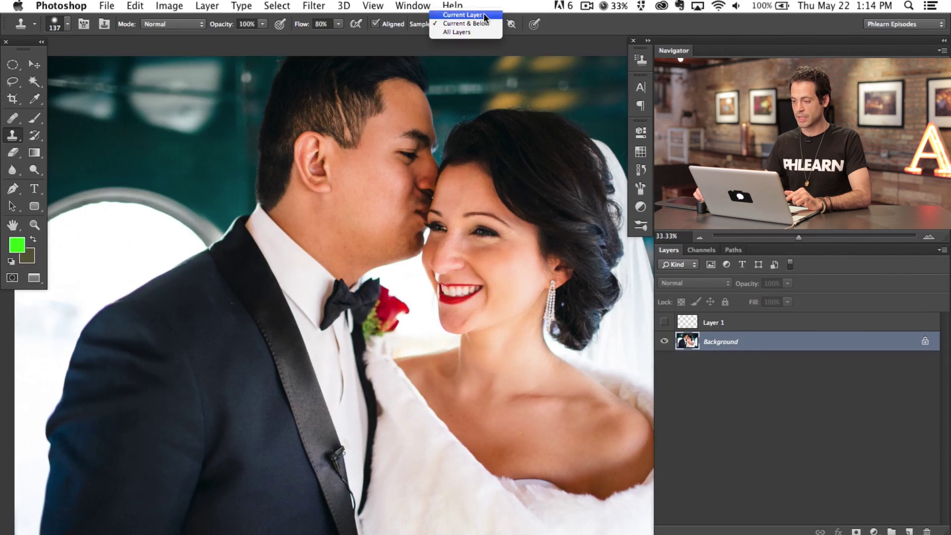
{"action": "left_click", "coordinate": [483, 14]}
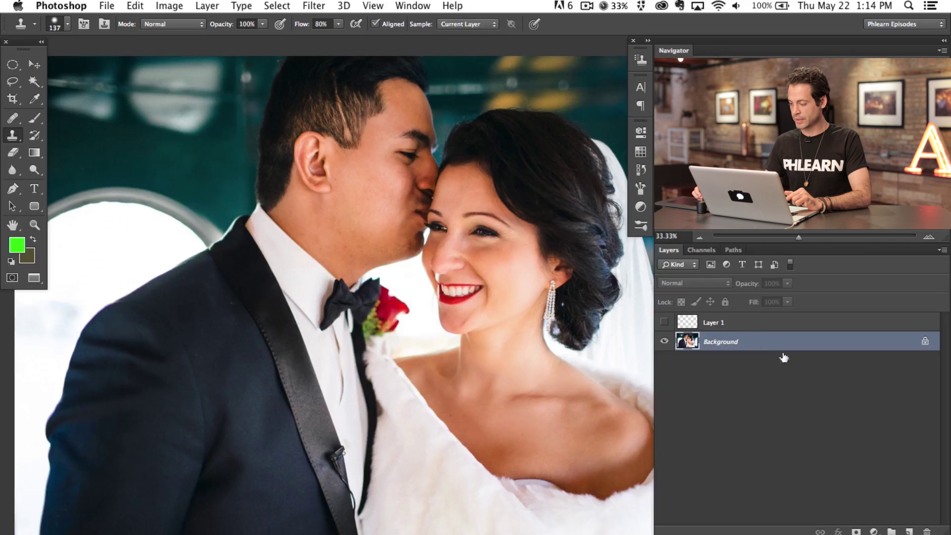
{"action": "left_click", "coordinate": [915, 531]}
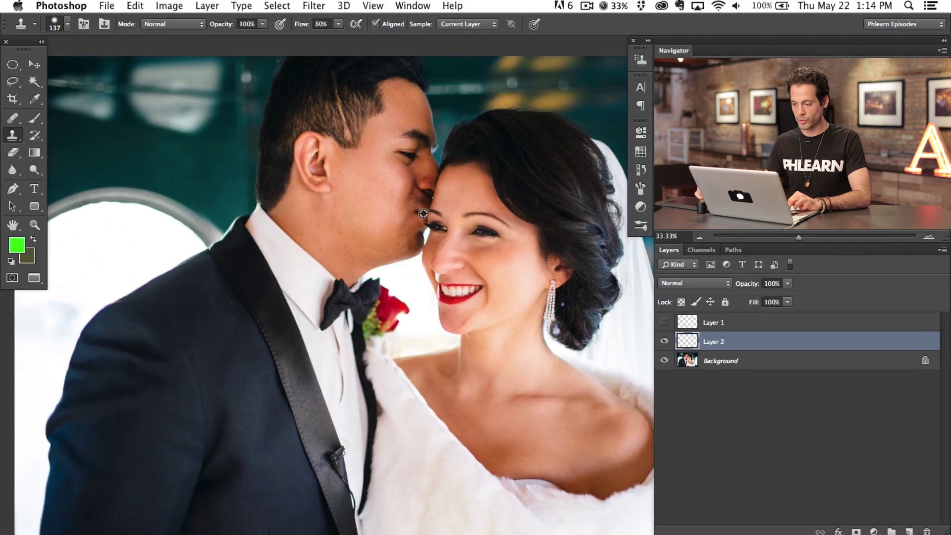
Try to clone areas of the bride's face onto the groom's face and neck on the empty layer.
{"action": "left_click", "coordinate": [438, 226], "text": "alt"}
{"action": "mouse_move", "coordinate": [335, 209]}
{"action": "left_mouse_down"}
{"action": "mouse_move", "coordinate": [323, 185]}
{"action": "mouse_move", "coordinate": [297, 227]}
{"action": "left_mouse_up"}
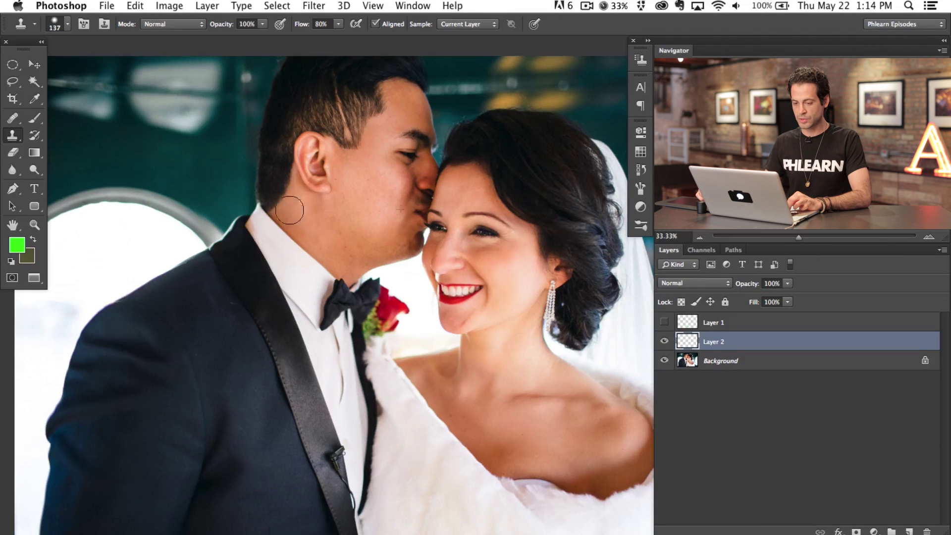
{"action": "left_click", "coordinate": [483, 249], "text": "alt"}
{"action": "mouse_move", "coordinate": [384, 206]}
{"action": "left_mouse_down"}
{"action": "mouse_move", "coordinate": [347, 162]}
{"action": "mouse_move", "coordinate": [327, 170]}
{"action": "mouse_move", "coordinate": [397, 244]}
{"action": "left_mouse_up"}
{"action": "left_click", "coordinate": [444, 236], "text": "alt"}
{"action": "left_click_drag", "start_coordinate": [397, 153], "coordinate": [374, 172]}
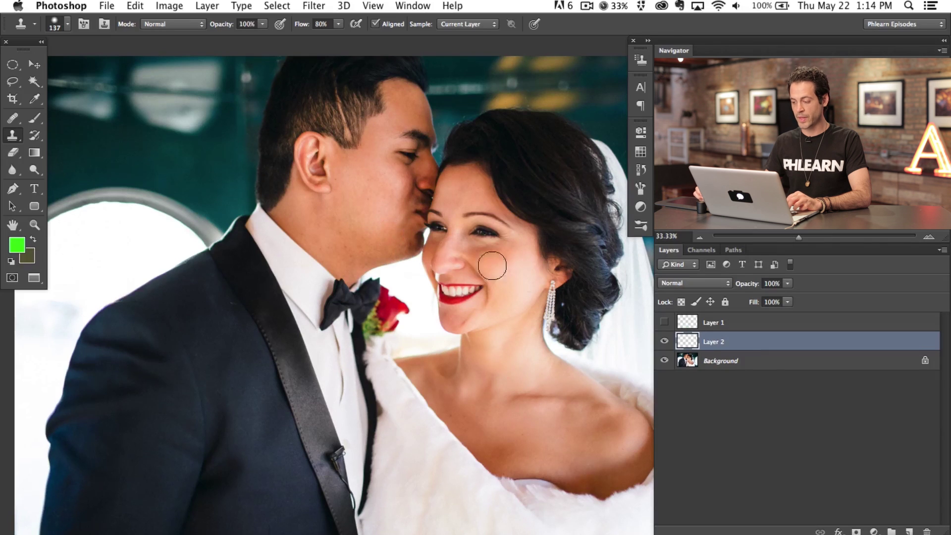
Try cloning over the groom's face directly on the Background layer, and undo the stroke.
{"action": "left_click", "coordinate": [744, 365]}
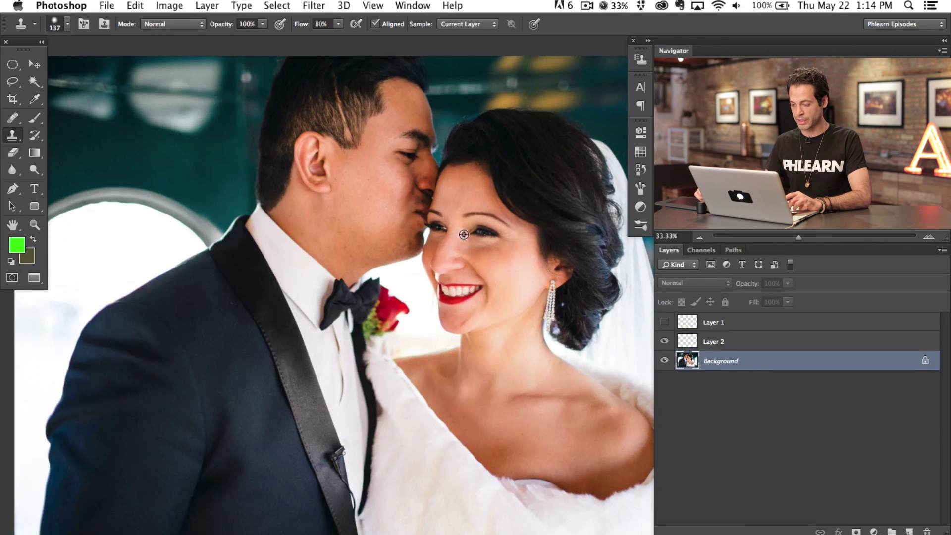
{"action": "mouse_move", "coordinate": [360, 208]}
{"action": "left_mouse_down"}
{"action": "mouse_move", "coordinate": [357, 195]}
{"action": "mouse_move", "coordinate": [346, 214]}
{"action": "mouse_move", "coordinate": [369, 183]}
{"action": "mouse_move", "coordinate": [397, 181]}
{"action": "left_mouse_up"}
{"action": "key", "text": "super+z"}
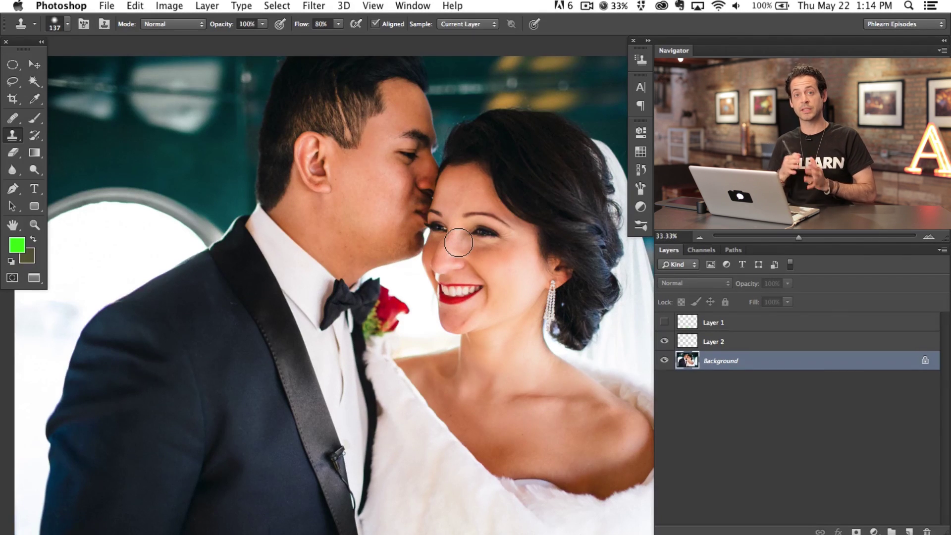
Select the empty layer above the Background and set the Clone Stamp sampling to Current & Below.
{"action": "left_click", "coordinate": [745, 345]}
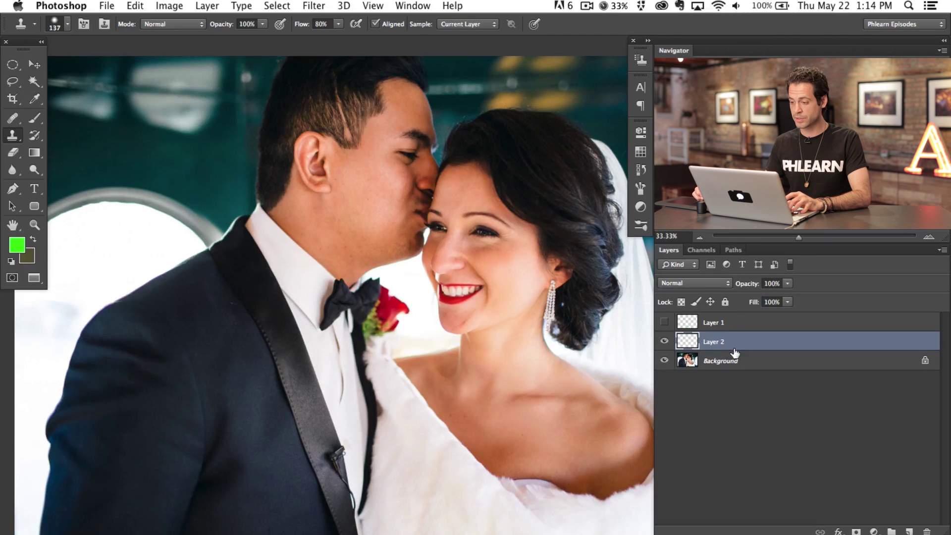
{"action": "left_click", "coordinate": [461, 24]}
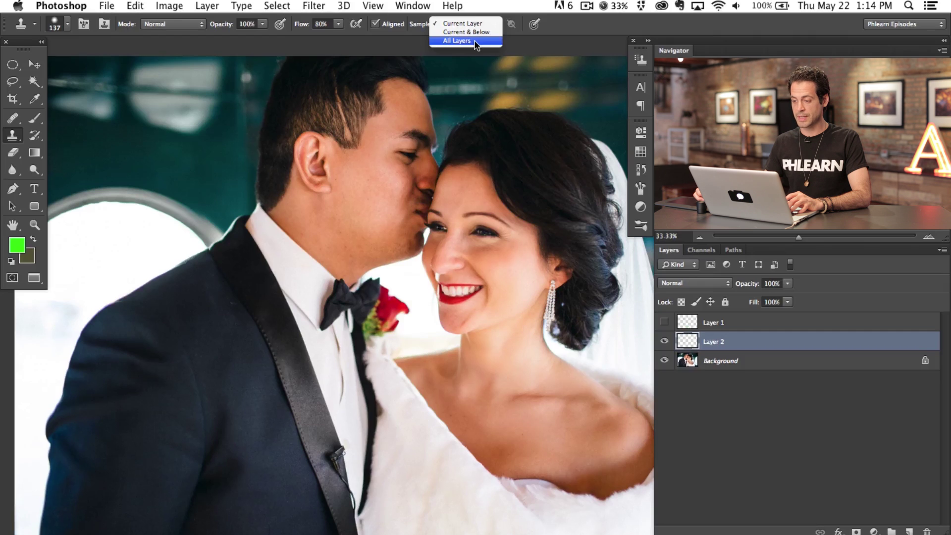
{"action": "left_click", "coordinate": [476, 45]}
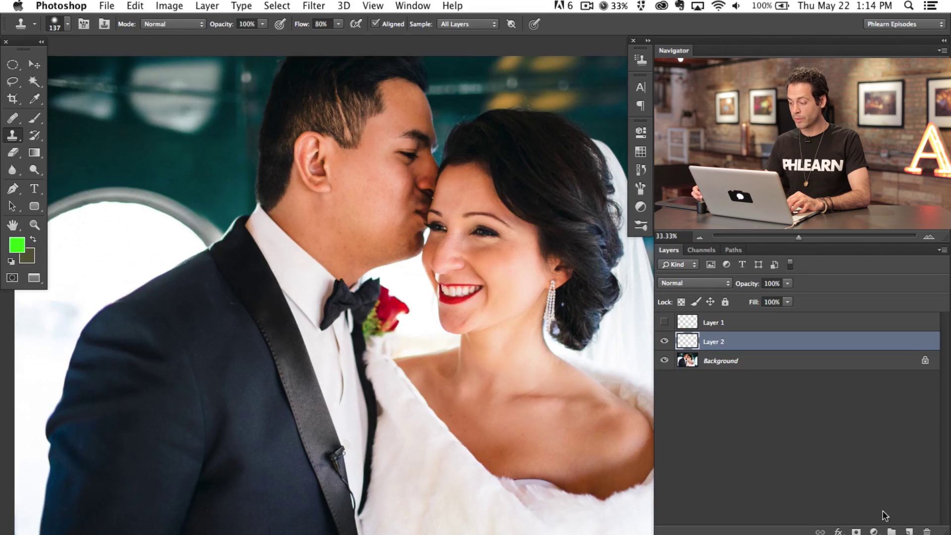
{"action": "left_click", "coordinate": [452, 24]}
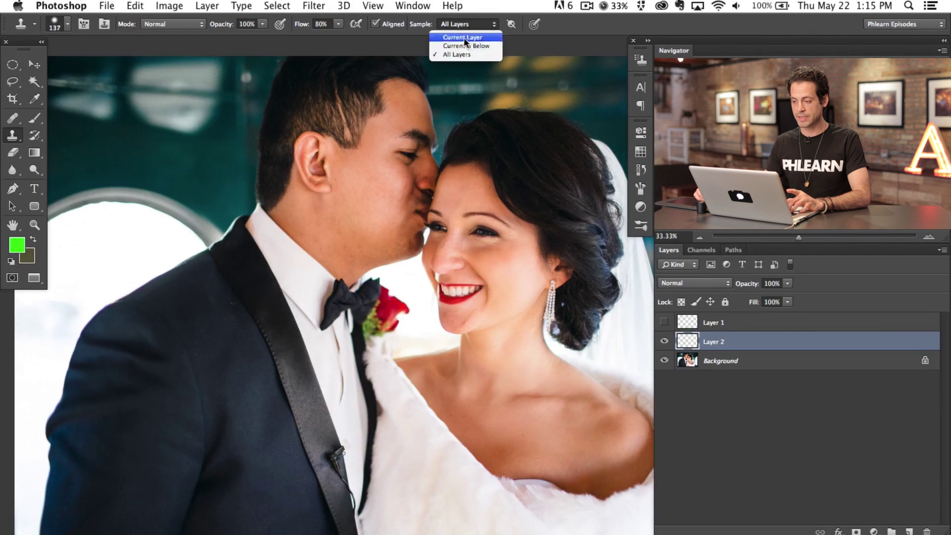
{"action": "left_click", "coordinate": [466, 45]}
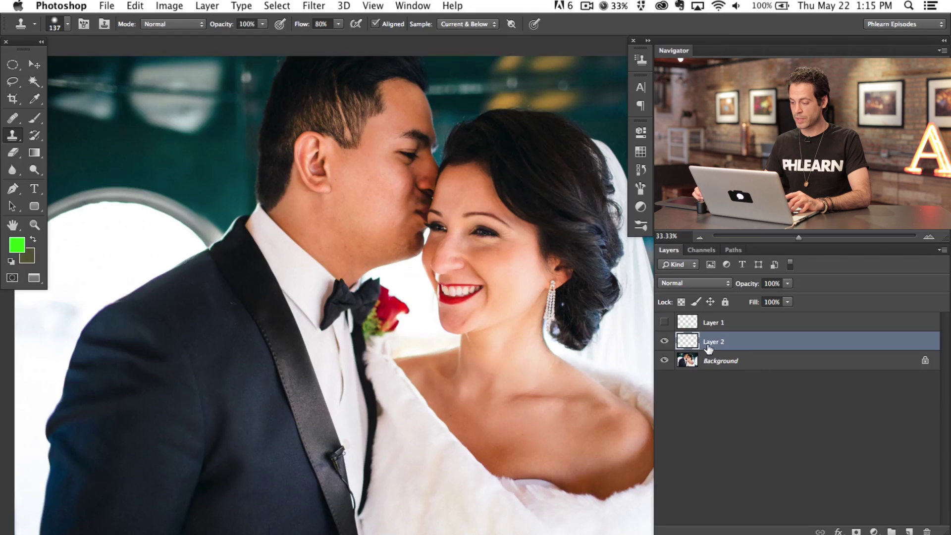
Test cloning the bride's smile onto the groom's cheek on the empty layer, and undo it.
{"action": "left_click", "coordinate": [457, 296], "text": "alt"}
{"action": "mouse_move", "coordinate": [340, 223]}
{"action": "left_mouse_down"}
{"action": "mouse_move", "coordinate": [369, 229]}
{"action": "mouse_move", "coordinate": [368, 219]}
{"action": "mouse_move", "coordinate": [341, 215]}
{"action": "mouse_move", "coordinate": [331, 258]}
{"action": "left_mouse_up"}
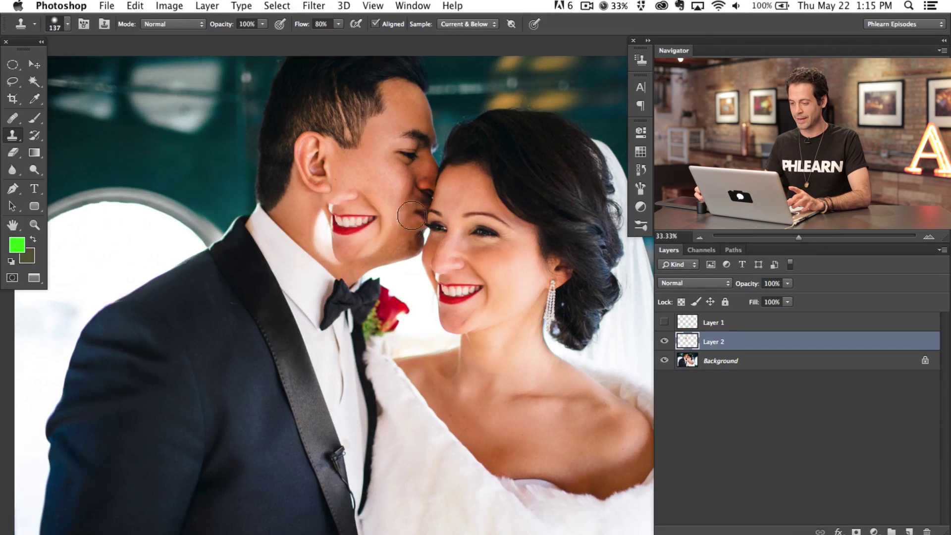
{"action": "key", "text": "super+z"}
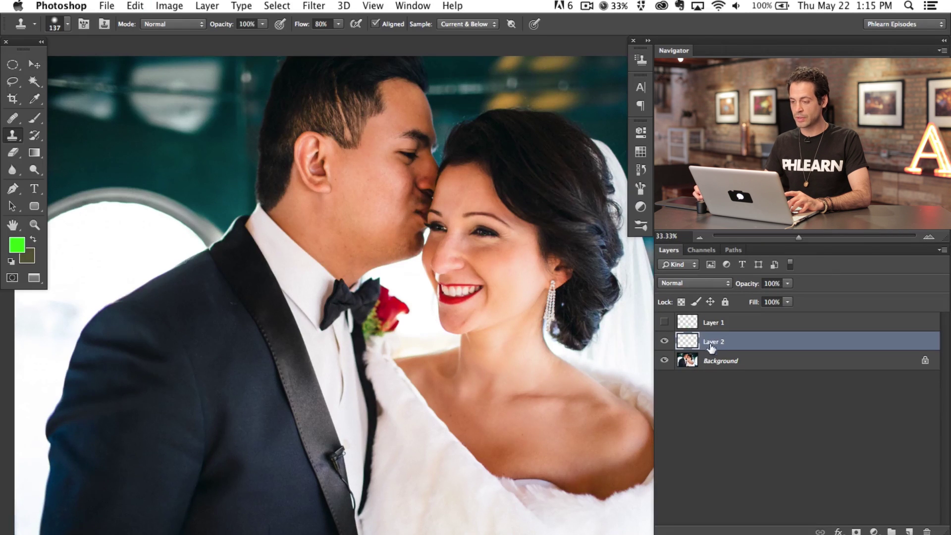
Open the Clone Source settings for the Clone Stamp.
{"action": "left_click_drag", "start_coordinate": [506, 317], "coordinate": [419, 338]}
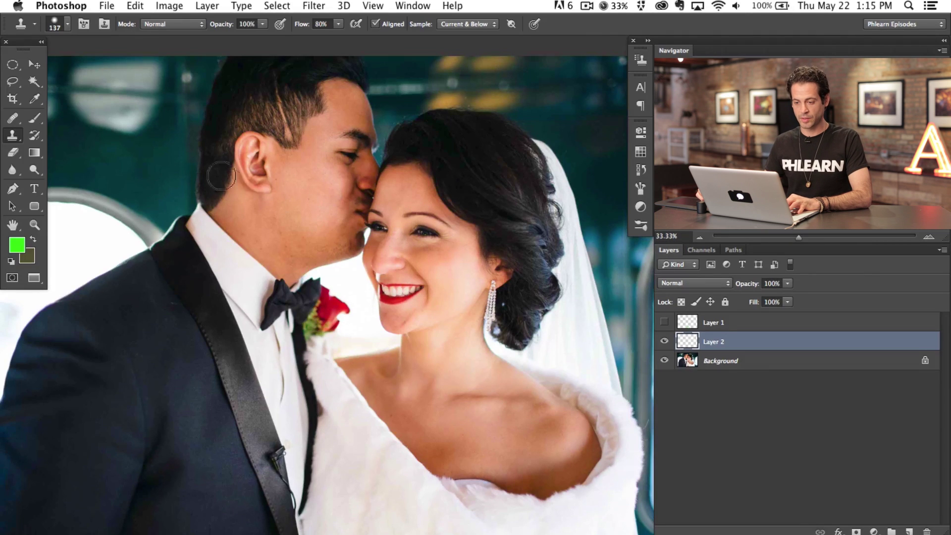
{"action": "left_click", "coordinate": [104, 25]}
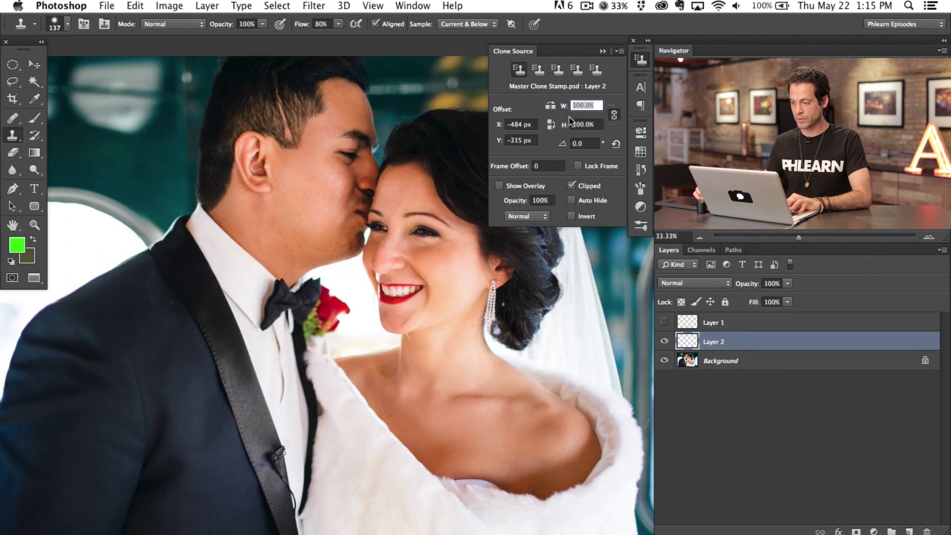
{"action": "left_click", "coordinate": [420, 7]}
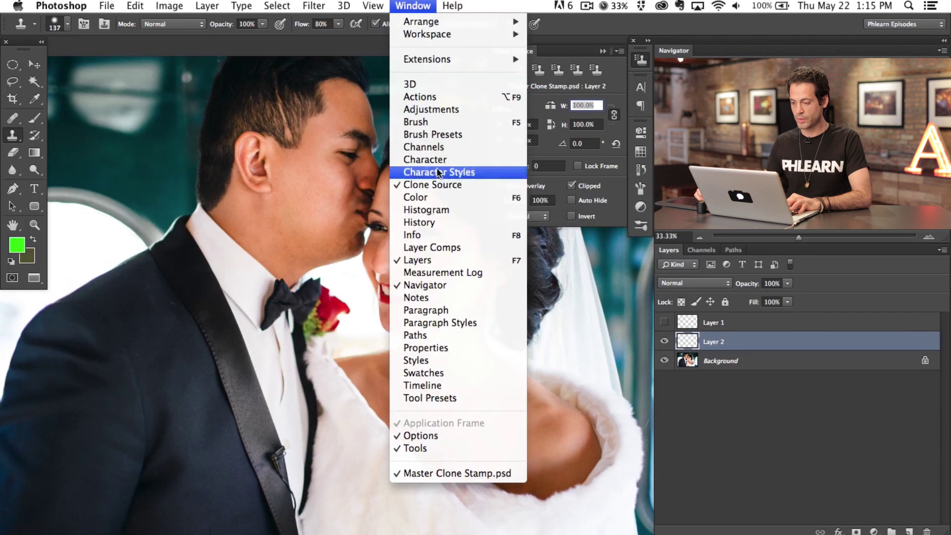
{"action": "left_click", "coordinate": [436, 183]}
{"action": "left_click", "coordinate": [402, 5]}
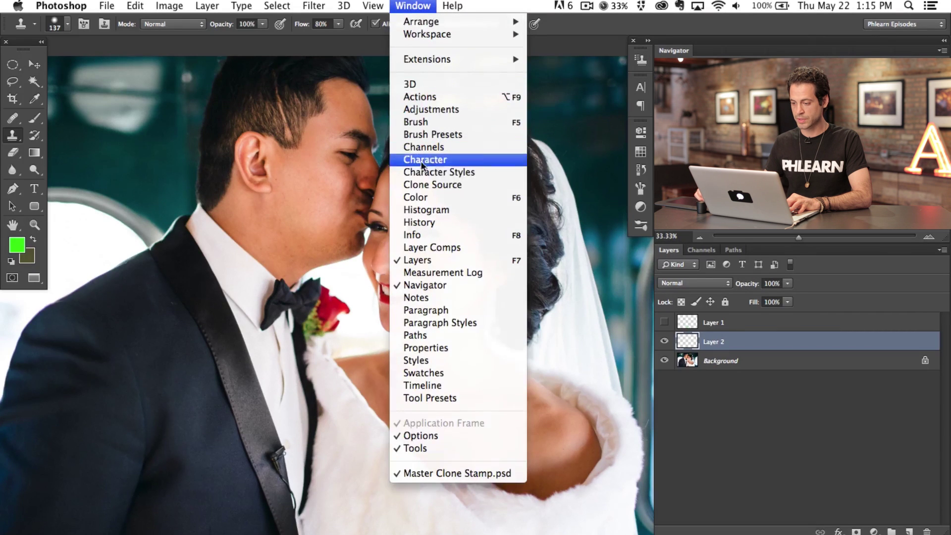
{"action": "left_click", "coordinate": [444, 184]}
Turn on the clone overlay, test cloning the bride's eye onto her neck, and undo the stroke.
{"action": "mouse_move", "coordinate": [435, 237]}
{"action": "left_mouse_down"}
{"action": "mouse_move", "coordinate": [384, 257]}
{"action": "mouse_move", "coordinate": [434, 225]}
{"action": "left_mouse_up"}
{"action": "key", "text": "super+="}
{"action": "left_click", "coordinate": [499, 186]}
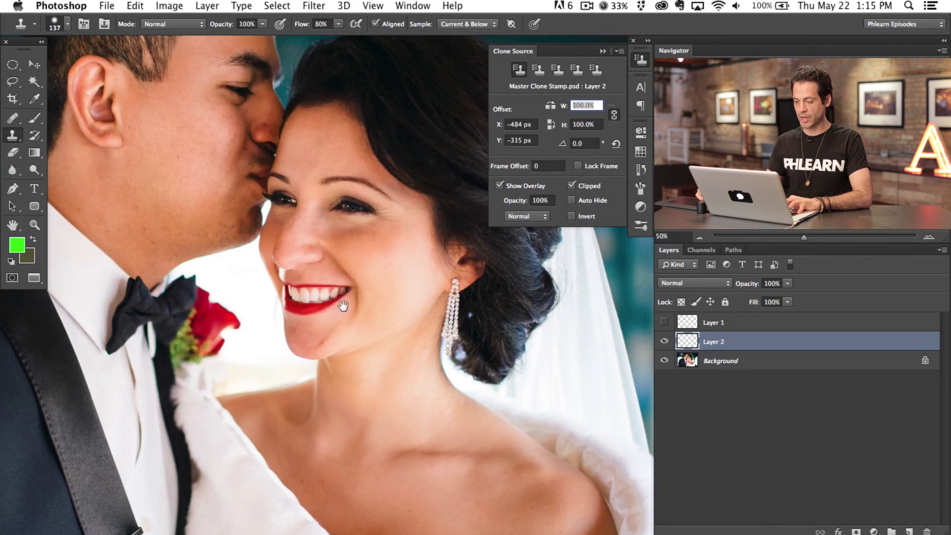
{"action": "left_click_drag", "start_coordinate": [344, 305], "coordinate": [369, 340]}
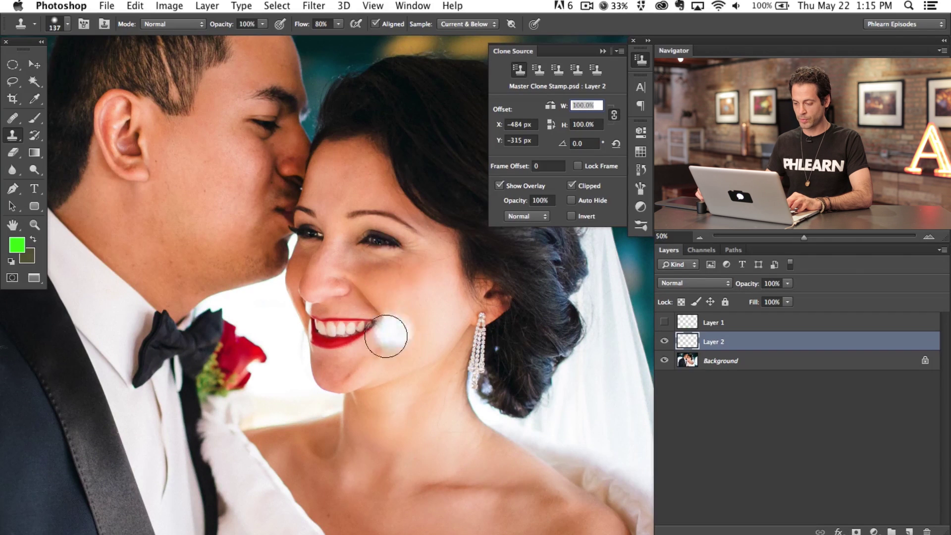
{"action": "left_click", "coordinate": [378, 244], "text": "alt"}
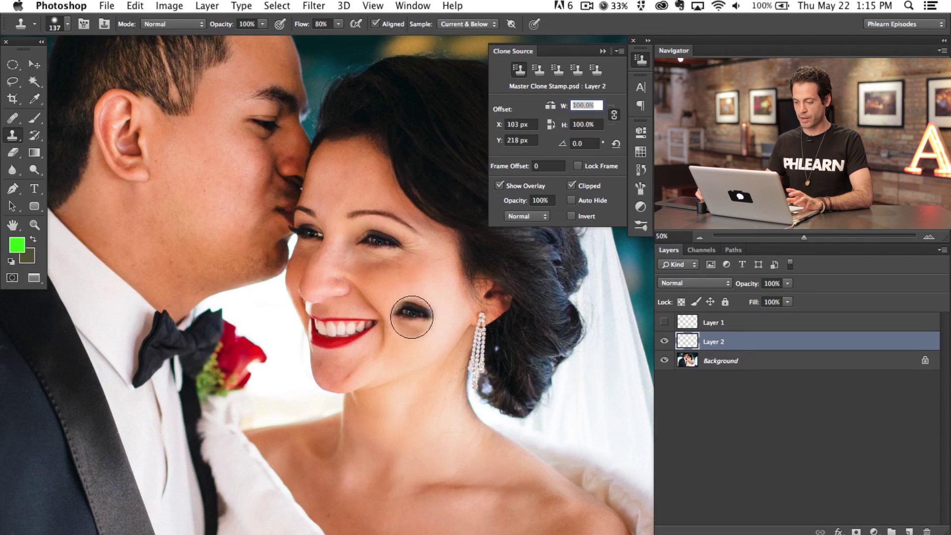
{"action": "left_click", "coordinate": [411, 388]}
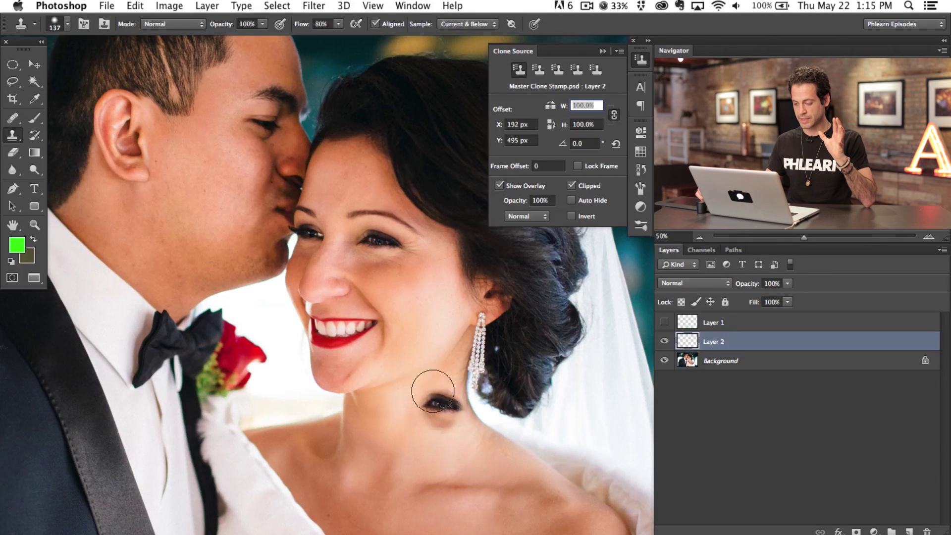
{"action": "key", "text": "super+z"}
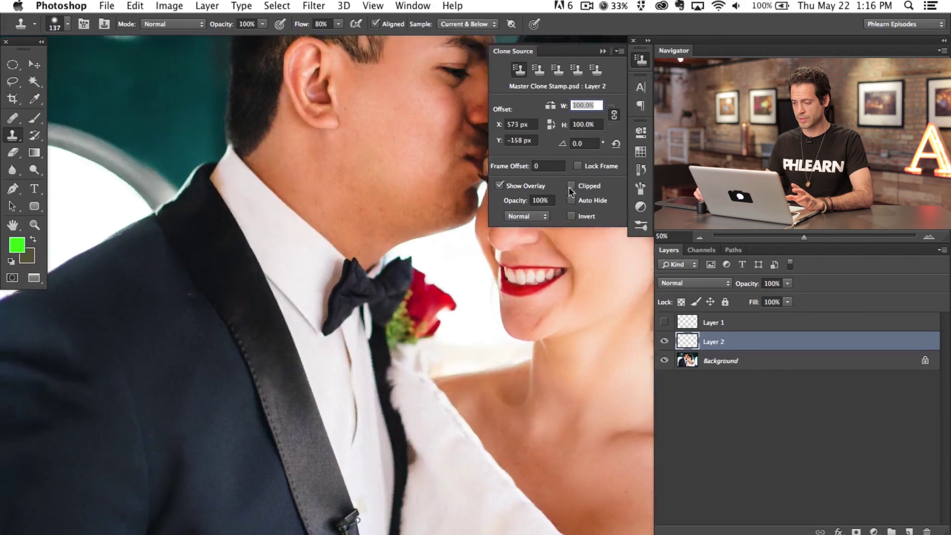
Try the overlay's Clipped, opacity and Darken options, restore them to clipped, 100% and Normal, and turn the overlay off.
{"action": "left_click", "coordinate": [572, 186]}
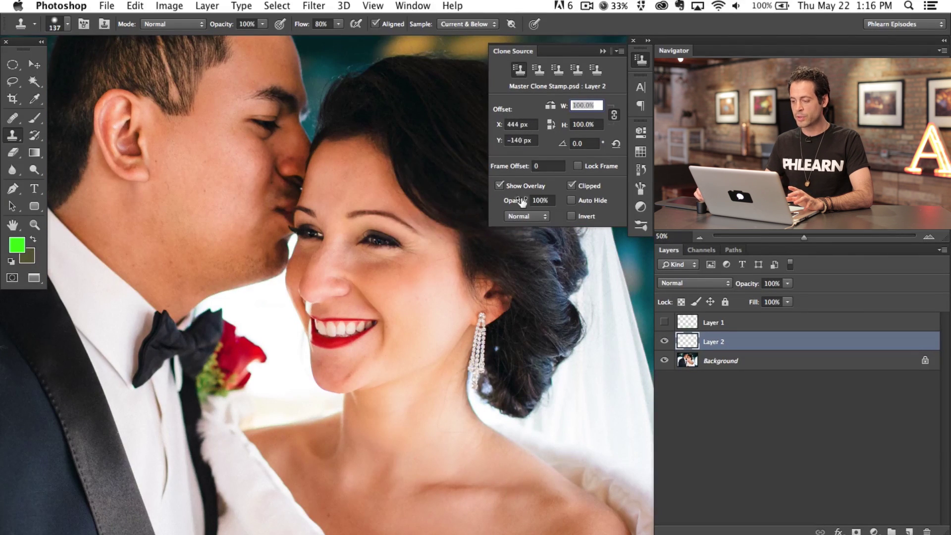
{"action": "mouse_move", "coordinate": [519, 202]}
{"action": "left_mouse_down"}
{"action": "mouse_move", "coordinate": [500, 202]}
{"action": "mouse_move", "coordinate": [534, 200]}
{"action": "left_mouse_up"}
{"action": "left_click", "coordinate": [532, 216]}
{"action": "left_click", "coordinate": [535, 225]}
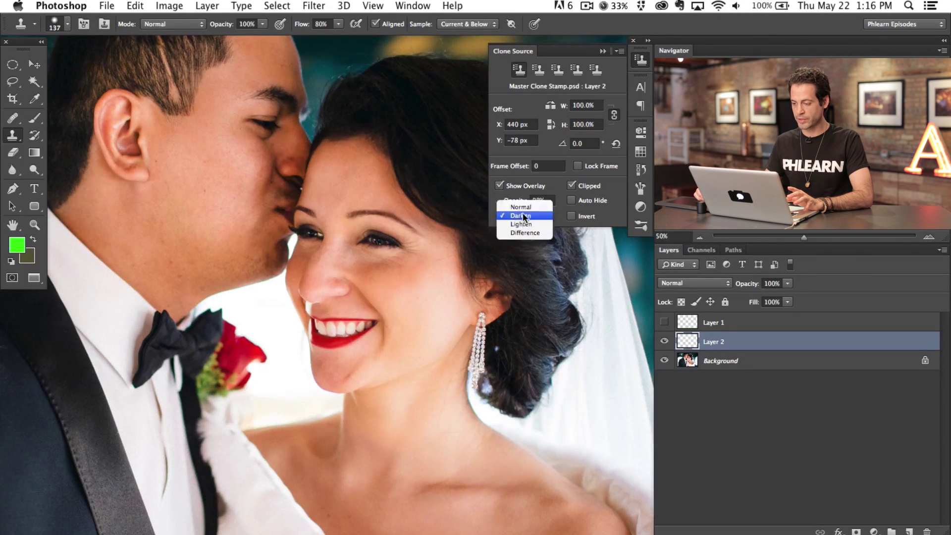
{"action": "left_click", "coordinate": [519, 208]}
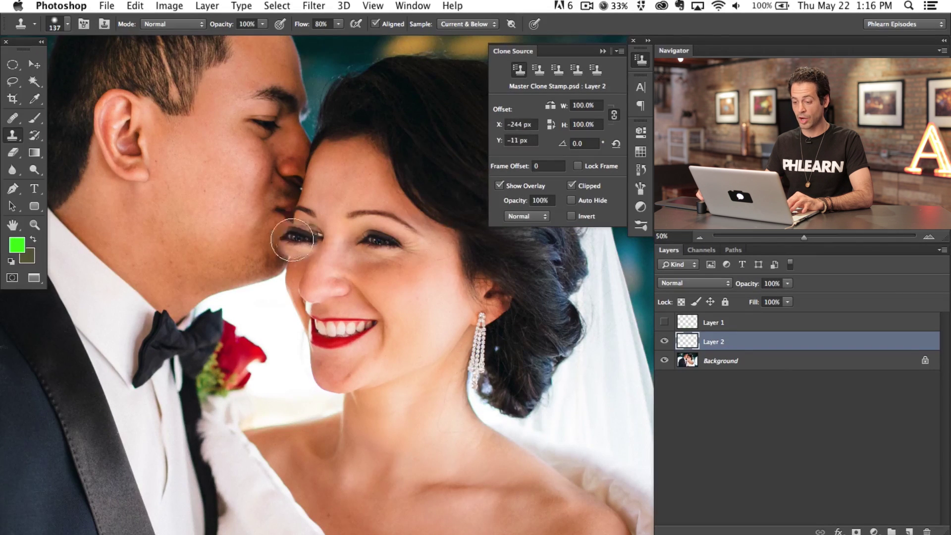
{"action": "left_click_drag", "start_coordinate": [227, 230], "coordinate": [253, 247]}
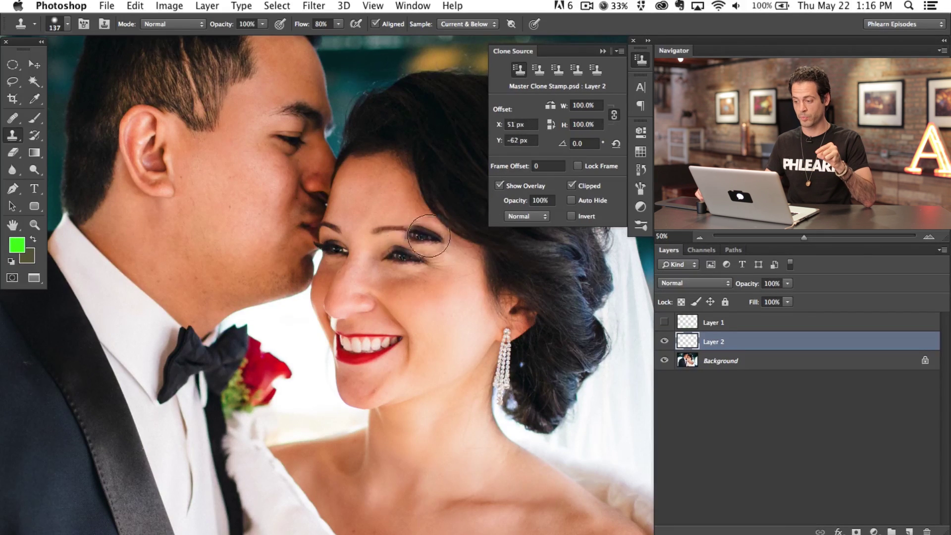
{"action": "left_click", "coordinate": [499, 185]}
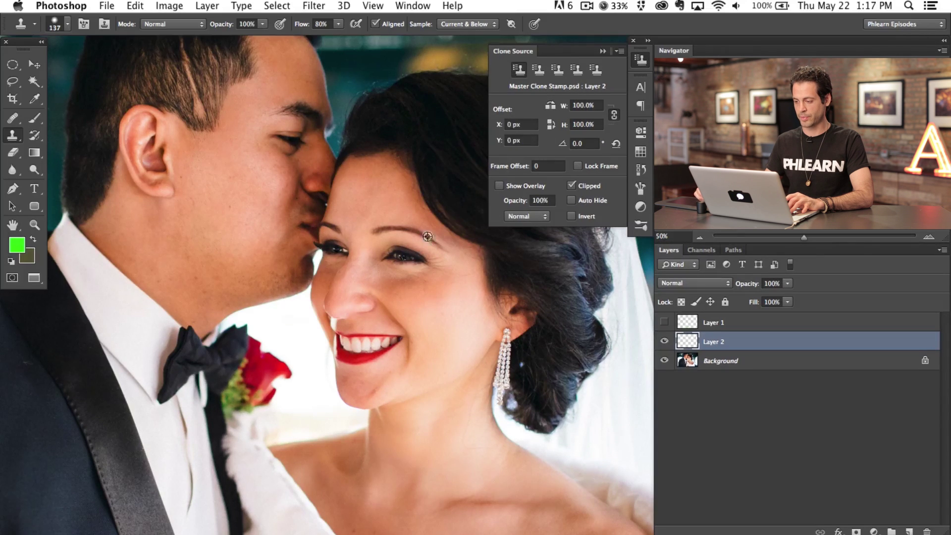
Try a clone source scale of 166%, and clone the bride's eye and smile onto the groom's cheek from two separate sources.
{"action": "left_click_drag", "start_coordinate": [557, 103], "coordinate": [589, 106]}
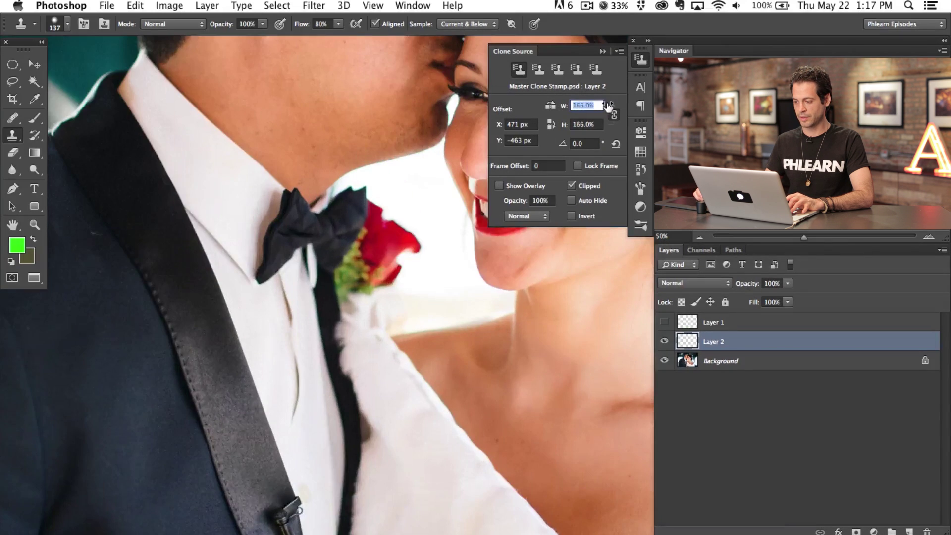
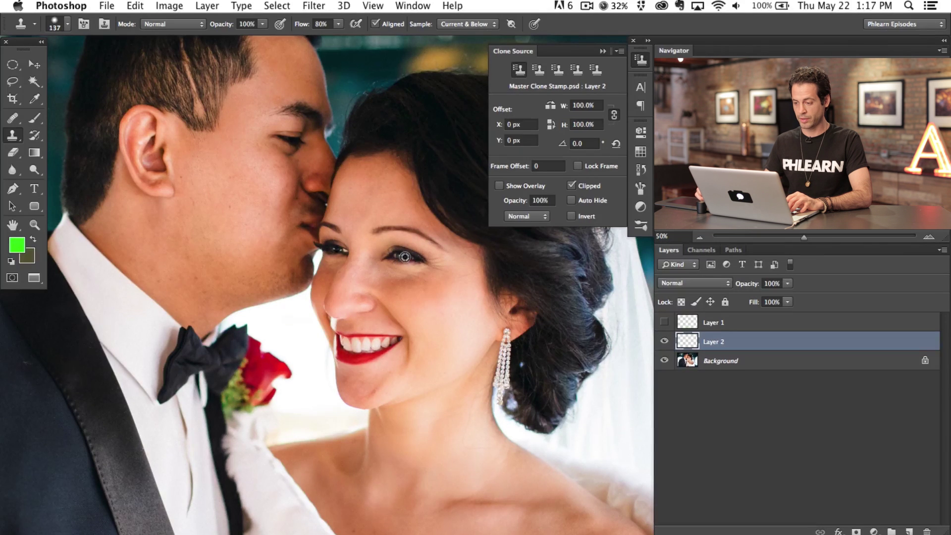
{"action": "mouse_move", "coordinate": [237, 212]}
{"action": "left_mouse_down"}
{"action": "mouse_move", "coordinate": [229, 219]}
{"action": "mouse_move", "coordinate": [233, 207]}
{"action": "left_mouse_up"}
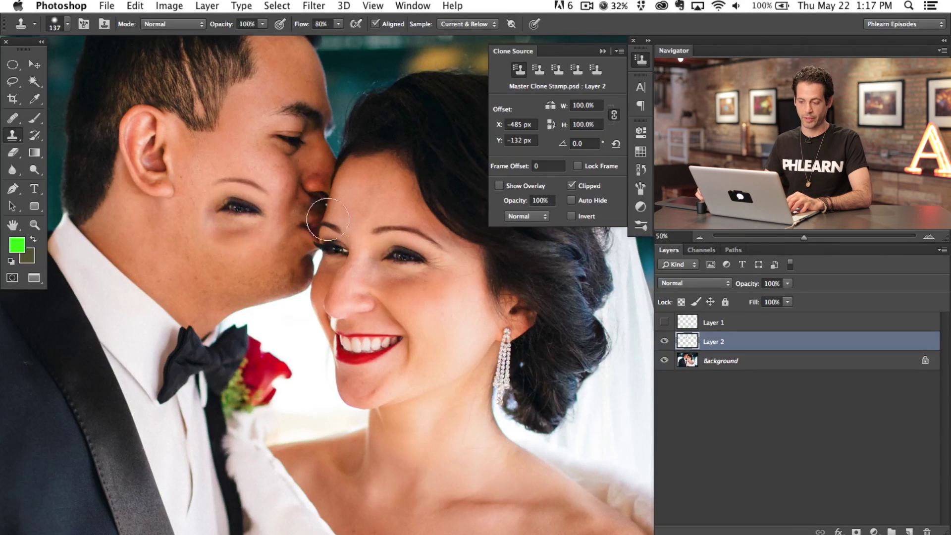
{"action": "left_click", "coordinate": [539, 74]}
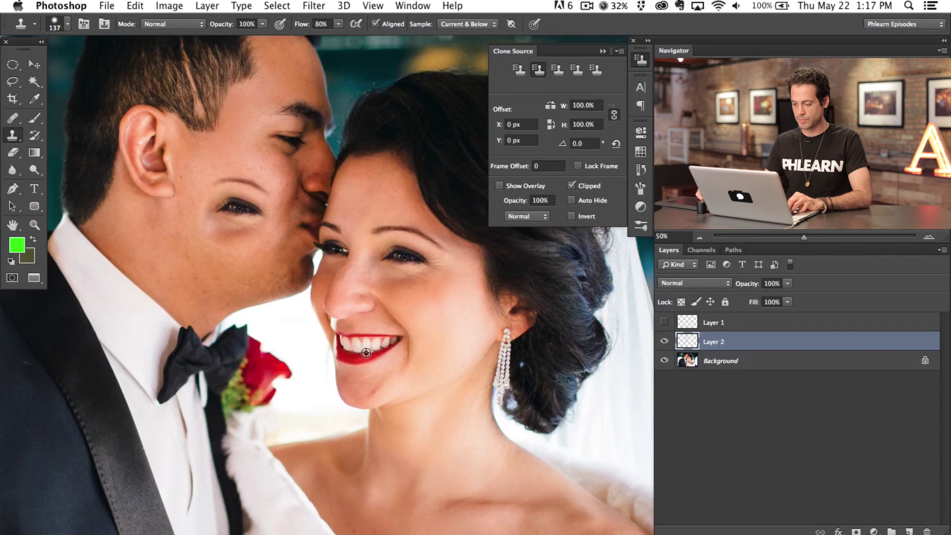
{"action": "left_click", "coordinate": [367, 353], "text": "alt"}
{"action": "mouse_move", "coordinate": [210, 277]}
{"action": "left_mouse_down"}
{"action": "mouse_move", "coordinate": [182, 278]}
{"action": "mouse_move", "coordinate": [178, 263]}
{"action": "mouse_move", "coordinate": [218, 280]}
{"action": "mouse_move", "coordinate": [232, 264]}
{"action": "mouse_move", "coordinate": [217, 254]}
{"action": "mouse_move", "coordinate": [231, 275]}
{"action": "mouse_move", "coordinate": [266, 258]}
{"action": "left_mouse_up"}
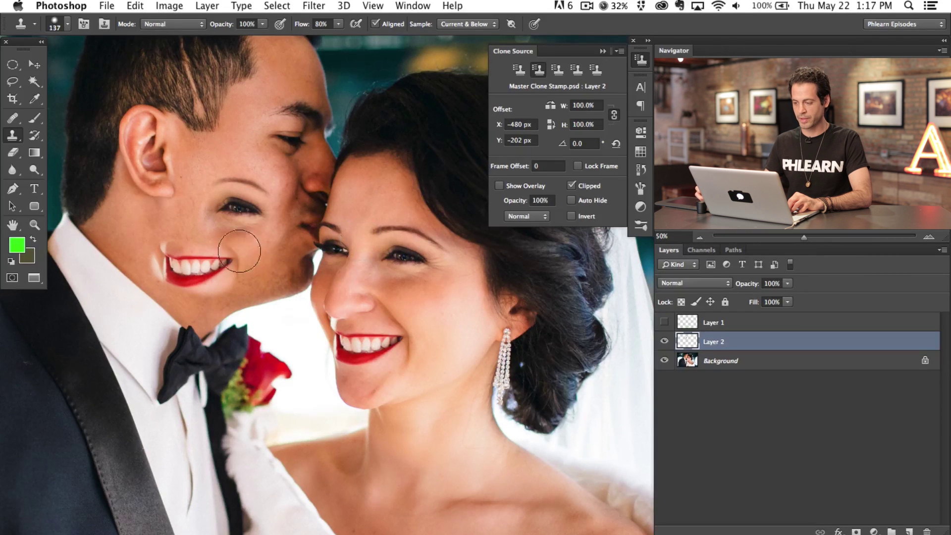
Alternate between the two clone sources to extend the cloned face on the groom, and replace the layer with a new empty one.
{"action": "left_click", "coordinate": [520, 73]}
{"action": "mouse_move", "coordinate": [253, 118]}
{"action": "left_mouse_down"}
{"action": "mouse_move", "coordinate": [251, 106]}
{"action": "mouse_move", "coordinate": [231, 152]}
{"action": "mouse_move", "coordinate": [269, 189]}
{"action": "mouse_move", "coordinate": [273, 223]}
{"action": "mouse_move", "coordinate": [195, 208]}
{"action": "mouse_move", "coordinate": [210, 165]}
{"action": "left_mouse_up"}
{"action": "left_click", "coordinate": [537, 71]}
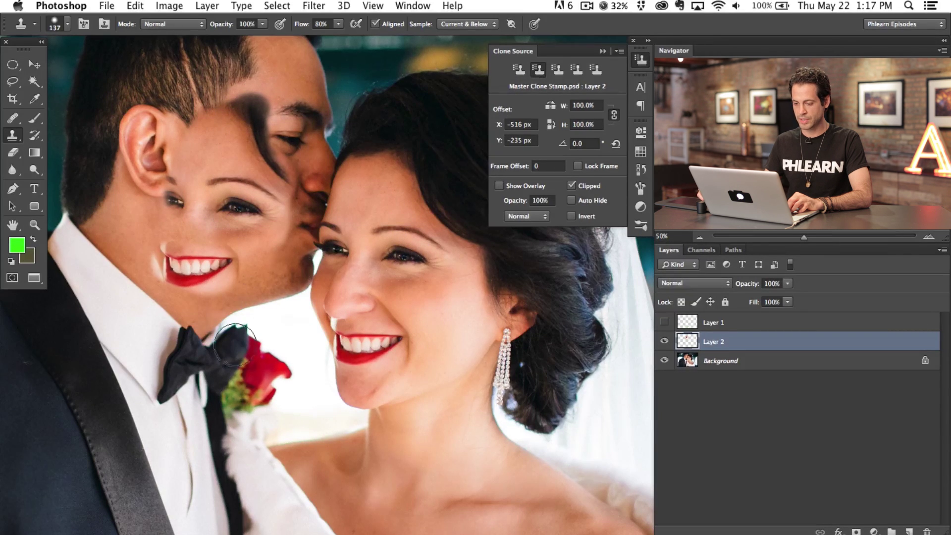
{"action": "mouse_move", "coordinate": [225, 288]}
{"action": "left_mouse_down"}
{"action": "mouse_move", "coordinate": [196, 285]}
{"action": "mouse_move", "coordinate": [188, 247]}
{"action": "mouse_move", "coordinate": [174, 255]}
{"action": "mouse_move", "coordinate": [190, 259]}
{"action": "mouse_move", "coordinate": [178, 319]}
{"action": "mouse_move", "coordinate": [174, 294]}
{"action": "mouse_move", "coordinate": [198, 230]}
{"action": "left_mouse_up"}
{"action": "key", "text": "BackSpace"}
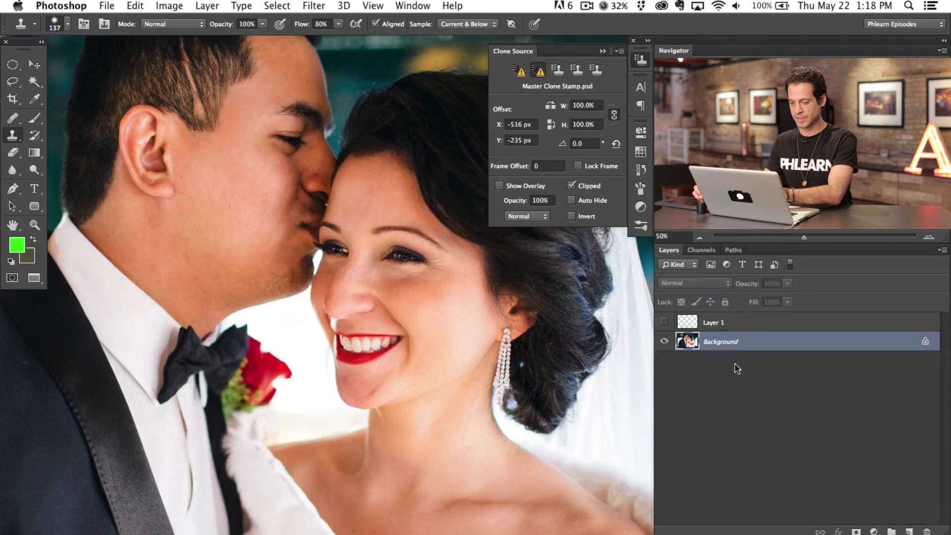
{"action": "left_click", "coordinate": [910, 531]}
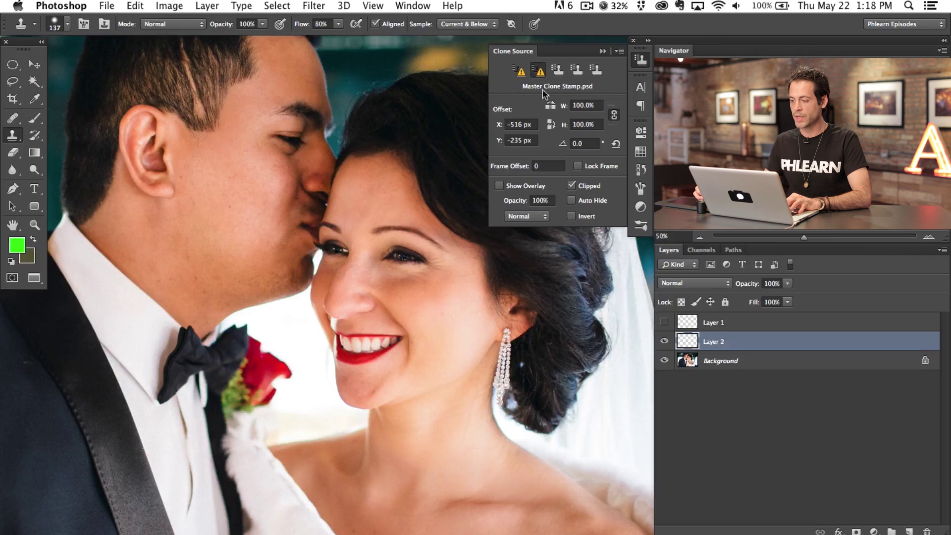
Clone the bride's ear and earring onto her upper chest from the third source, and her cheek onto her shoulder from the second.
{"action": "left_click", "coordinate": [558, 70]}
{"action": "left_click", "coordinate": [514, 340], "text": "alt"}
{"action": "left_click_drag", "start_coordinate": [444, 509], "coordinate": [446, 493]}
{"action": "left_click", "coordinate": [539, 76]}
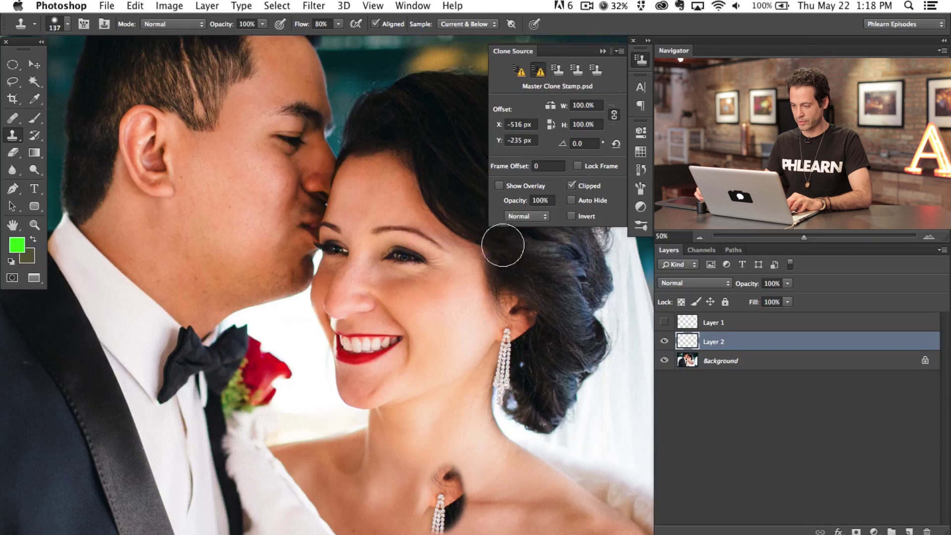
{"action": "left_click", "coordinate": [392, 292], "text": "alt"}
{"action": "mouse_move", "coordinate": [340, 467]}
{"action": "left_mouse_down"}
{"action": "mouse_move", "coordinate": [377, 482]}
{"action": "mouse_move", "coordinate": [367, 501]}
{"action": "left_mouse_up"}
Clone the bride's hair above the cloned ear from the third source, and replace the layer with a new empty one.
{"action": "left_click", "coordinate": [557, 69]}
{"action": "left_click", "coordinate": [497, 291], "text": "alt"}
{"action": "mouse_move", "coordinate": [461, 475]}
{"action": "left_mouse_down"}
{"action": "mouse_move", "coordinate": [468, 505]}
{"action": "mouse_move", "coordinate": [458, 446]}
{"action": "left_mouse_up"}
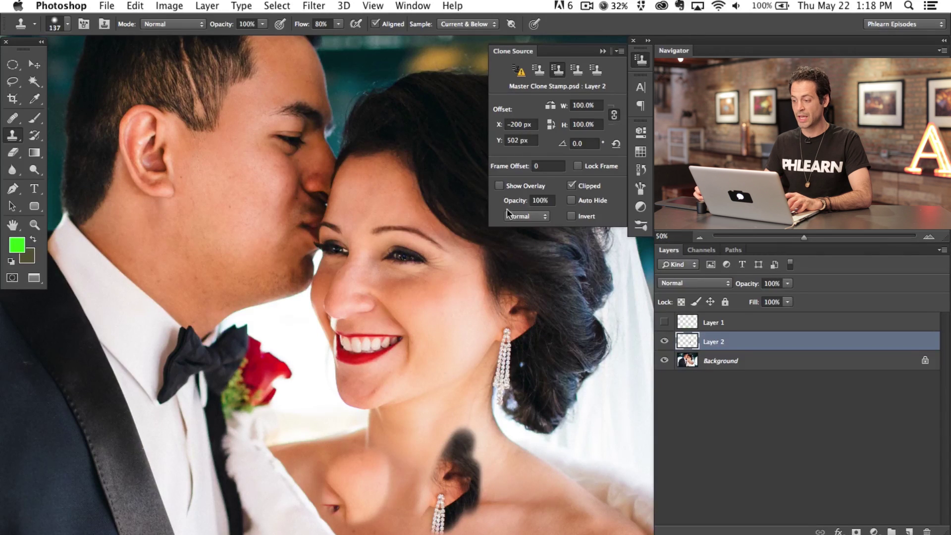
{"action": "left_click", "coordinate": [519, 70]}
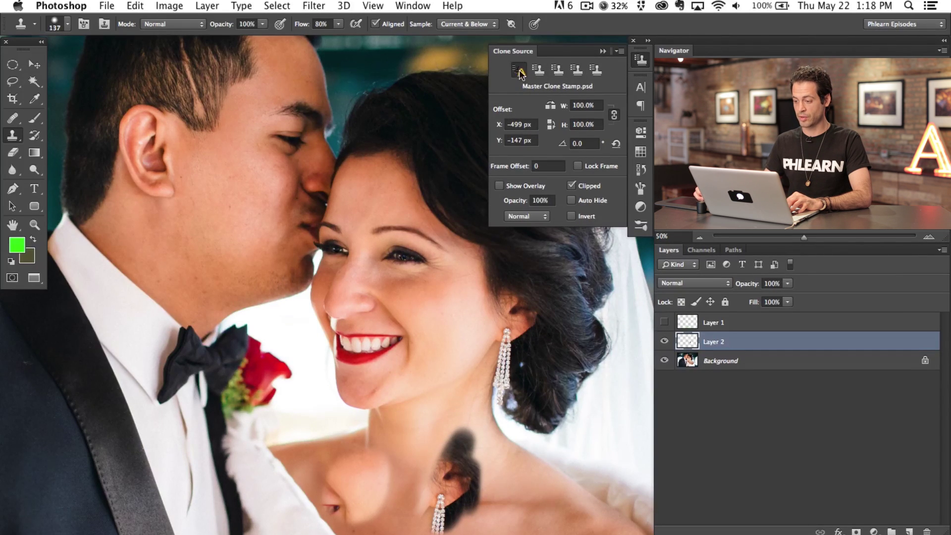
{"action": "key", "text": "BackSpace"}
{"action": "key", "text": "super+shift+alt+n"}
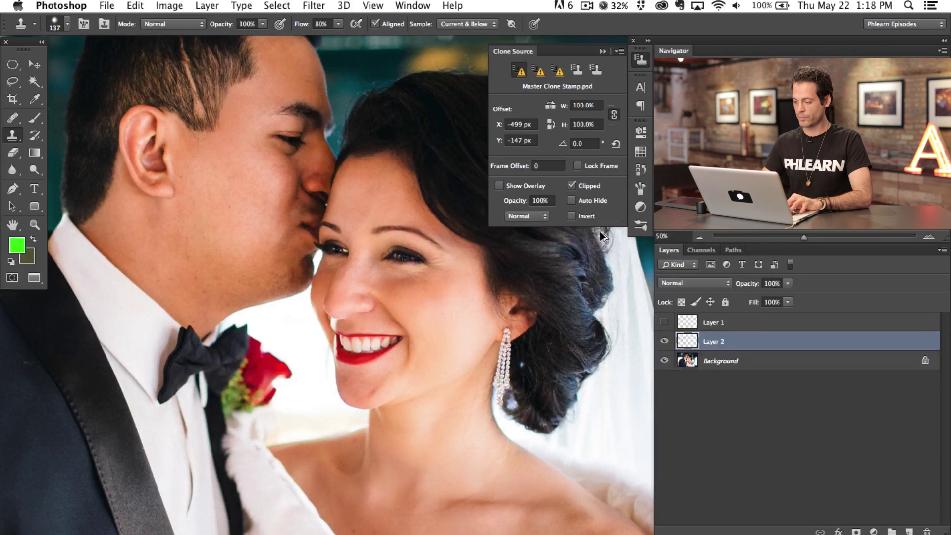
Test cloning the bride's eye and lips onto her cheek by resampling a single source, and clear the layer.
{"action": "left_click", "coordinate": [406, 257], "text": "alt"}
{"action": "mouse_move", "coordinate": [436, 327]}
{"action": "left_mouse_down"}
{"action": "mouse_move", "coordinate": [430, 348]}
{"action": "mouse_move", "coordinate": [438, 326]}
{"action": "mouse_move", "coordinate": [423, 330]}
{"action": "mouse_move", "coordinate": [441, 307]}
{"action": "left_mouse_up"}
{"action": "left_click_drag", "start_coordinate": [384, 289], "coordinate": [369, 302]}
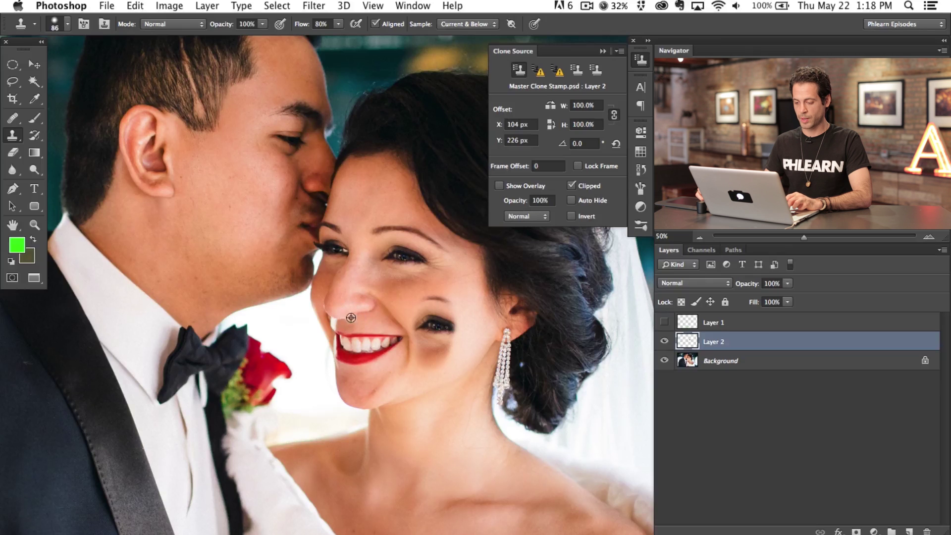
{"action": "left_click", "coordinate": [360, 337], "text": "alt"}
{"action": "mouse_move", "coordinate": [436, 364]}
{"action": "left_mouse_down"}
{"action": "mouse_move", "coordinate": [456, 365]}
{"action": "mouse_move", "coordinate": [441, 361]}
{"action": "mouse_move", "coordinate": [452, 347]}
{"action": "mouse_move", "coordinate": [443, 379]}
{"action": "left_mouse_up"}
{"action": "key", "text": "super+a"}
{"action": "key", "text": "BackSpace"}
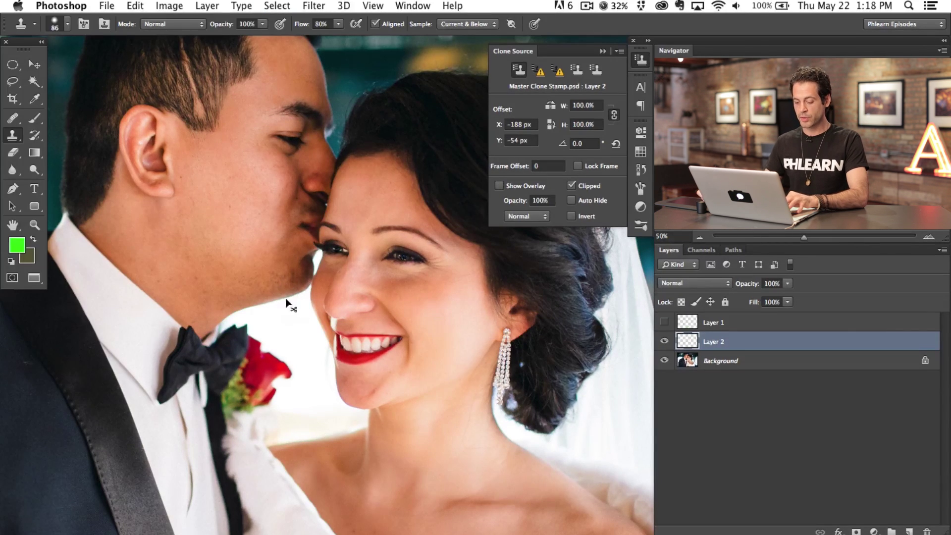
Turn the clone overlay back on and sample the bride's cheek.
{"action": "left_click", "coordinate": [500, 186]}
{"action": "left_click", "coordinate": [464, 342], "text": "alt"}
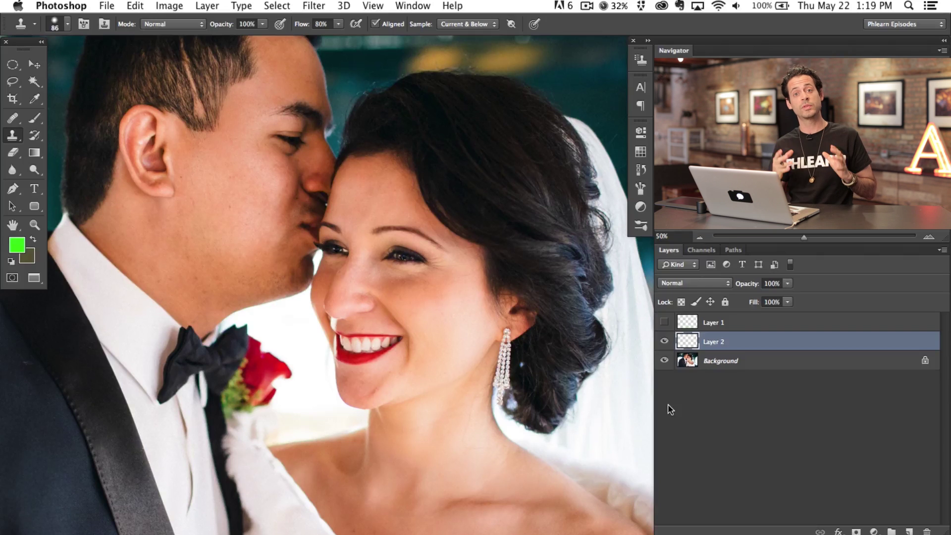
Clone nearby hair over the light gap in the groom's hair above his ear with a brush size of 33.
{"action": "key", "text": "super+equal"}
{"action": "key", "text": "super+equal"}
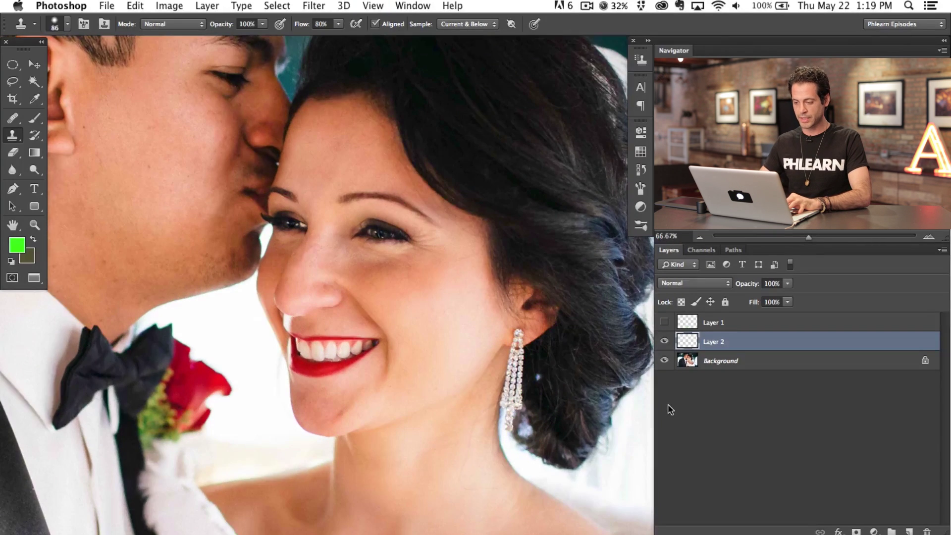
{"action": "left_click_drag", "start_coordinate": [251, 167], "coordinate": [394, 449]}
{"action": "mouse_move", "coordinate": [169, 213]}
{"action": "left_mouse_down"}
{"action": "mouse_move", "coordinate": [404, 386]}
{"action": "mouse_move", "coordinate": [404, 400]}
{"action": "left_mouse_up"}
{"action": "left_click_drag", "start_coordinate": [306, 351], "coordinate": [285, 352]}
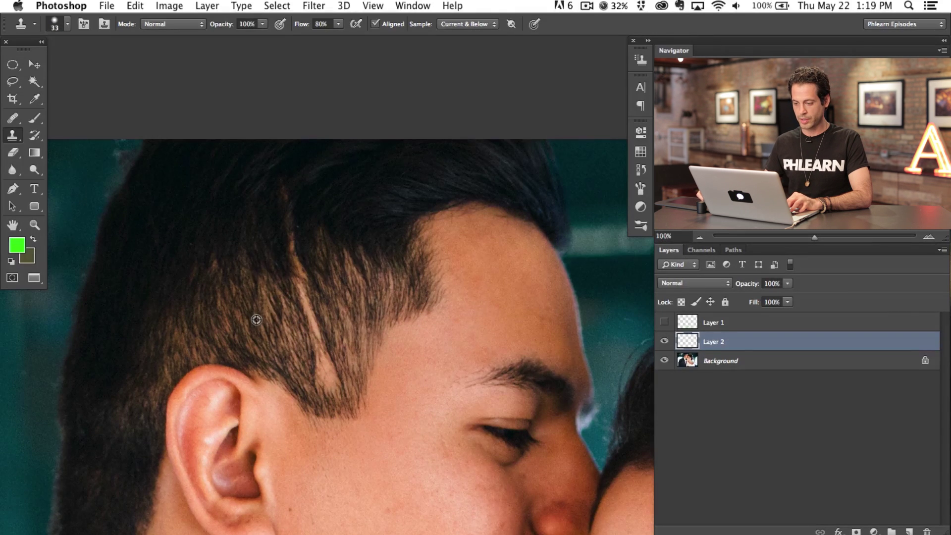
{"action": "mouse_move", "coordinate": [308, 294]}
{"action": "left_mouse_down"}
{"action": "mouse_move", "coordinate": [293, 233]}
{"action": "mouse_move", "coordinate": [299, 242]}
{"action": "left_mouse_up"}
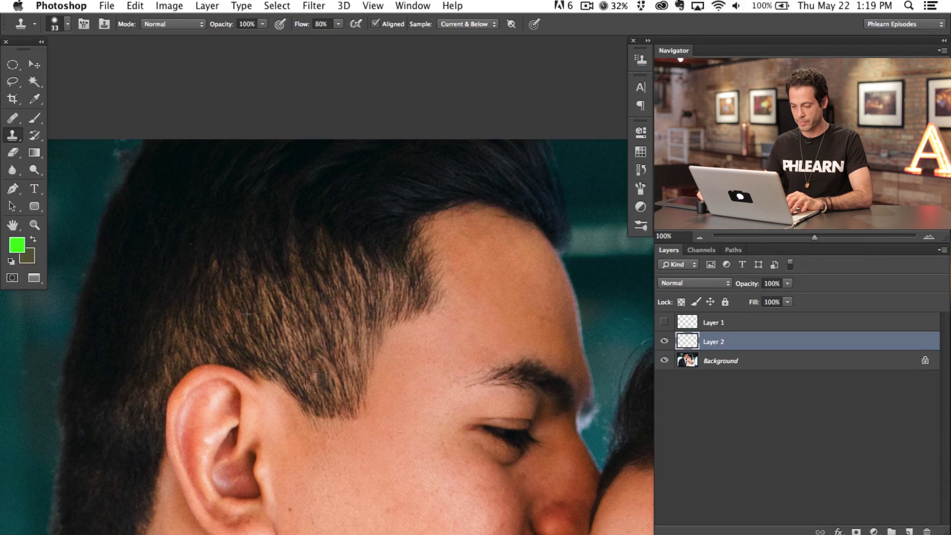
{"action": "left_click_drag", "start_coordinate": [314, 380], "coordinate": [319, 367]}
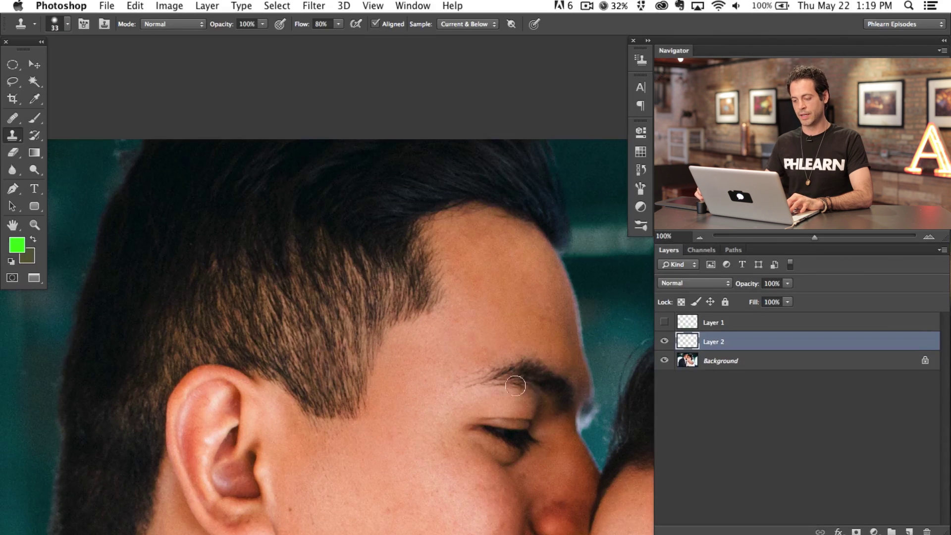
Compare the groom's hair with and without the retouching layer.
{"action": "left_click", "coordinate": [662, 343]}
{"action": "left_click", "coordinate": [662, 343]}
{"action": "left_click", "coordinate": [662, 343]}
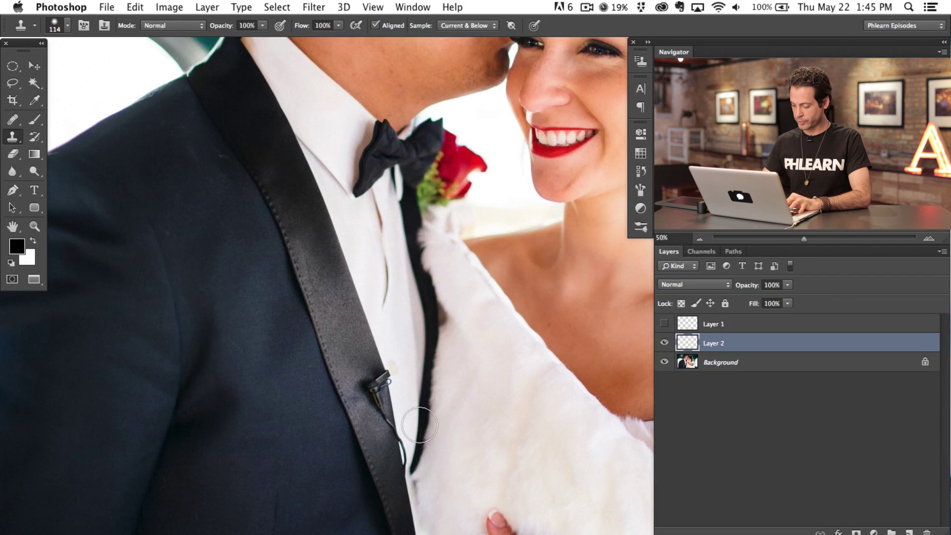
Add a new layer and clone clean lapel fabric over the microphone and its upper cable with a brush size of 114.
{"action": "key", "text": "super+plus"}
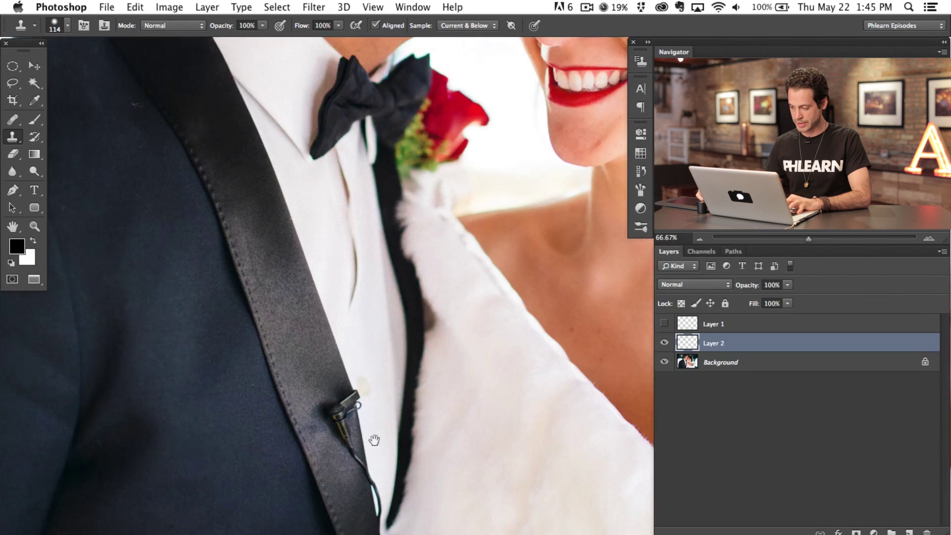
{"action": "left_click_drag", "start_coordinate": [374, 440], "coordinate": [359, 373]}
{"action": "key", "text": "super+shift+alt+n"}
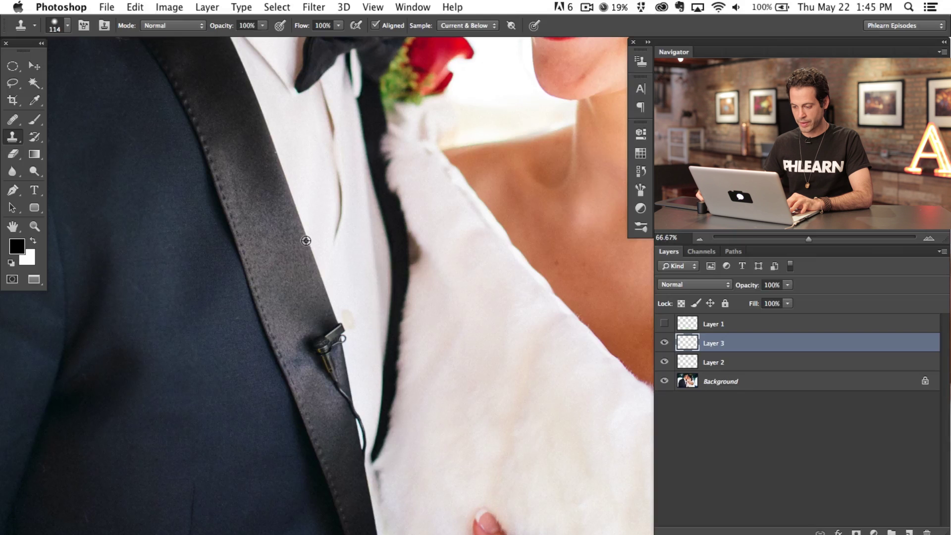
{"action": "left_click", "coordinate": [346, 365]}
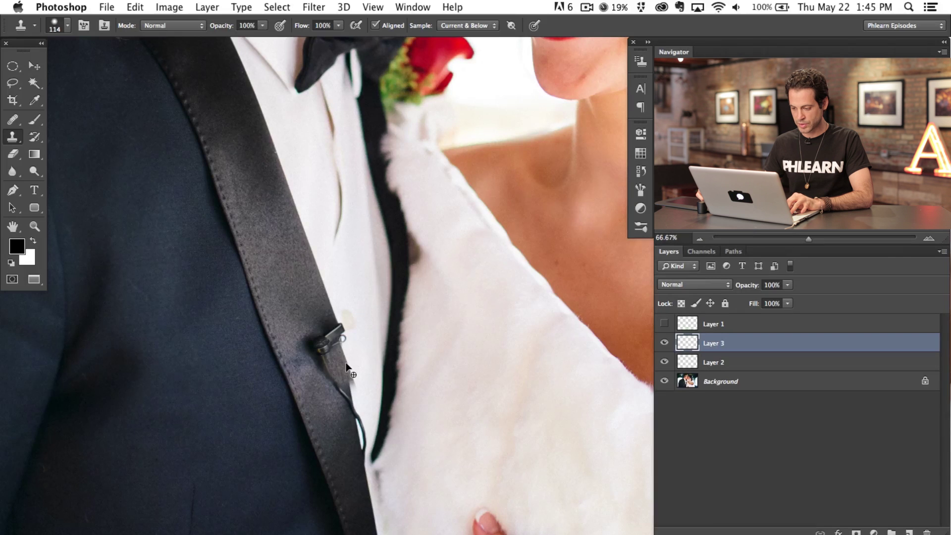
{"action": "left_click", "coordinate": [347, 366]}
{"action": "key", "text": "super+z"}
{"action": "mouse_move", "coordinate": [346, 366]}
{"action": "left_mouse_down"}
{"action": "mouse_move", "coordinate": [346, 326]}
{"action": "mouse_move", "coordinate": [322, 340]}
{"action": "mouse_move", "coordinate": [319, 332]}
{"action": "mouse_move", "coordinate": [313, 360]}
{"action": "mouse_move", "coordinate": [328, 347]}
{"action": "mouse_move", "coordinate": [322, 330]}
{"action": "mouse_move", "coordinate": [343, 406]}
{"action": "mouse_move", "coordinate": [352, 406]}
{"action": "mouse_move", "coordinate": [356, 381]}
{"action": "mouse_move", "coordinate": [346, 423]}
{"action": "mouse_move", "coordinate": [356, 429]}
{"action": "mouse_move", "coordinate": [350, 399]}
{"action": "mouse_move", "coordinate": [344, 425]}
{"action": "mouse_move", "coordinate": [351, 421]}
{"action": "mouse_move", "coordinate": [342, 366]}
{"action": "mouse_move", "coordinate": [307, 312]}
{"action": "mouse_move", "coordinate": [306, 351]}
{"action": "mouse_move", "coordinate": [324, 370]}
{"action": "mouse_move", "coordinate": [312, 332]}
{"action": "mouse_move", "coordinate": [325, 326]}
{"action": "mouse_move", "coordinate": [330, 395]}
{"action": "mouse_move", "coordinate": [337, 422]}
{"action": "mouse_move", "coordinate": [350, 426]}
{"action": "mouse_move", "coordinate": [352, 400]}
{"action": "mouse_move", "coordinate": [332, 431]}
{"action": "mouse_move", "coordinate": [321, 413]}
{"action": "mouse_move", "coordinate": [335, 397]}
{"action": "mouse_move", "coordinate": [343, 410]}
{"action": "mouse_move", "coordinate": [345, 398]}
{"action": "left_mouse_up"}
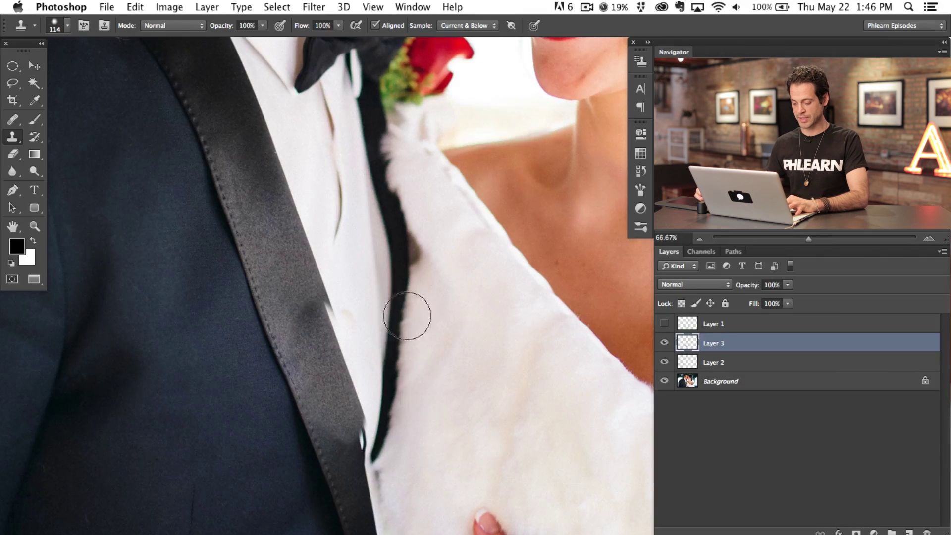
Rotate the cloned lapel patch 3.99 degrees and warp its lower corner and inner area to line up with the lapel edges.
{"action": "key", "text": "super+t"}
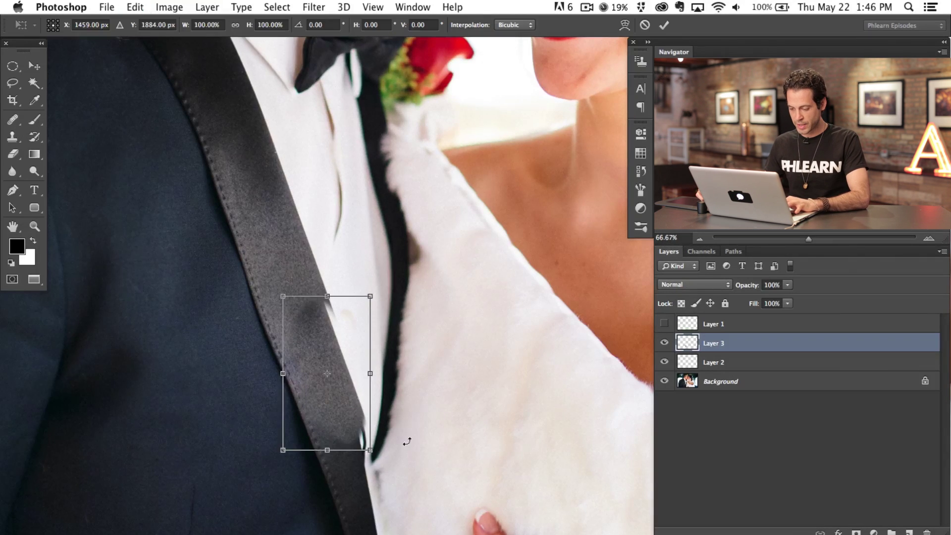
{"action": "left_click_drag", "start_coordinate": [408, 452], "coordinate": [409, 460]}
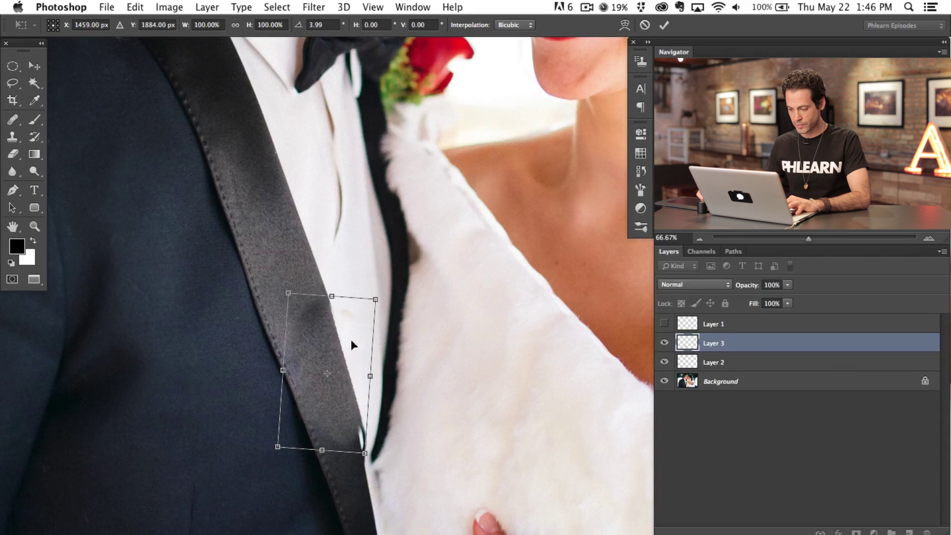
{"action": "right_click", "coordinate": [348, 391]}
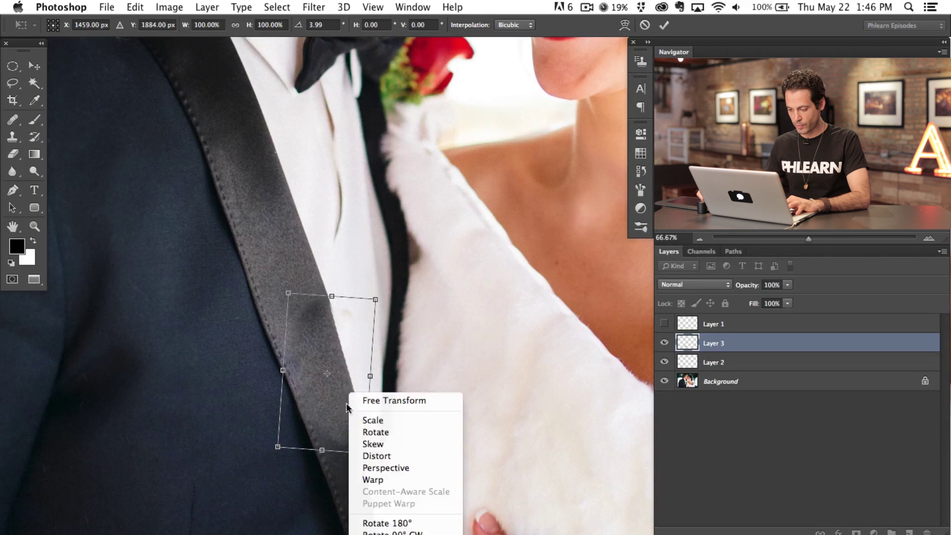
{"action": "left_click", "coordinate": [390, 478]}
{"action": "left_click_drag", "start_coordinate": [352, 444], "coordinate": [356, 455]}
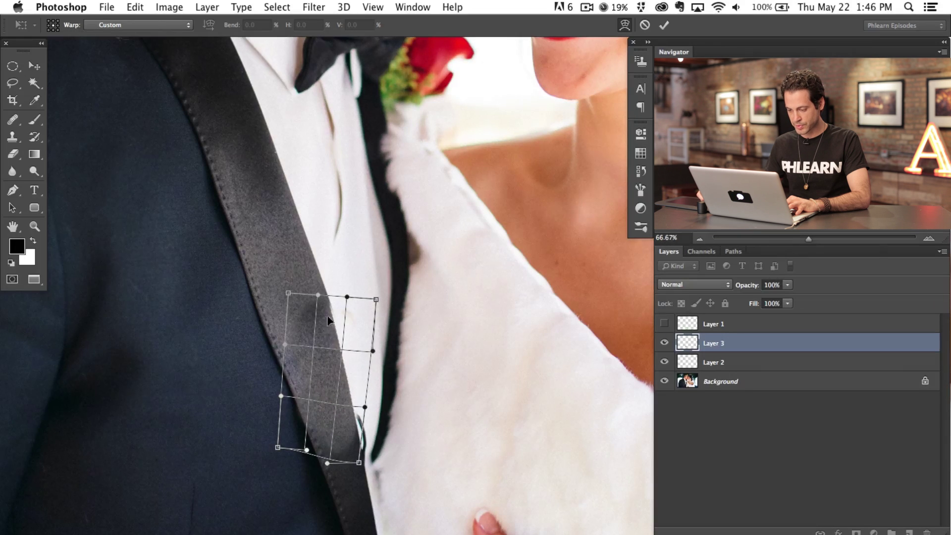
{"action": "left_click_drag", "start_coordinate": [325, 325], "coordinate": [323, 325]}
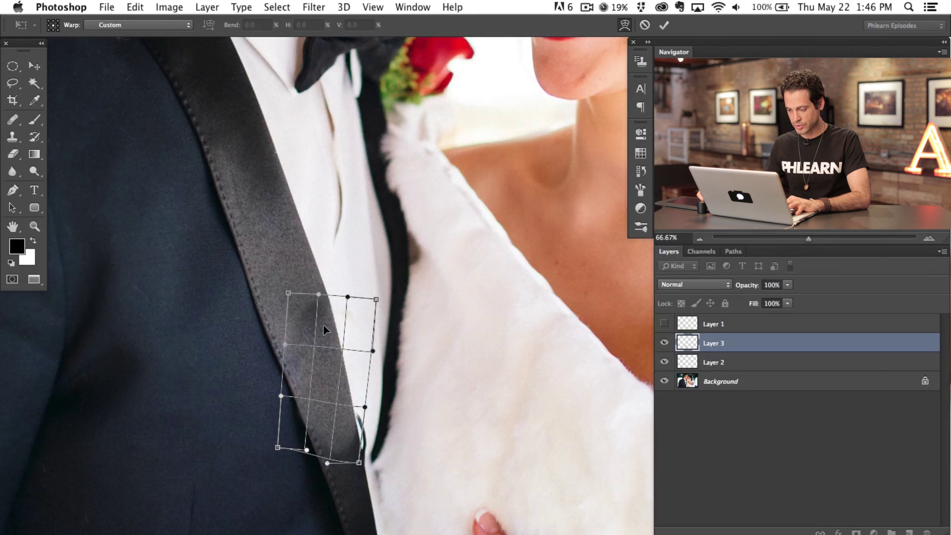
{"action": "left_click", "coordinate": [662, 24]}
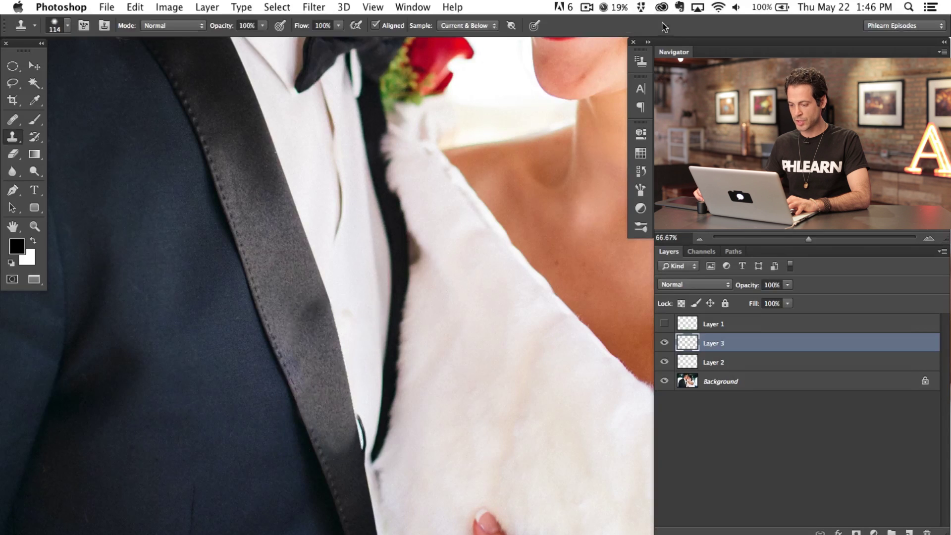
Compare the lapel with and without the cloned microphone patch.
{"action": "left_click", "coordinate": [664, 343]}
{"action": "left_click", "coordinate": [665, 343]}
{"action": "left_click", "coordinate": [665, 343]}
{"action": "left_click", "coordinate": [664, 343]}
{"action": "left_click", "coordinate": [665, 343]}
{"action": "left_click", "coordinate": [664, 342]}
{"action": "left_click", "coordinate": [665, 343]}
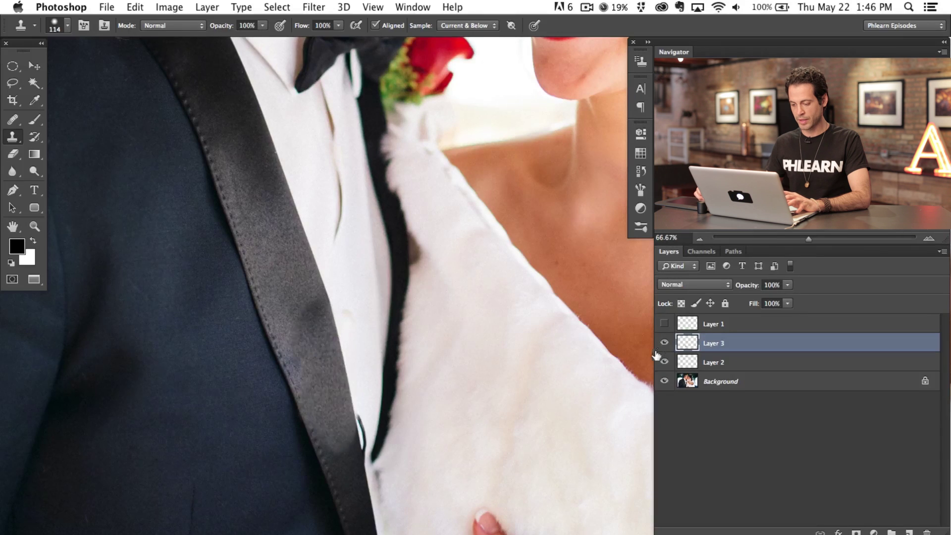
Switch to the Brush tool and set the foreground colour to red (ff0000).
{"action": "key", "text": "super+plus"}
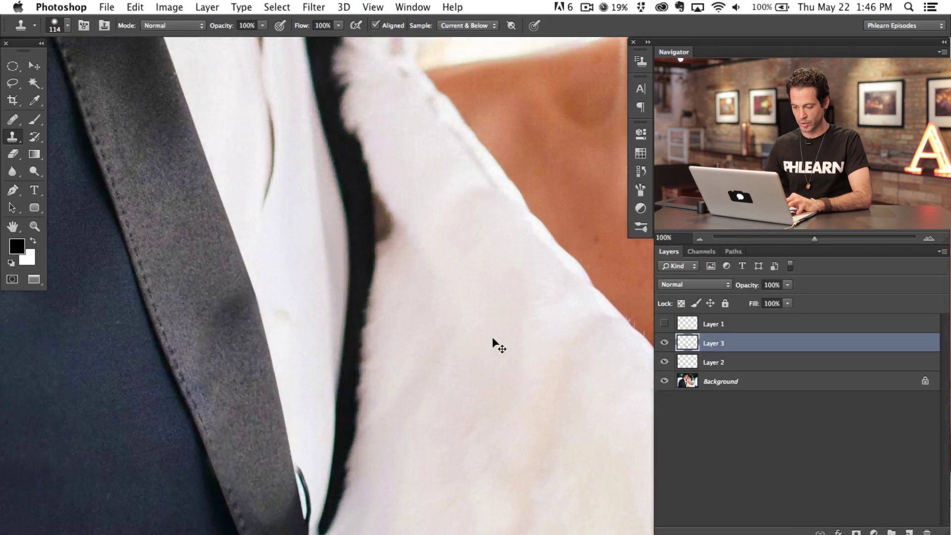
{"action": "left_click_drag", "start_coordinate": [380, 477], "coordinate": [427, 448]}
{"action": "scroll", "coordinate": [329, 336], "scroll_direction": "left", "scroll_amount": 1}
{"action": "scroll", "coordinate": [329, 336], "scroll_direction": "down", "scroll_amount": 1}
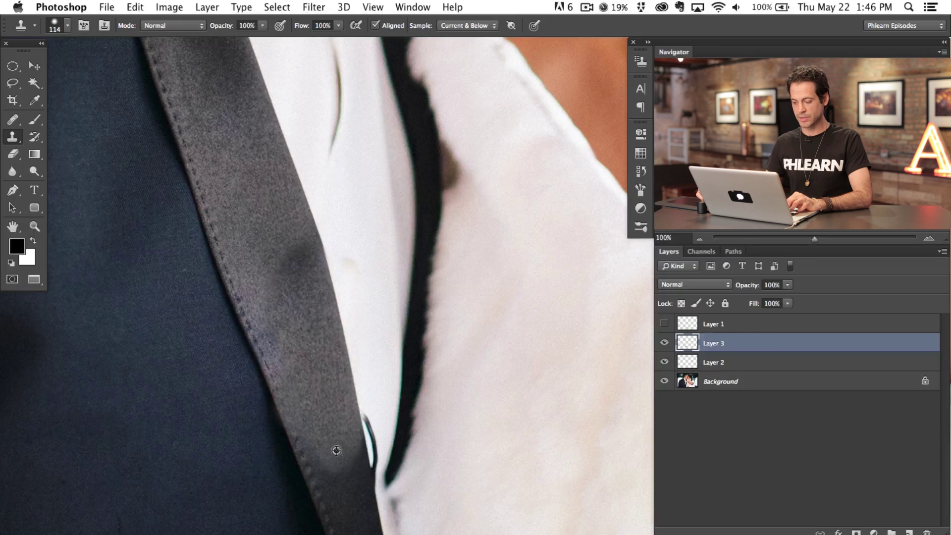
{"action": "left_click", "coordinate": [382, 449], "text": "alt"}
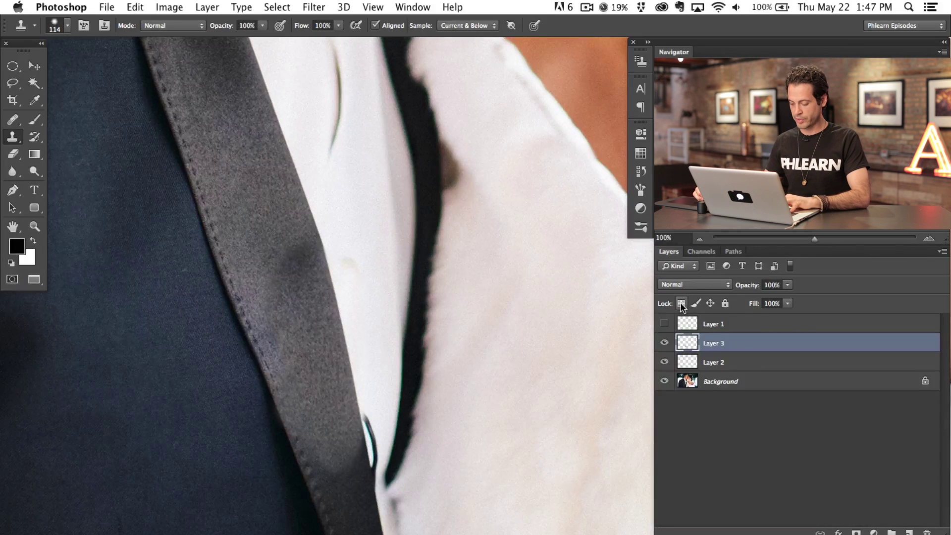
{"action": "key", "text": "b"}
{"action": "left_click", "coordinate": [17, 246]}
{"action": "type", "text": "ff0000"}
{"action": "left_click", "coordinate": [495, 148]}
{"action": "mouse_move", "coordinate": [431, 335]}
{"action": "left_mouse_down"}
{"action": "mouse_move", "coordinate": [389, 346]}
{"action": "mouse_move", "coordinate": [372, 316]}
{"action": "mouse_move", "coordinate": [359, 316]}
{"action": "left_mouse_up"}
Try painting red strokes across the jacket, lapel and fur wrap on Layer 3 with transparency unlocked, and undo them.
{"action": "left_click_drag", "start_coordinate": [139, 392], "coordinate": [453, 229]}
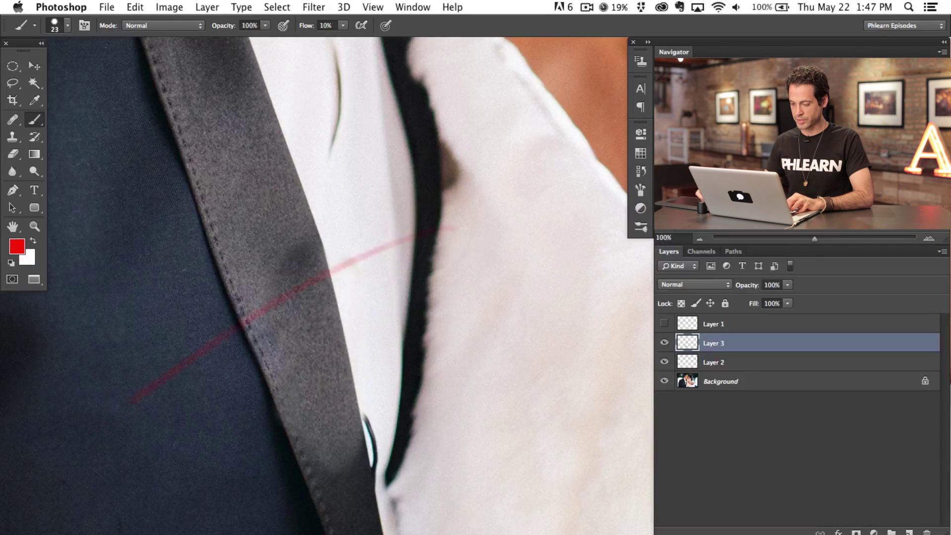
{"action": "left_click_drag", "start_coordinate": [94, 431], "coordinate": [488, 243]}
{"action": "left_click_drag", "start_coordinate": [144, 399], "coordinate": [517, 269]}
{"action": "left_click_drag", "start_coordinate": [139, 418], "coordinate": [591, 265]}
{"action": "left_click_drag", "start_coordinate": [168, 429], "coordinate": [542, 320]}
{"action": "mouse_move", "coordinate": [476, 358]}
{"action": "left_mouse_down"}
{"action": "mouse_move", "coordinate": [604, 351]}
{"action": "mouse_move", "coordinate": [627, 369]}
{"action": "left_mouse_up"}
{"action": "key", "text": "super+z"}
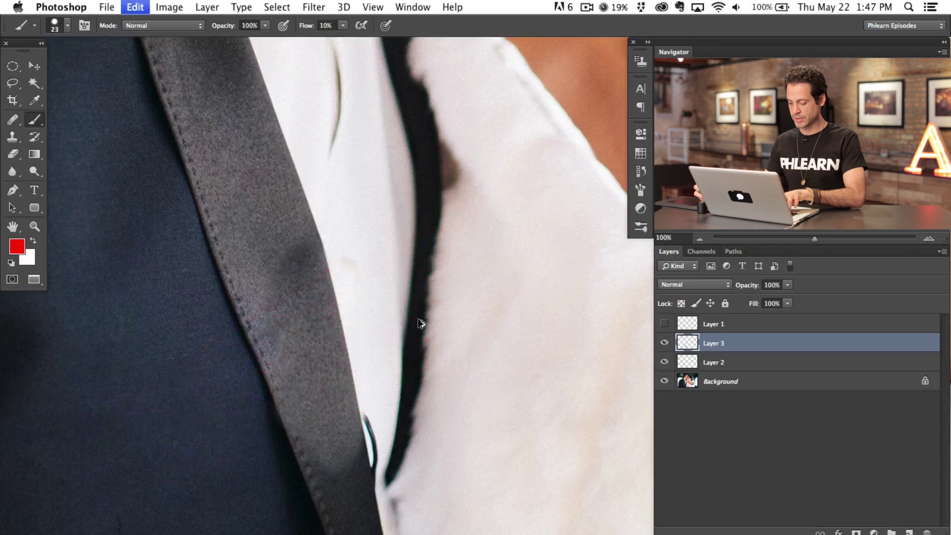
{"action": "mouse_move", "coordinate": [281, 342]}
{"action": "left_mouse_down"}
{"action": "mouse_move", "coordinate": [333, 367]}
{"action": "mouse_move", "coordinate": [580, 308]}
{"action": "left_mouse_up"}
{"action": "key", "text": "super+z"}
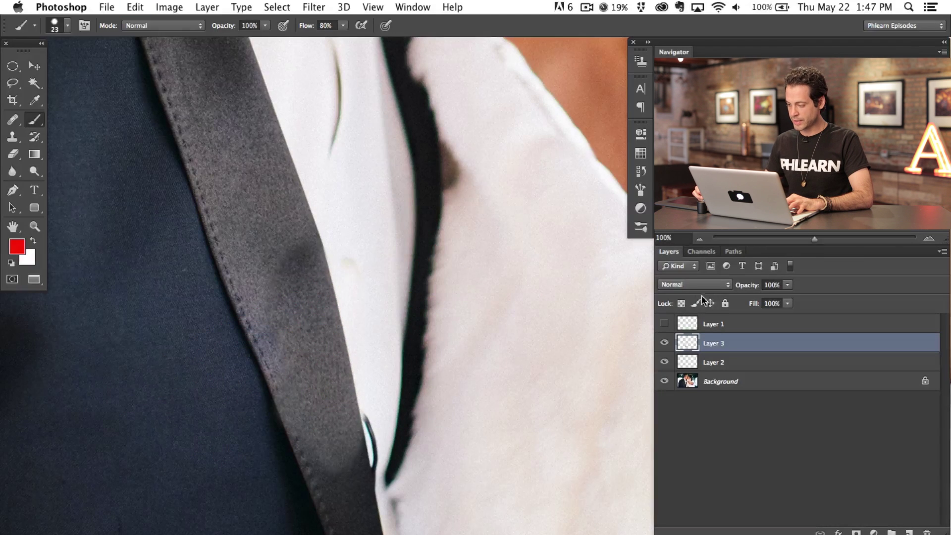
Lock the transparent pixels of Layer 3, test red strokes over the lapel patch at 80% flow, and undo them.
{"action": "mouse_move", "coordinate": [265, 323]}
{"action": "left_mouse_down"}
{"action": "mouse_move", "coordinate": [365, 282]}
{"action": "mouse_move", "coordinate": [369, 302]}
{"action": "left_mouse_up"}
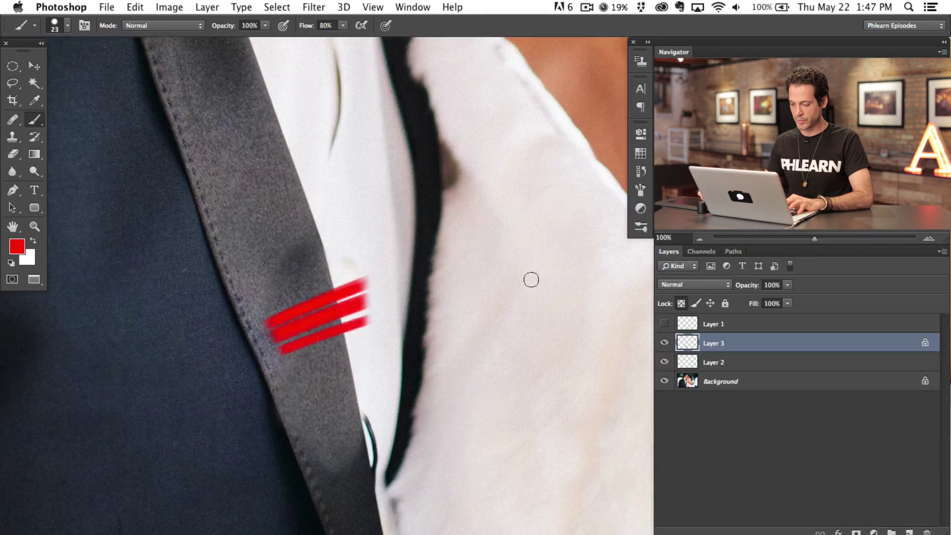
{"action": "left_click_drag", "start_coordinate": [277, 377], "coordinate": [369, 342]}
{"action": "left_click_drag", "start_coordinate": [312, 454], "coordinate": [364, 436]}
{"action": "left_click_drag", "start_coordinate": [366, 280], "coordinate": [317, 258]}
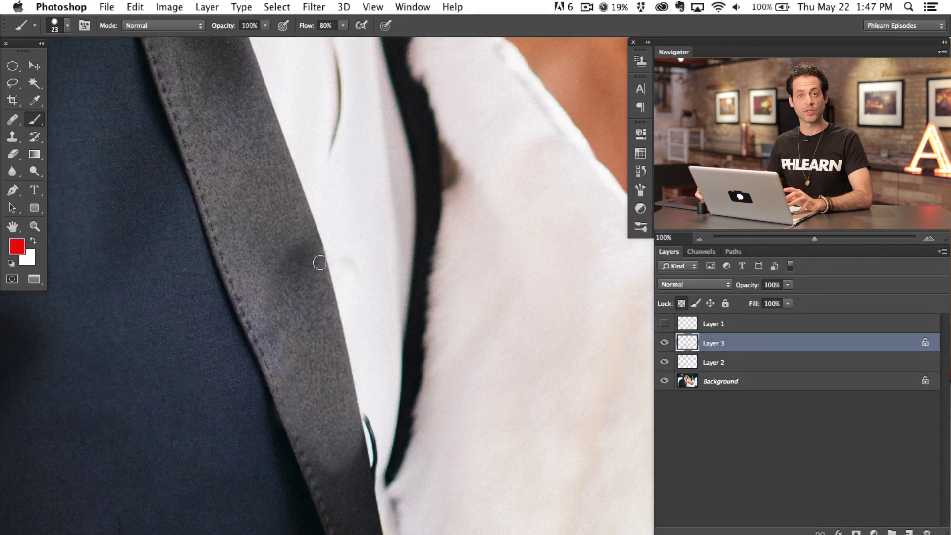
{"action": "mouse_move", "coordinate": [423, 233]}
{"action": "left_mouse_down"}
{"action": "mouse_move", "coordinate": [206, 393]}
{"action": "mouse_move", "coordinate": [426, 411]}
{"action": "left_mouse_up"}
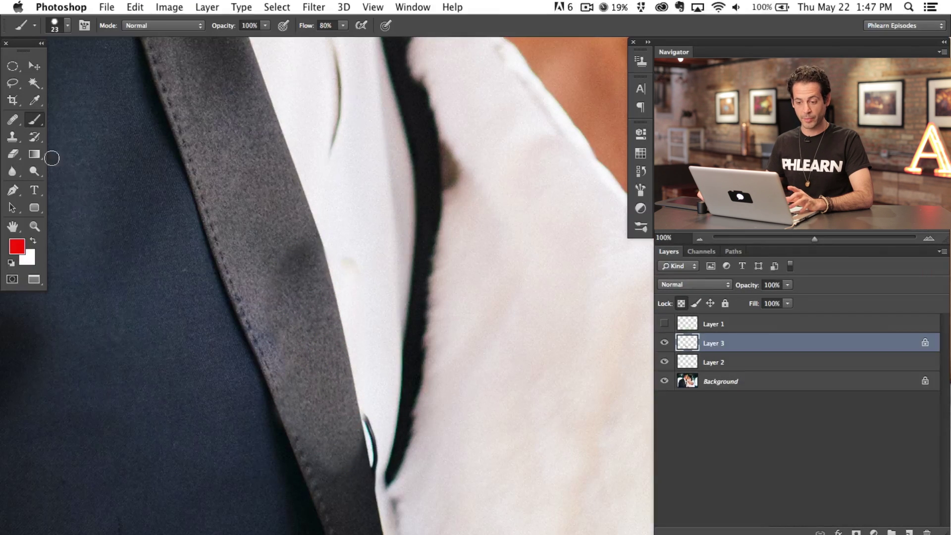
Enlarge the brush to 134, set its blending mode to Soft Light and make white the foreground colour.
{"action": "left_click_drag", "start_coordinate": [161, 268], "coordinate": [148, 128], "text": "ctrl+alt"}
{"action": "left_click_drag", "start_coordinate": [122, 216], "coordinate": [124, 158], "text": "ctrl+alt"}
{"action": "left_click_drag", "start_coordinate": [141, 199], "coordinate": [189, 197], "text": "ctrl+alt"}
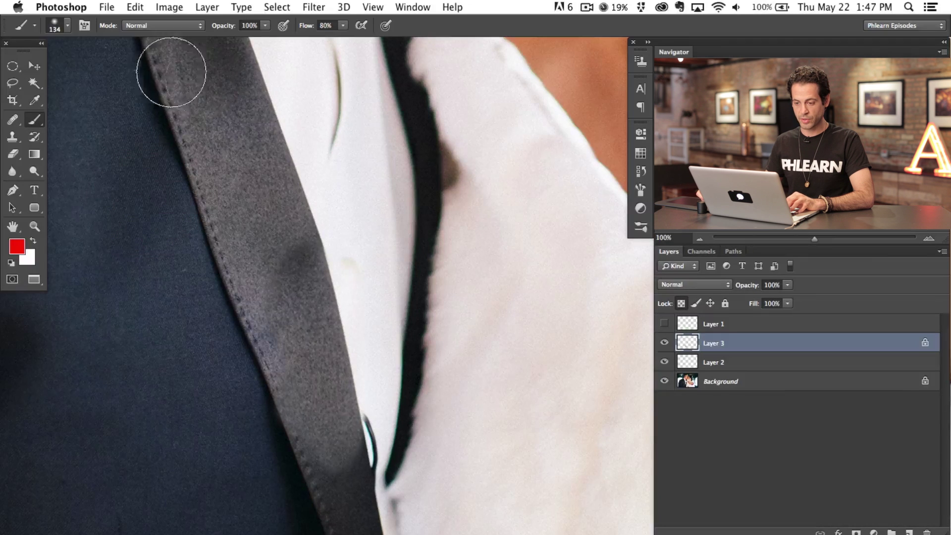
{"action": "left_click", "coordinate": [154, 25]}
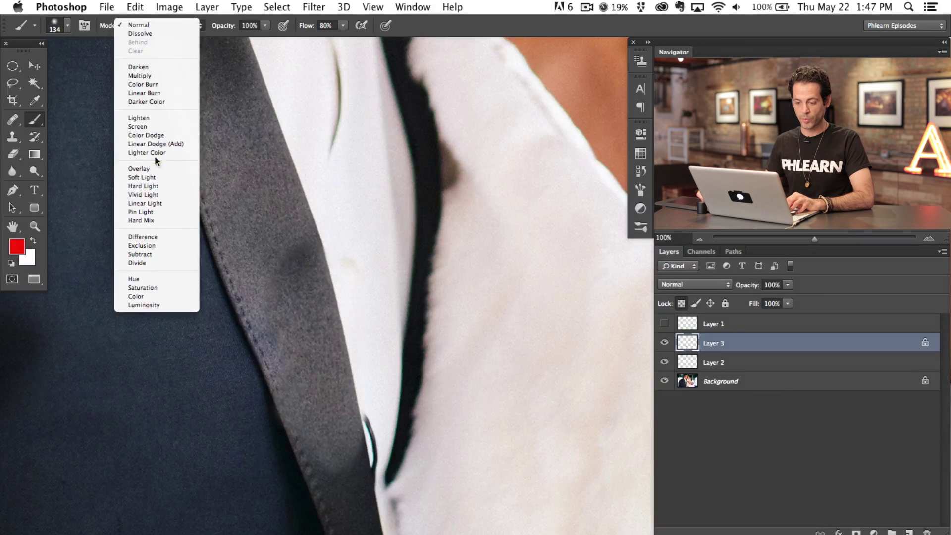
{"action": "left_click", "coordinate": [155, 178]}
{"action": "key", "text": "d"}
{"action": "key", "text": "x"}
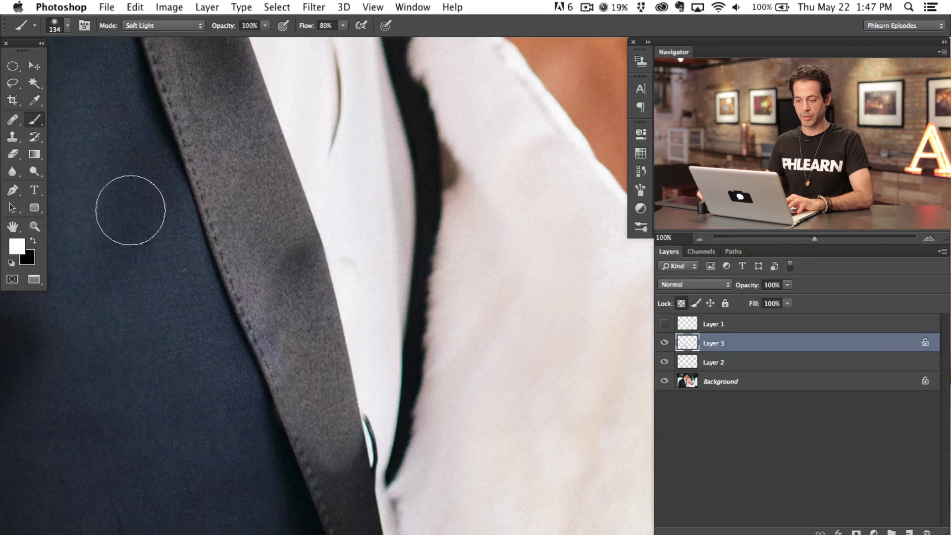
Lighten the dark patch on the lapel with white at brush size 204 and 10% flow, and compare Layer 3 on and off.
{"action": "left_click_drag", "start_coordinate": [251, 269], "coordinate": [268, 274]}
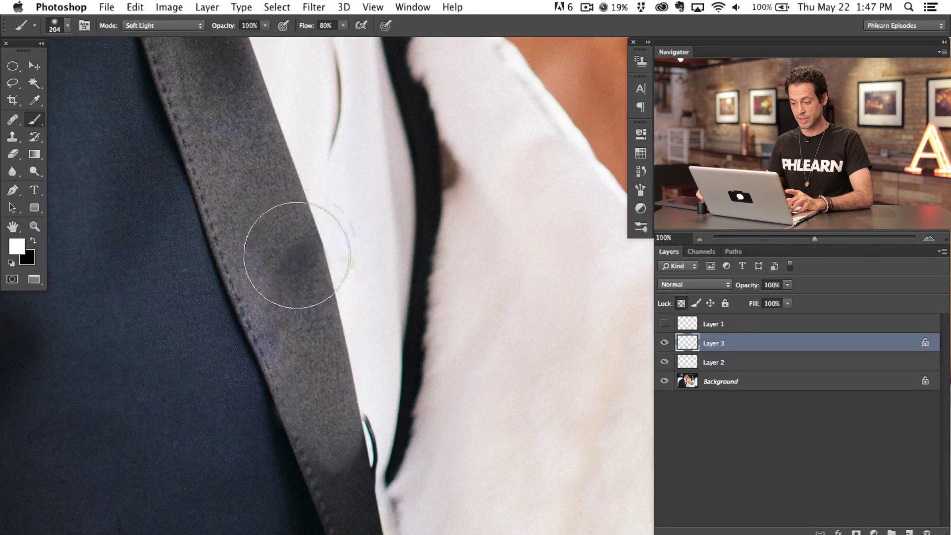
{"action": "key", "text": "shift+1"}
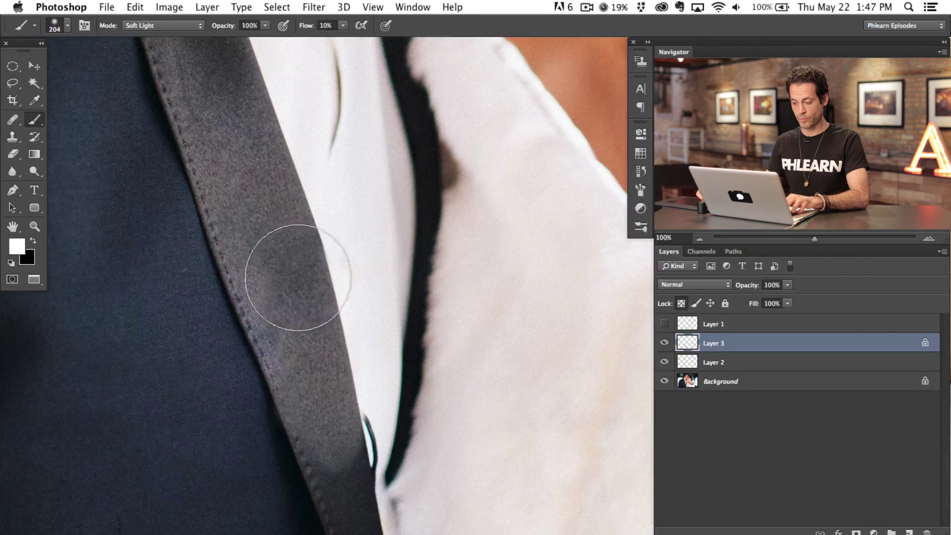
{"action": "mouse_move", "coordinate": [306, 260]}
{"action": "left_mouse_down"}
{"action": "mouse_move", "coordinate": [273, 286]}
{"action": "mouse_move", "coordinate": [305, 247]}
{"action": "mouse_move", "coordinate": [304, 233]}
{"action": "mouse_move", "coordinate": [306, 300]}
{"action": "mouse_move", "coordinate": [288, 348]}
{"action": "mouse_move", "coordinate": [326, 206]}
{"action": "left_mouse_up"}
{"action": "left_click", "coordinate": [663, 344]}
{"action": "left_click", "coordinate": [663, 344]}
{"action": "left_click", "coordinate": [663, 344]}
{"action": "left_click", "coordinate": [663, 343]}
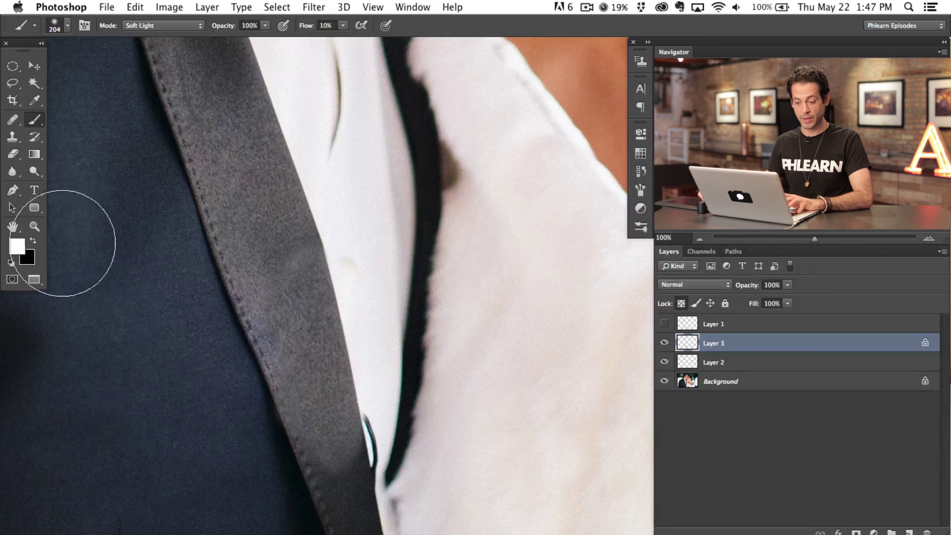
Darken the lower part of the lapel patch with black, switch back to white, and compare Layer 3 on and off.
{"action": "key", "text": "x"}
{"action": "mouse_move", "coordinate": [333, 491]}
{"action": "left_mouse_down"}
{"action": "mouse_move", "coordinate": [366, 396]}
{"action": "mouse_move", "coordinate": [331, 464]}
{"action": "mouse_move", "coordinate": [355, 389]}
{"action": "mouse_move", "coordinate": [335, 424]}
{"action": "left_mouse_up"}
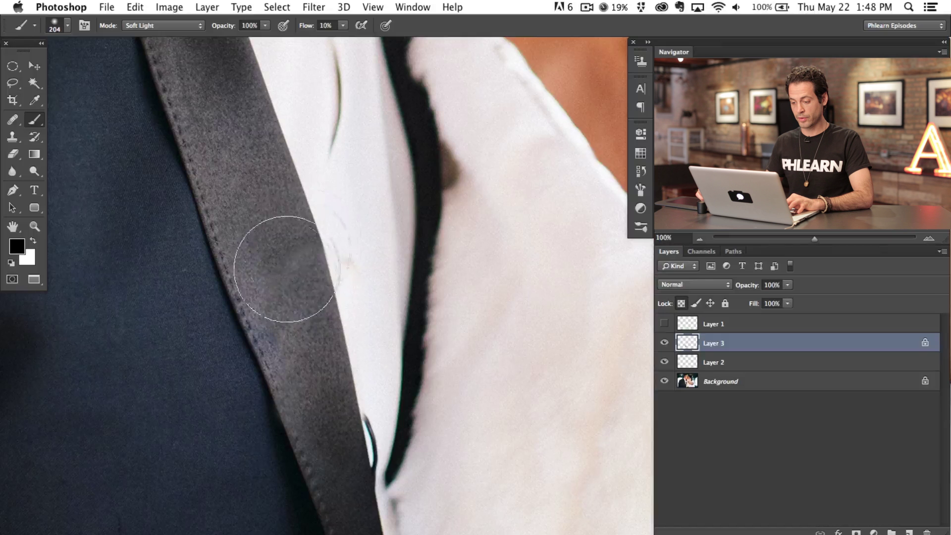
{"action": "key", "text": "x"}
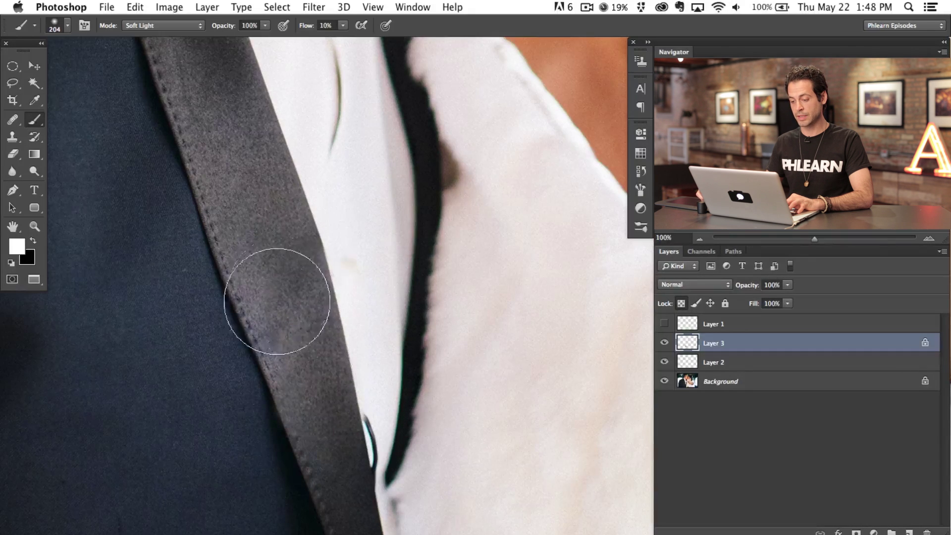
{"action": "left_click", "coordinate": [665, 342]}
{"action": "left_click", "coordinate": [665, 343]}
{"action": "left_click", "coordinate": [665, 342]}
{"action": "left_click", "coordinate": [665, 343]}
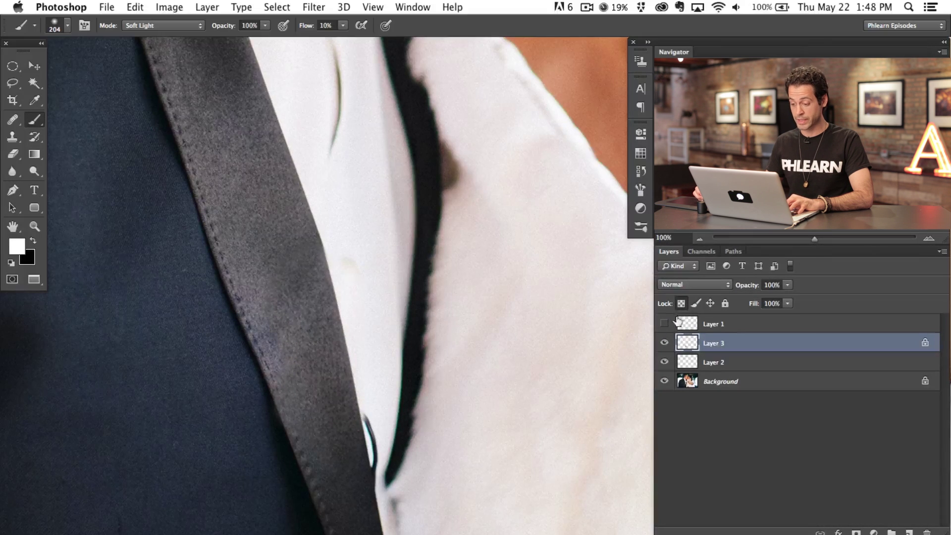
Add a new layer and clone the clean lapel edge over the leftover microphone cable with a brush size of 114.
{"action": "left_click_drag", "start_coordinate": [406, 471], "coordinate": [388, 390]}
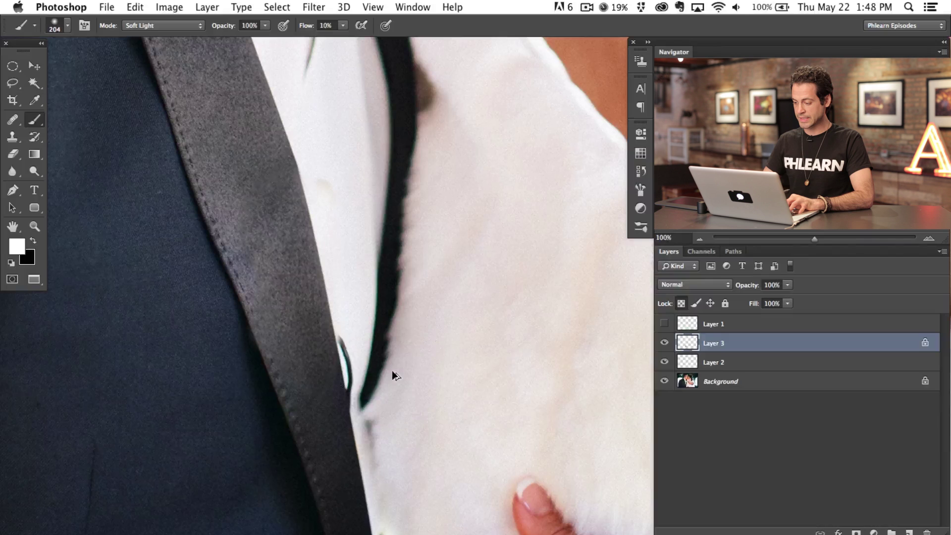
{"action": "key", "text": "alt+shift+super+n"}
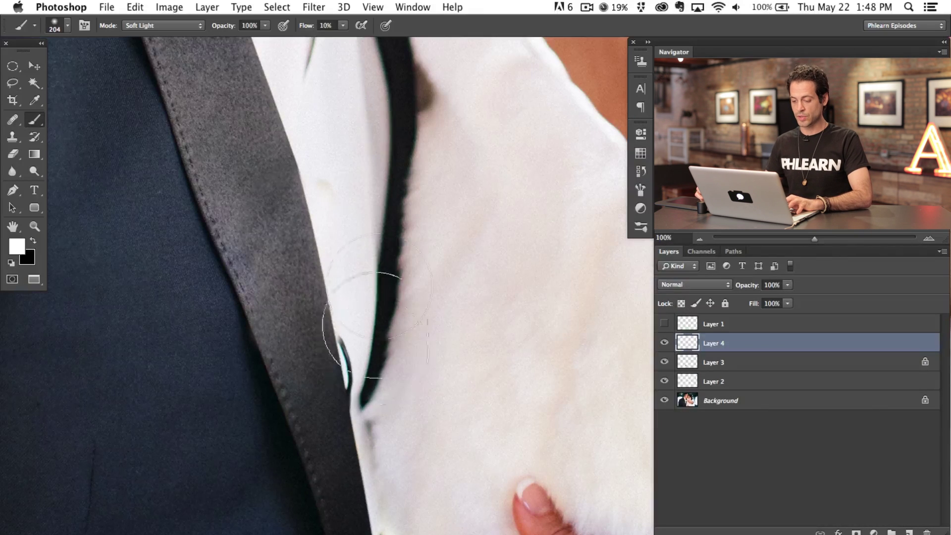
{"action": "key", "text": "s"}
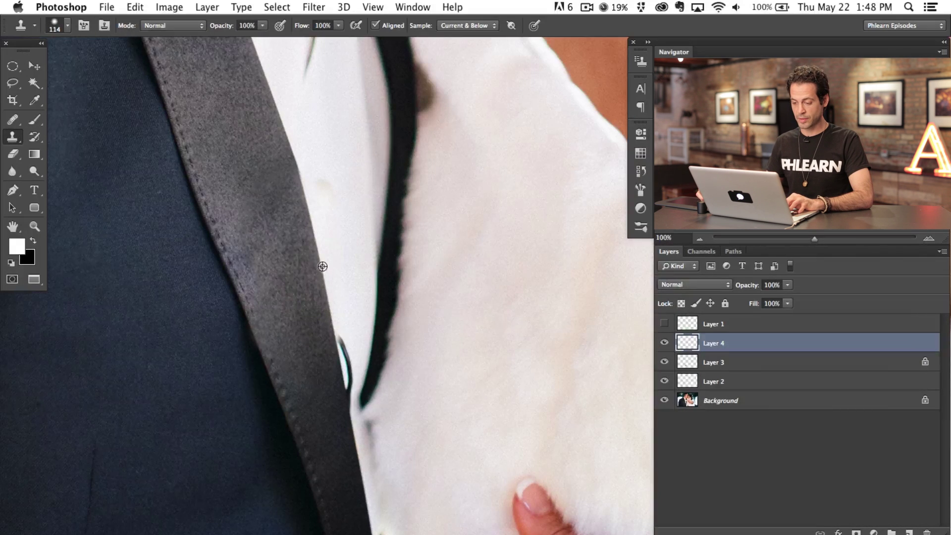
{"action": "left_click", "coordinate": [346, 389], "text": "alt"}
{"action": "left_click", "coordinate": [345, 374]}
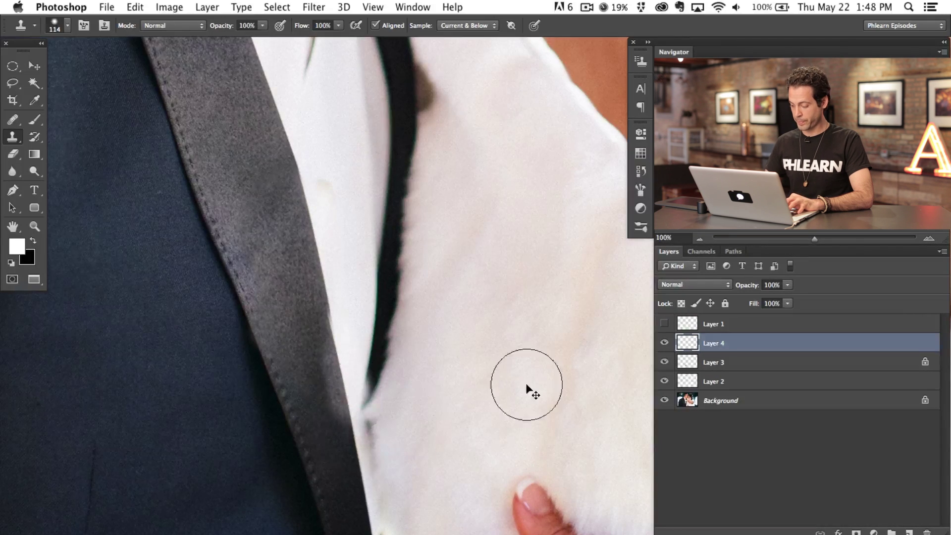
Warp the cloned patch on Layer 4 to follow the lapel edge, and erase its overlap on the black strip with eraser size 45.
{"action": "key", "text": "super+plus"}
{"action": "left_click_drag", "start_coordinate": [222, 436], "coordinate": [283, 353]}
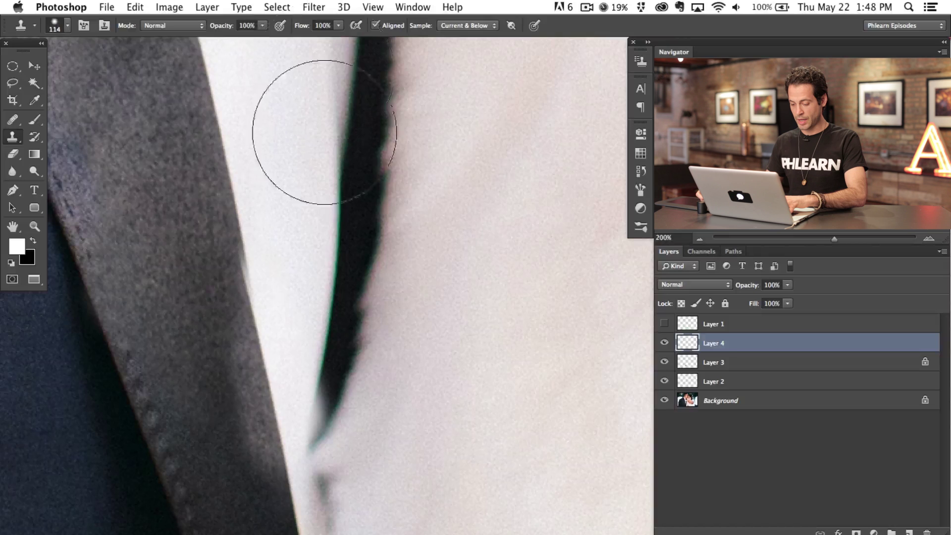
{"action": "key", "text": "super+t"}
{"action": "right_click", "coordinate": [292, 261]}
{"action": "left_click", "coordinate": [334, 352]}
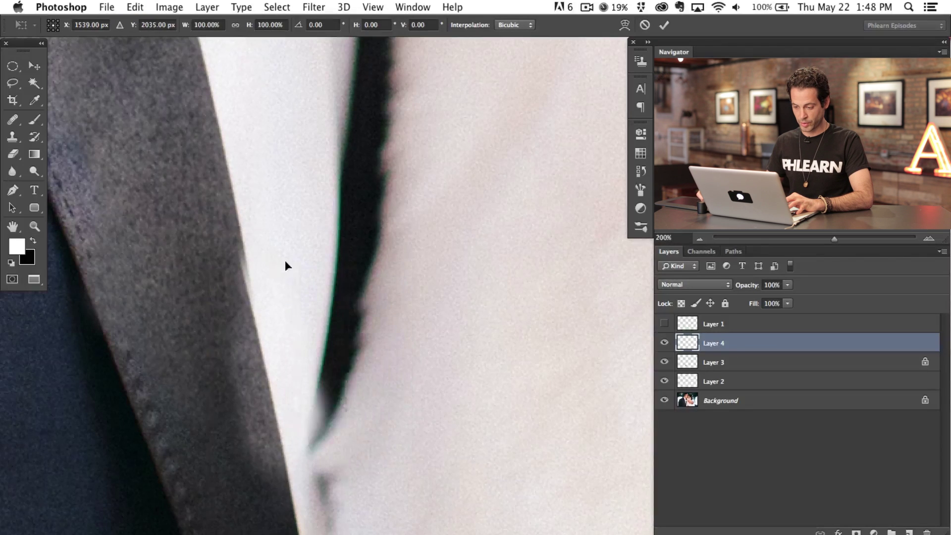
{"action": "left_click_drag", "start_coordinate": [278, 246], "coordinate": [286, 245]}
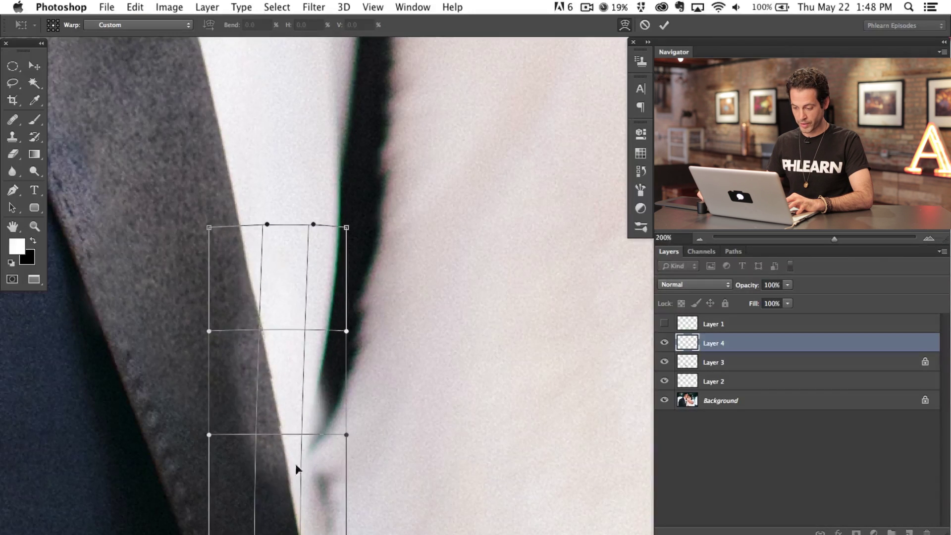
{"action": "left_click_drag", "start_coordinate": [318, 530], "coordinate": [320, 523]}
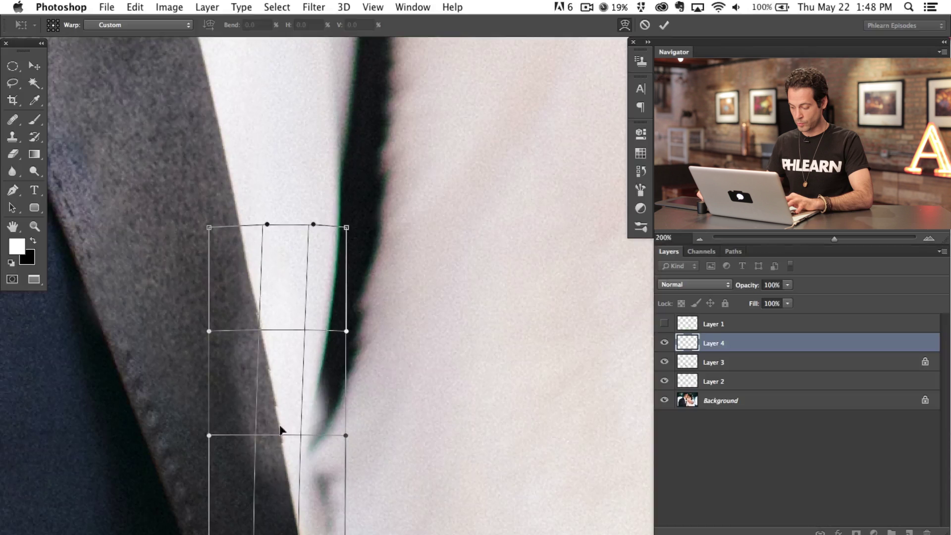
{"action": "key", "text": "Return"}
{"action": "key", "text": "e"}
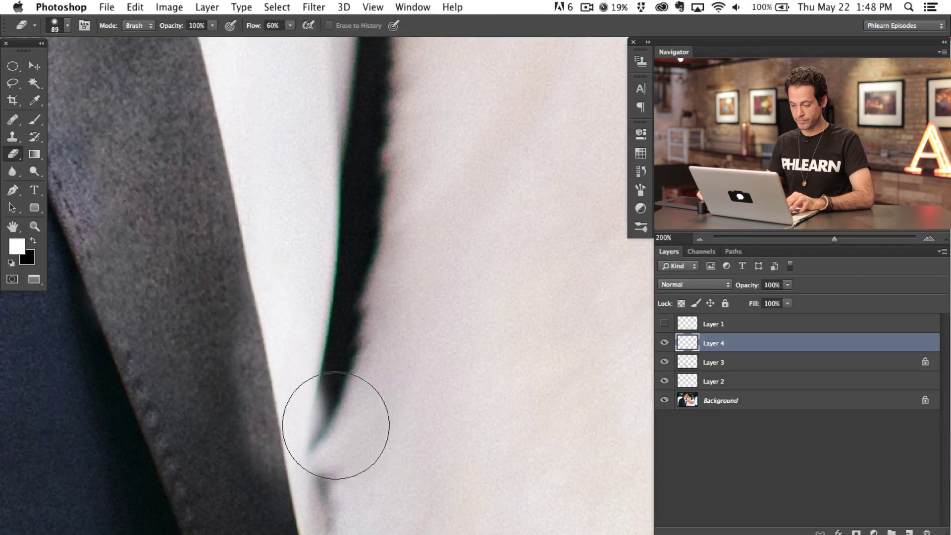
{"action": "mouse_move", "coordinate": [312, 415]}
{"action": "left_mouse_down"}
{"action": "mouse_move", "coordinate": [322, 444]}
{"action": "mouse_move", "coordinate": [329, 379]}
{"action": "left_mouse_up"}
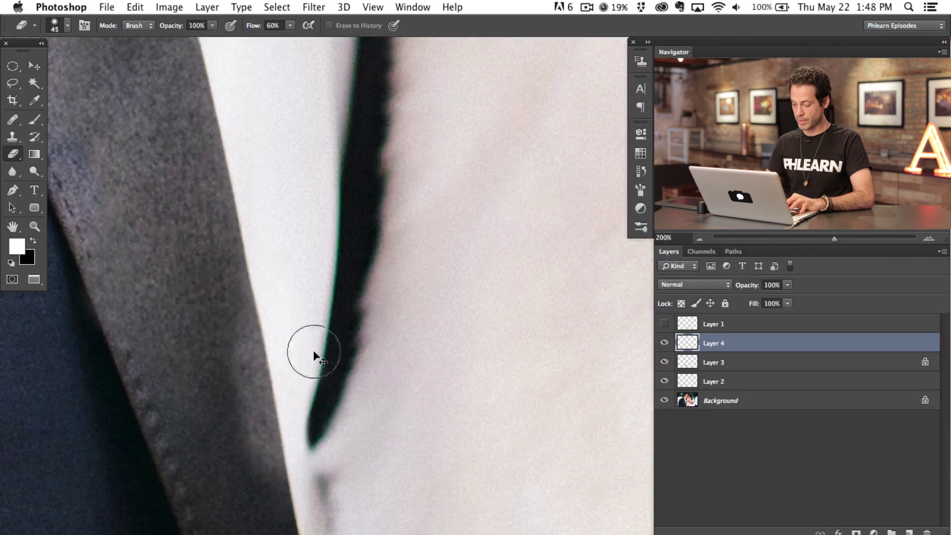
Lock Layer 4's transparent pixels and darken the lower lapel patch with black, using a Soft Light brush of size 204 at 10% flow.
{"action": "key", "text": "super+minus"}
{"action": "left_click_drag", "start_coordinate": [413, 392], "coordinate": [389, 400]}
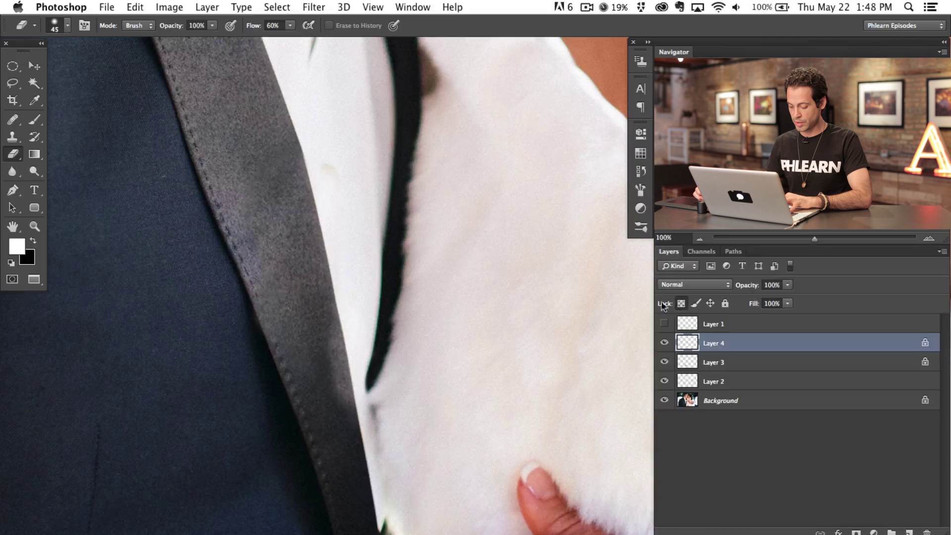
{"action": "key", "text": "b"}
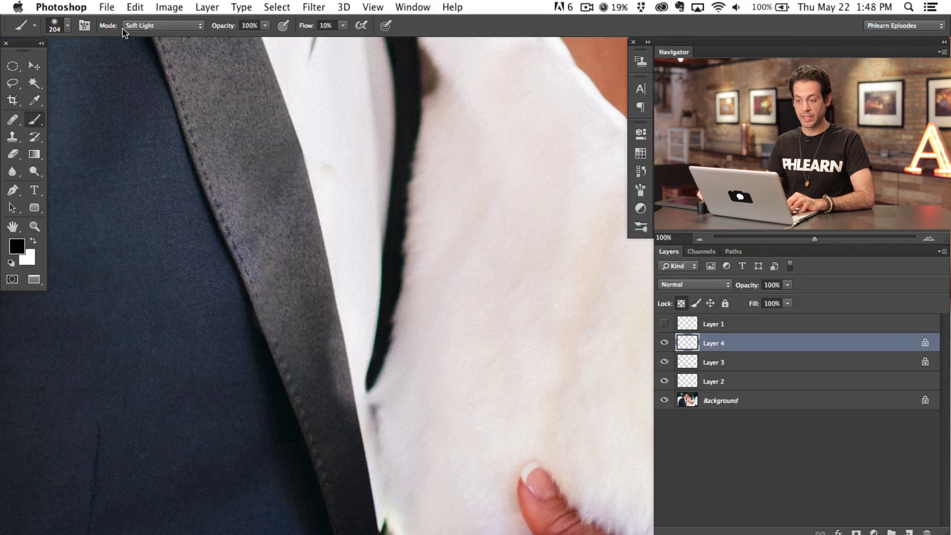
{"action": "mouse_move", "coordinate": [285, 307]}
{"action": "left_mouse_down"}
{"action": "mouse_move", "coordinate": [330, 361]}
{"action": "mouse_move", "coordinate": [342, 397]}
{"action": "mouse_move", "coordinate": [339, 333]}
{"action": "mouse_move", "coordinate": [333, 365]}
{"action": "mouse_move", "coordinate": [334, 344]}
{"action": "mouse_move", "coordinate": [343, 396]}
{"action": "mouse_move", "coordinate": [331, 336]}
{"action": "mouse_move", "coordinate": [352, 412]}
{"action": "left_mouse_up"}
{"action": "mouse_move", "coordinate": [349, 378]}
{"action": "left_mouse_down"}
{"action": "mouse_move", "coordinate": [343, 367]}
{"action": "mouse_move", "coordinate": [331, 379]}
{"action": "mouse_move", "coordinate": [346, 394]}
{"action": "mouse_move", "coordinate": [347, 331]}
{"action": "mouse_move", "coordinate": [351, 415]}
{"action": "left_mouse_up"}
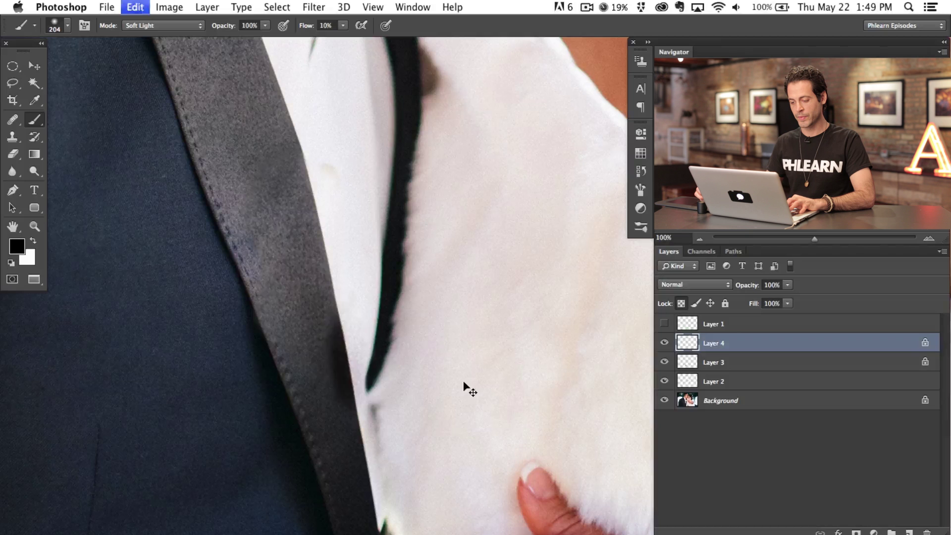
Check the repaired lapel at several magnifications and compare it with Layers 3 and 4 off and on.
{"action": "key", "text": "super+equal"}
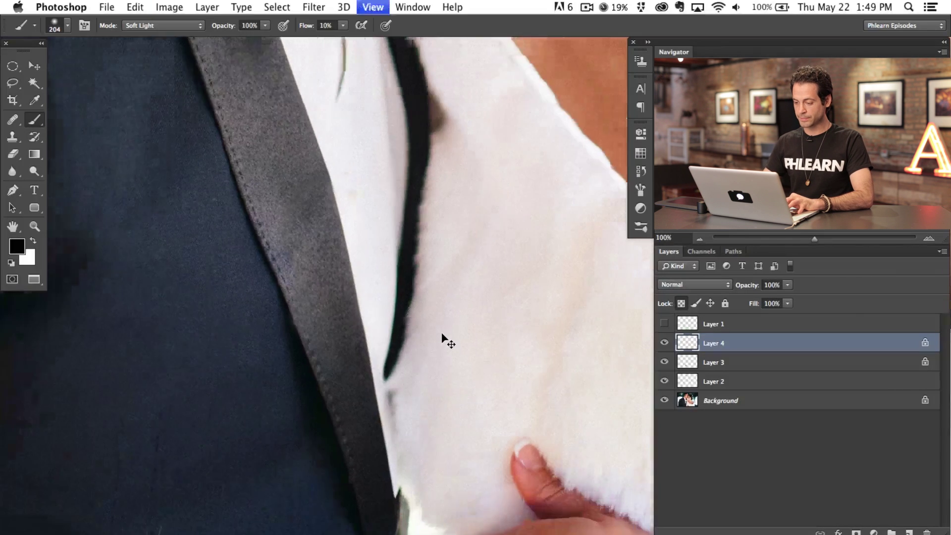
{"action": "key", "text": "super+minus"}
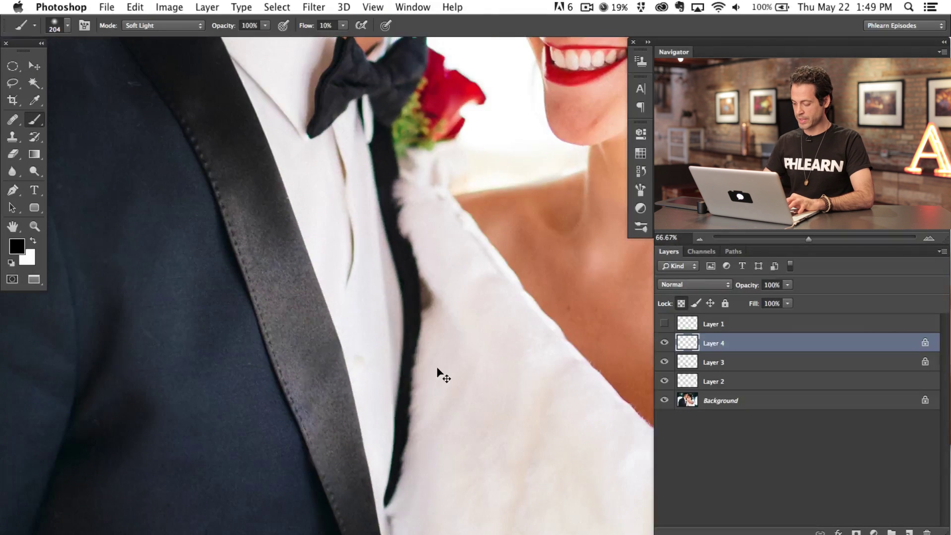
{"action": "key", "text": "super+minus"}
{"action": "left_click_drag", "start_coordinate": [434, 365], "coordinate": [402, 381]}
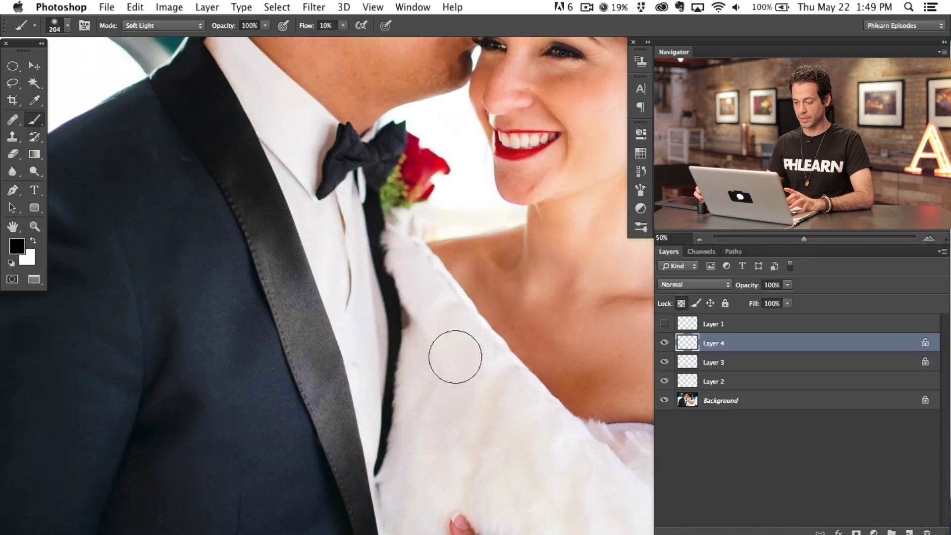
{"action": "left_click", "coordinate": [667, 363]}
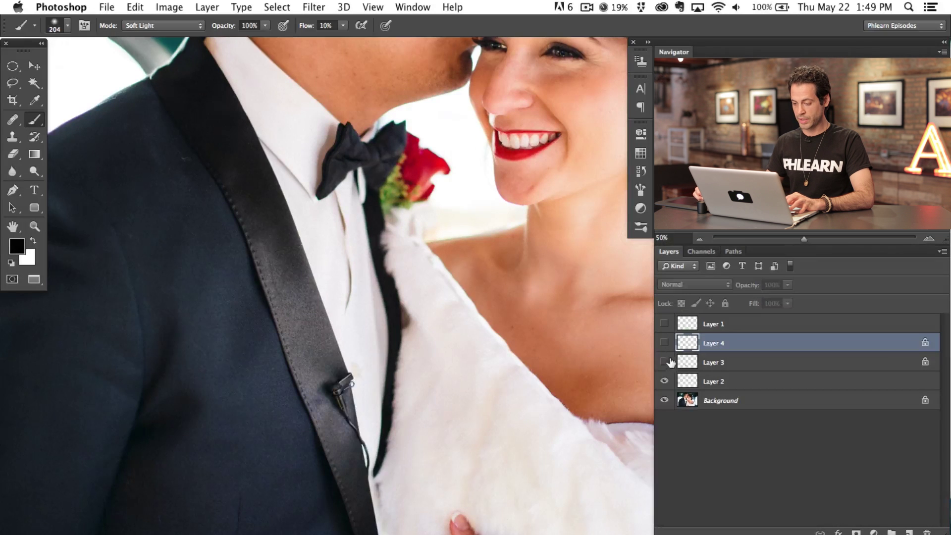
{"action": "left_click", "coordinate": [665, 342]}
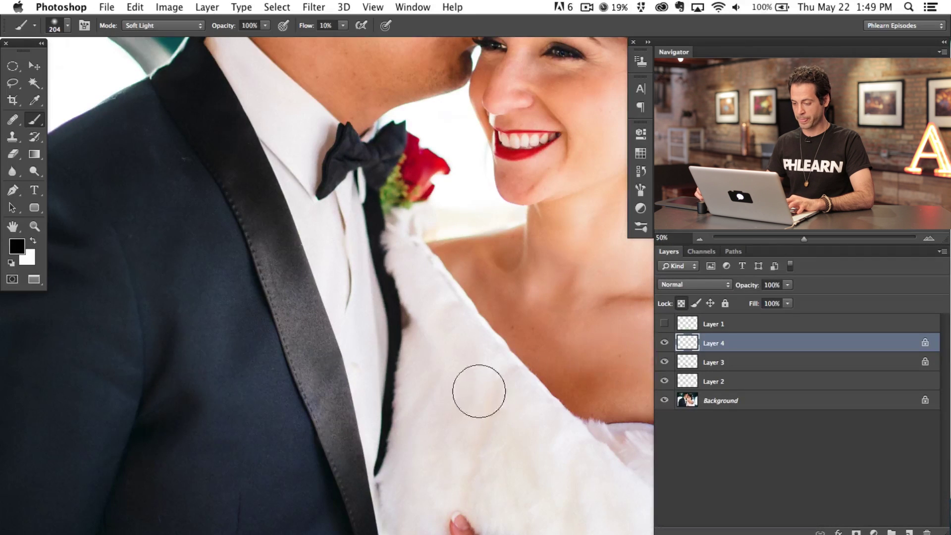
Add a new layer above Layer 4 and get the Clone Stamp ready at the hand on the fur stole.
{"action": "left_click_drag", "start_coordinate": [510, 431], "coordinate": [372, 376]}
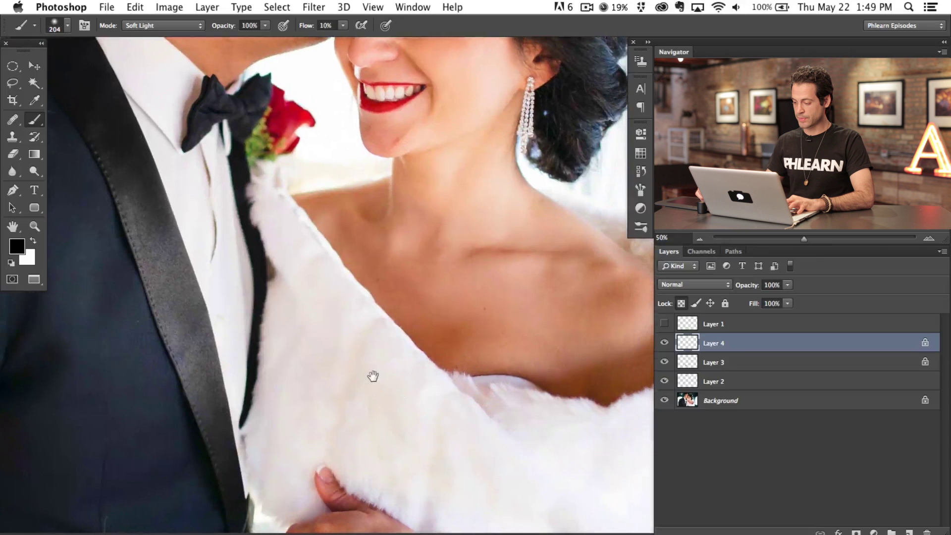
{"action": "key", "text": "super+plus"}
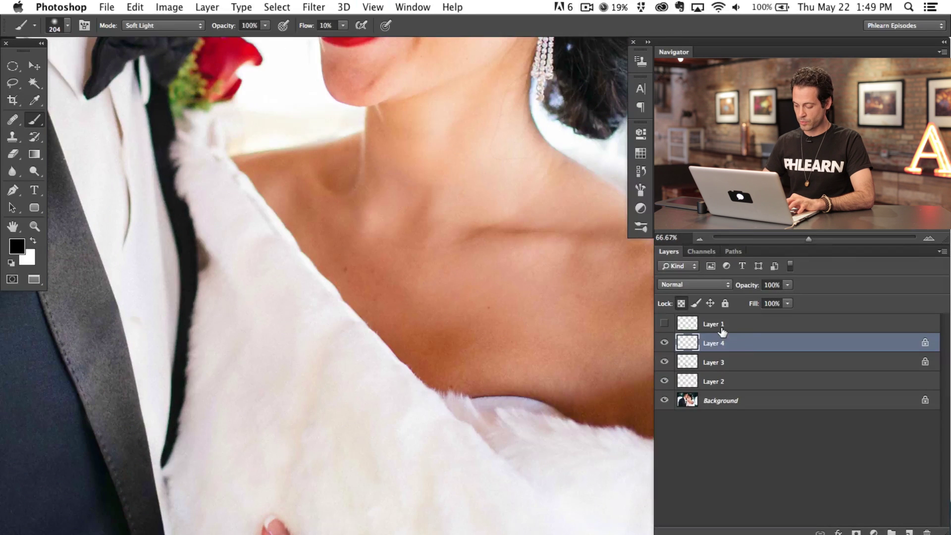
{"action": "key", "text": "super+alt+shift+n"}
{"action": "key", "text": "super+plus"}
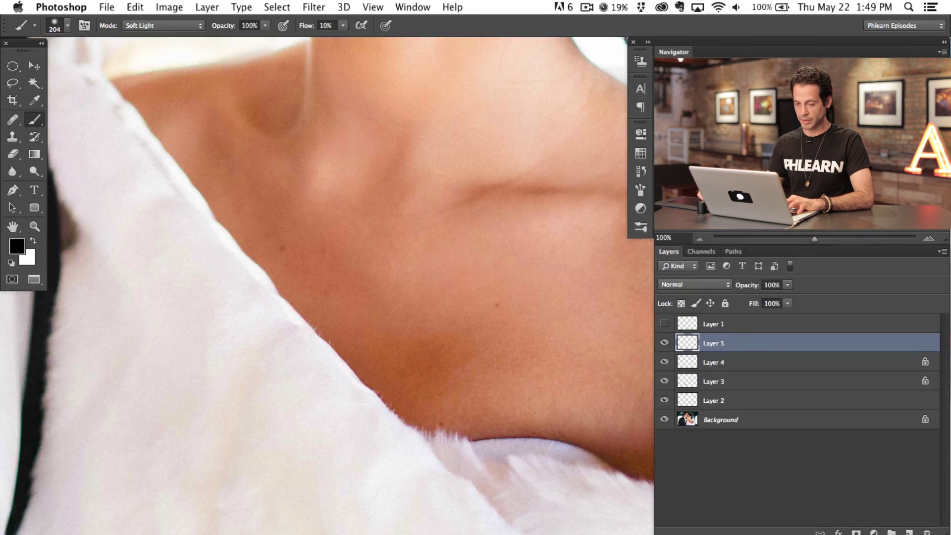
{"action": "left_click_drag", "start_coordinate": [264, 513], "coordinate": [325, 193]}
{"action": "key", "text": "s"}
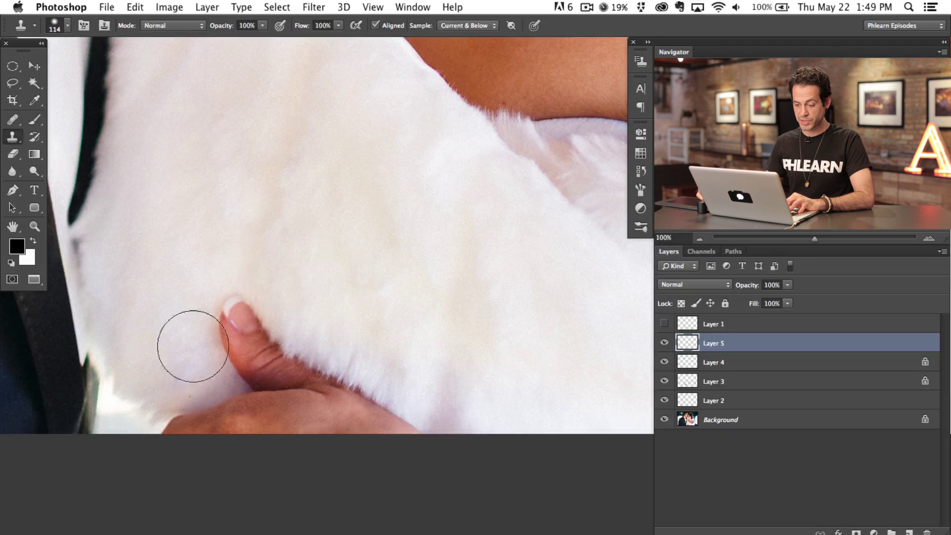
Clone white fur over the thumb and hand with a brush size of 199, and compare Layer 5 off and on.
{"action": "key", "text": "super+minus"}
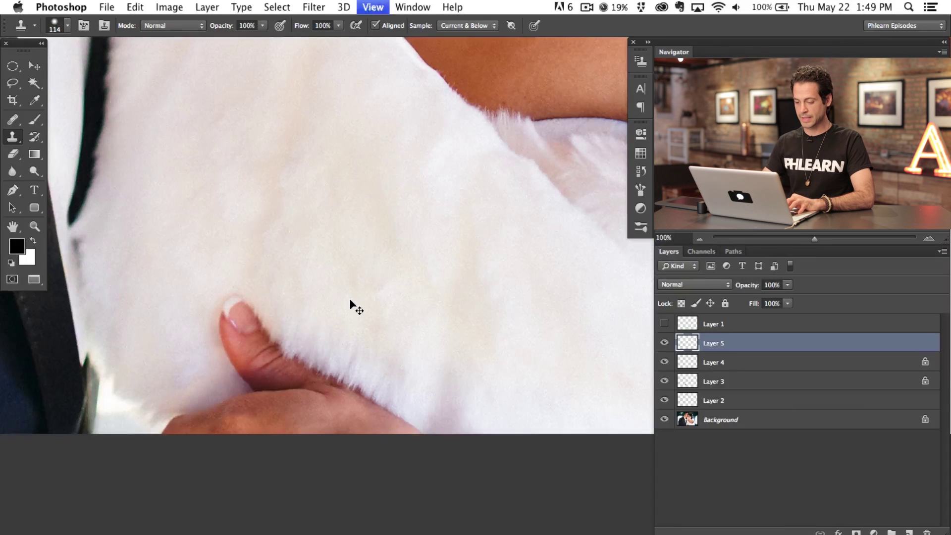
{"action": "left_click_drag", "start_coordinate": [290, 153], "coordinate": [279, 183]}
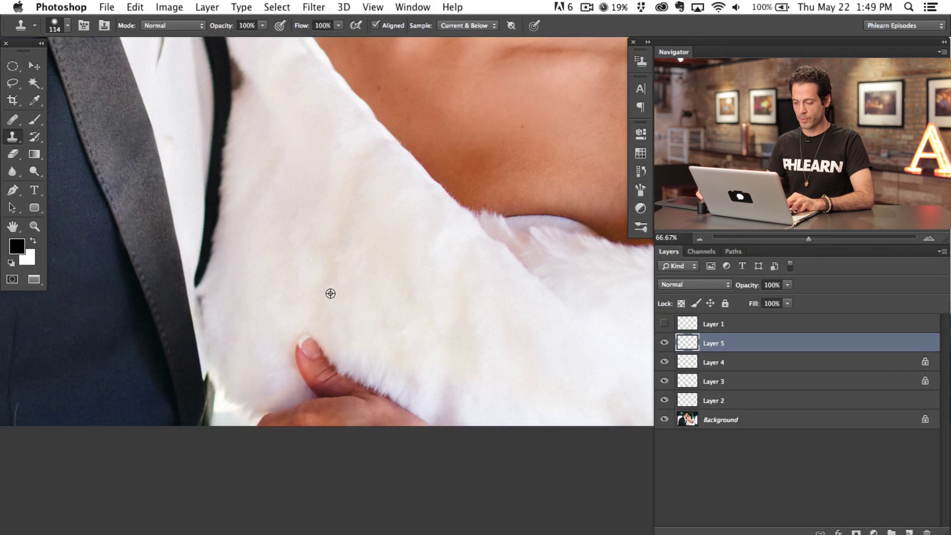
{"action": "mouse_move", "coordinate": [311, 341]}
{"action": "left_mouse_down"}
{"action": "mouse_move", "coordinate": [309, 369]}
{"action": "mouse_move", "coordinate": [312, 340]}
{"action": "mouse_move", "coordinate": [310, 372]}
{"action": "mouse_move", "coordinate": [332, 358]}
{"action": "mouse_move", "coordinate": [354, 397]}
{"action": "left_mouse_up"}
{"action": "left_click_drag", "start_coordinate": [354, 357], "coordinate": [376, 356]}
{"action": "mouse_move", "coordinate": [379, 396]}
{"action": "left_mouse_down"}
{"action": "mouse_move", "coordinate": [404, 390]}
{"action": "mouse_move", "coordinate": [403, 421]}
{"action": "mouse_move", "coordinate": [438, 401]}
{"action": "mouse_move", "coordinate": [447, 430]}
{"action": "mouse_move", "coordinate": [451, 409]}
{"action": "mouse_move", "coordinate": [332, 429]}
{"action": "mouse_move", "coordinate": [336, 358]}
{"action": "mouse_move", "coordinate": [287, 426]}
{"action": "mouse_move", "coordinate": [283, 369]}
{"action": "mouse_move", "coordinate": [260, 415]}
{"action": "left_mouse_up"}
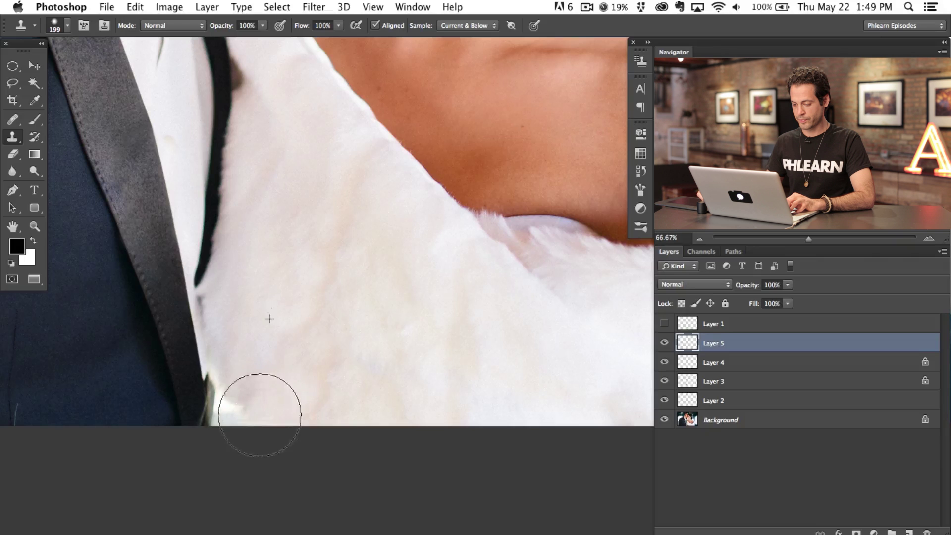
{"action": "mouse_move", "coordinate": [283, 332]}
{"action": "left_mouse_down"}
{"action": "mouse_move", "coordinate": [306, 315]}
{"action": "mouse_move", "coordinate": [303, 285]}
{"action": "left_mouse_up"}
{"action": "mouse_move", "coordinate": [338, 375]}
{"action": "left_mouse_down"}
{"action": "mouse_move", "coordinate": [364, 363]}
{"action": "mouse_move", "coordinate": [390, 396]}
{"action": "mouse_move", "coordinate": [457, 385]}
{"action": "mouse_move", "coordinate": [558, 400]}
{"action": "left_mouse_up"}
{"action": "key", "text": "super+minus"}
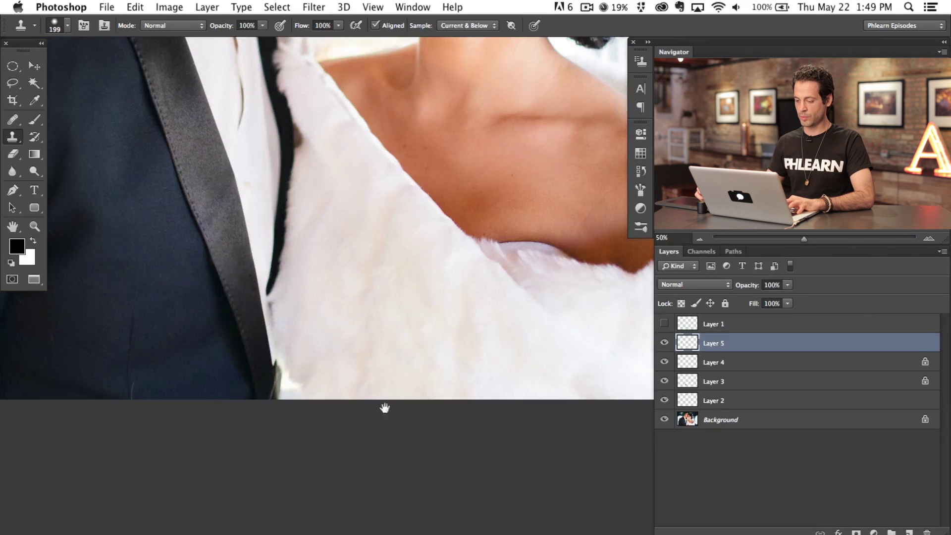
{"action": "left_click", "coordinate": [664, 343]}
{"action": "left_click", "coordinate": [664, 343]}
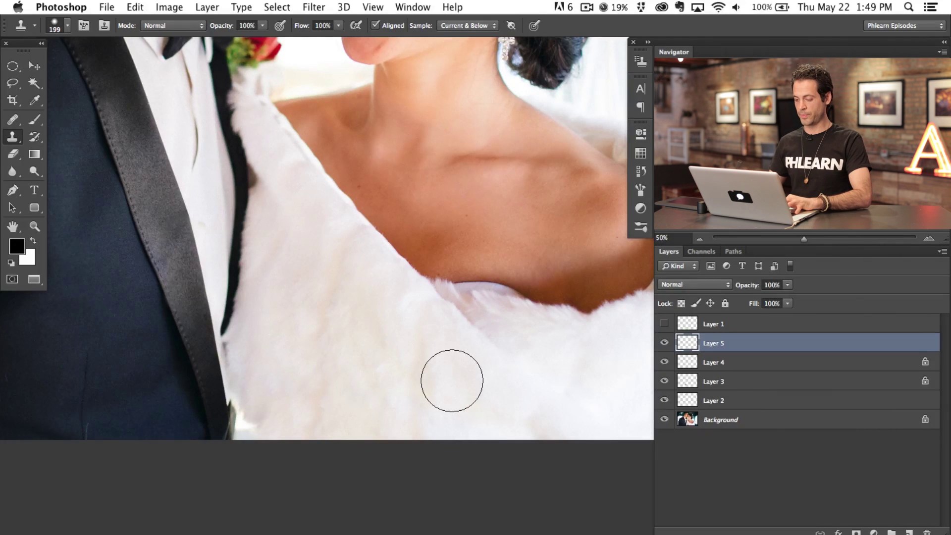
Add a new layer above Layer 5 for the dress edge showing above the fur, and undo the test clone of skin there.
{"action": "left_click_drag", "start_coordinate": [488, 311], "coordinate": [378, 289]}
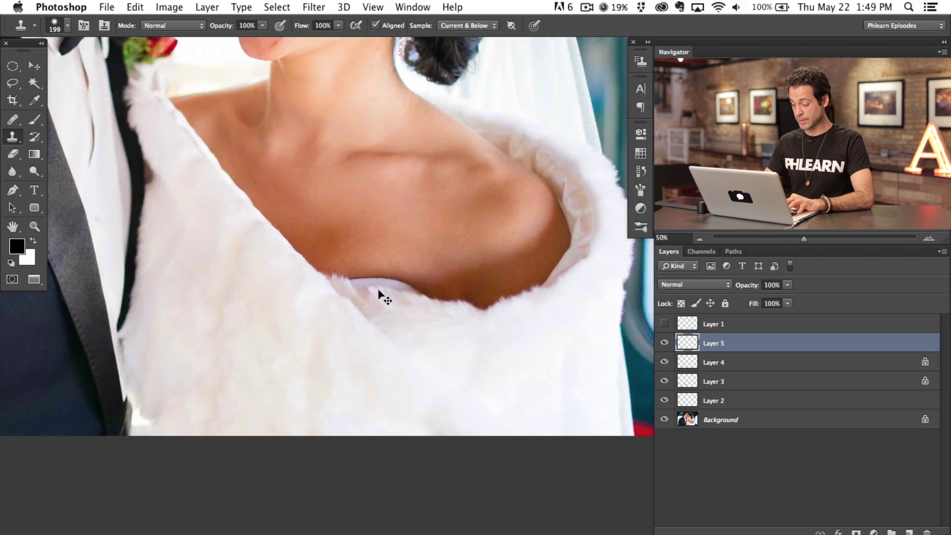
{"action": "key", "text": "super+plus"}
{"action": "key", "text": "super+plus"}
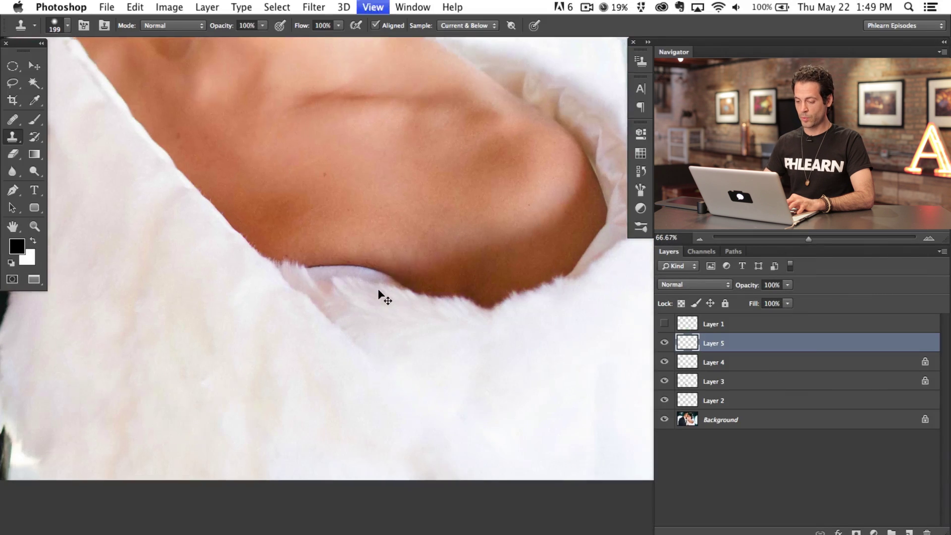
{"action": "left_click_drag", "start_coordinate": [347, 287], "coordinate": [391, 324]}
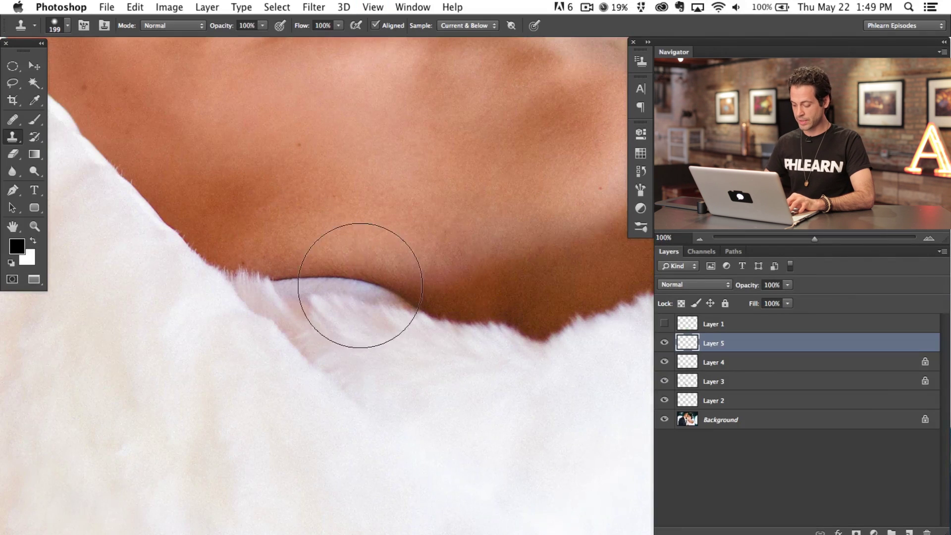
{"action": "key", "text": "super+shift+alt+n"}
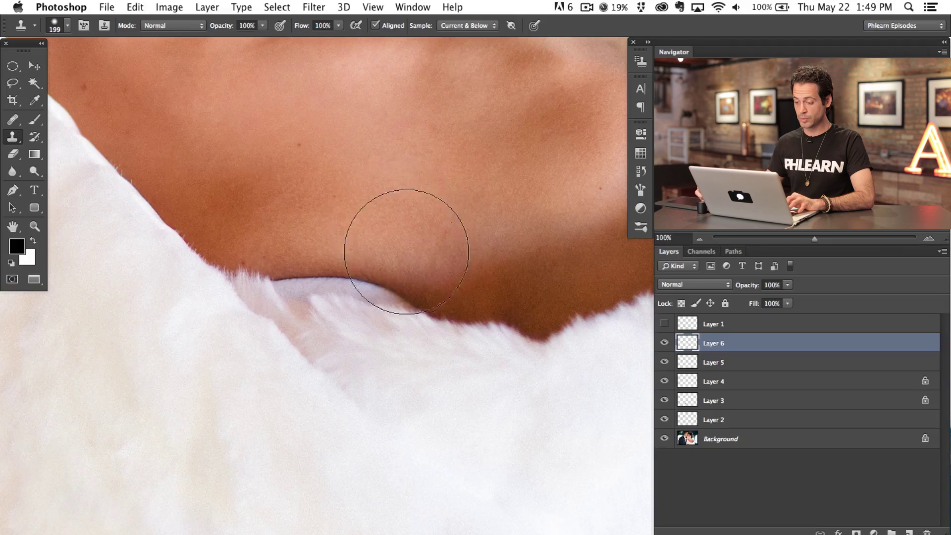
{"action": "key", "text": "super+minus"}
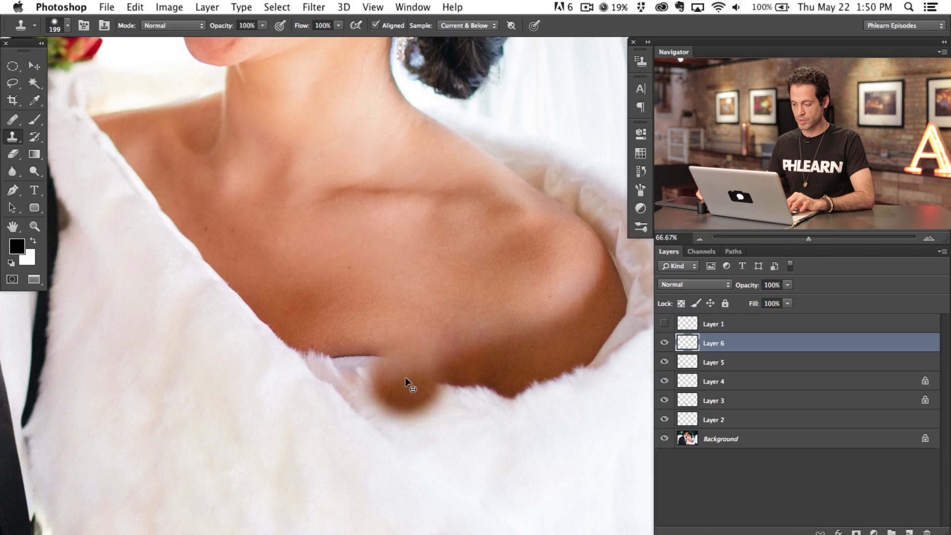
{"action": "key", "text": "super+z"}
Clone chest skin over the exposed dress edge above the fur with a brush size of 343 and 30% flow.
{"action": "mouse_move", "coordinate": [430, 364]}
{"action": "left_mouse_down"}
{"action": "mouse_move", "coordinate": [334, 368]}
{"action": "mouse_move", "coordinate": [318, 352]}
{"action": "mouse_move", "coordinate": [418, 346]}
{"action": "mouse_move", "coordinate": [365, 342]}
{"action": "mouse_move", "coordinate": [397, 335]}
{"action": "mouse_move", "coordinate": [323, 337]}
{"action": "mouse_move", "coordinate": [441, 329]}
{"action": "mouse_move", "coordinate": [322, 308]}
{"action": "mouse_move", "coordinate": [317, 324]}
{"action": "mouse_move", "coordinate": [344, 296]}
{"action": "mouse_move", "coordinate": [393, 313]}
{"action": "left_mouse_up"}
{"action": "key", "text": "shift+3"}
{"action": "left_click", "coordinate": [348, 314], "text": "alt"}
{"action": "left_click", "coordinate": [297, 294], "text": "alt"}
{"action": "mouse_move", "coordinate": [332, 323]}
{"action": "left_mouse_down"}
{"action": "mouse_move", "coordinate": [349, 316]}
{"action": "mouse_move", "coordinate": [349, 304]}
{"action": "left_mouse_up"}
{"action": "mouse_move", "coordinate": [330, 349]}
{"action": "left_mouse_down"}
{"action": "mouse_move", "coordinate": [306, 335]}
{"action": "mouse_move", "coordinate": [305, 345]}
{"action": "left_mouse_up"}
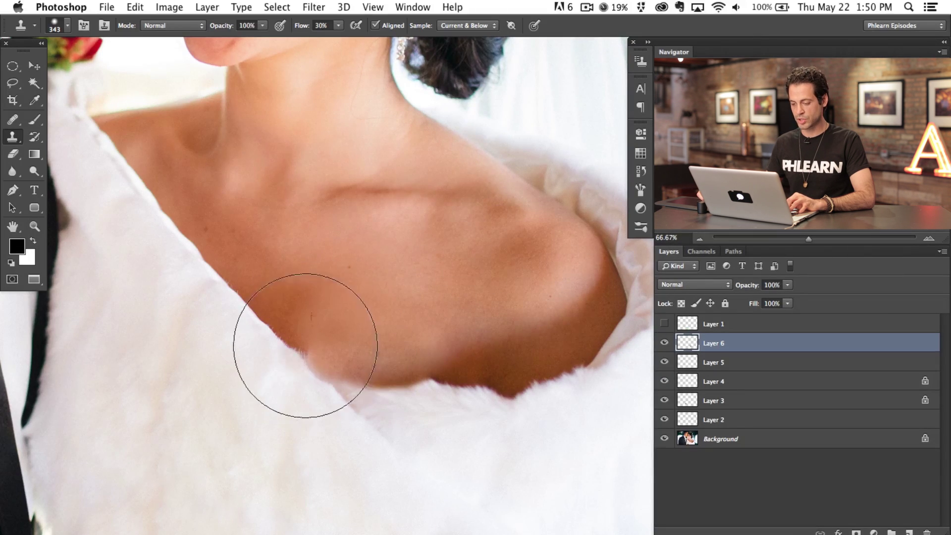
Compare the chest with Layer 6 off and on several times to judge the cloned skin over the dress edge.
{"action": "left_click", "coordinate": [664, 342]}
{"action": "left_click", "coordinate": [665, 342]}
{"action": "left_click", "coordinate": [664, 342]}
{"action": "left_click", "coordinate": [664, 342]}
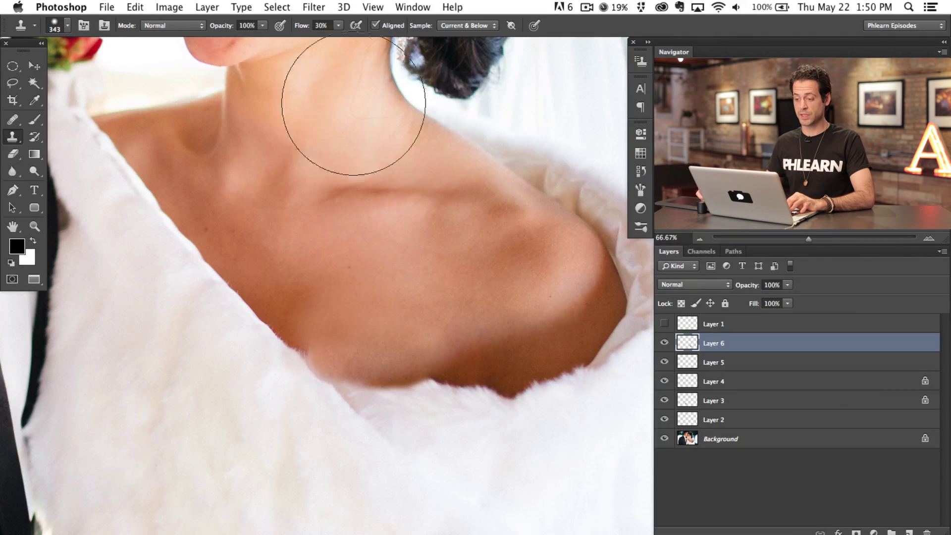
{"action": "left_click", "coordinate": [664, 342]}
{"action": "left_click", "coordinate": [665, 342]}
{"action": "left_click", "coordinate": [665, 342]}
{"action": "left_click", "coordinate": [664, 342]}
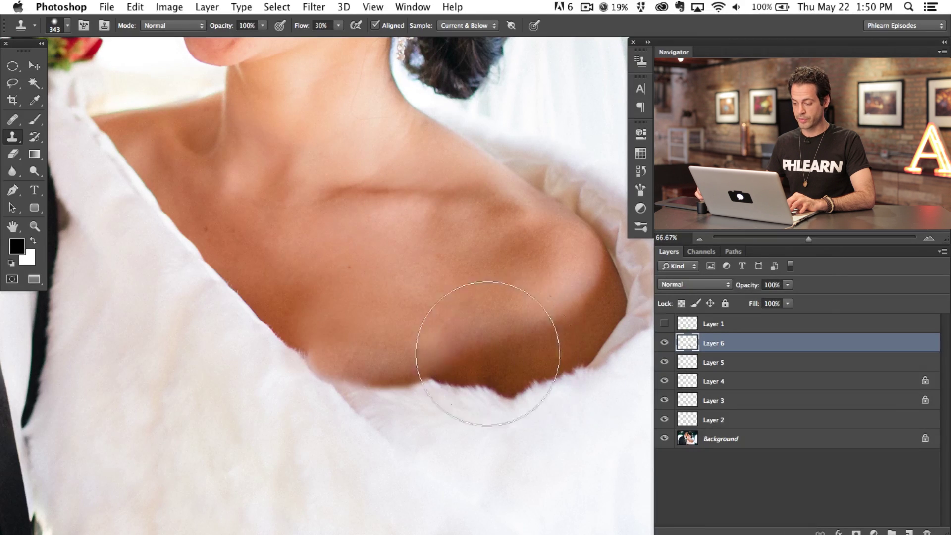
Try cloning darker skin from beside the fur over the patch's outer edge, and undo the strokes.
{"action": "left_click", "coordinate": [280, 305], "text": "alt"}
{"action": "mouse_move", "coordinate": [304, 331]}
{"action": "left_mouse_down"}
{"action": "mouse_move", "coordinate": [319, 340]}
{"action": "mouse_move", "coordinate": [312, 331]}
{"action": "mouse_move", "coordinate": [303, 356]}
{"action": "mouse_move", "coordinate": [306, 322]}
{"action": "mouse_move", "coordinate": [310, 343]}
{"action": "left_mouse_up"}
{"action": "key", "text": "super+z"}
{"action": "left_click", "coordinate": [299, 301], "text": "alt"}
{"action": "key", "text": "super+z"}
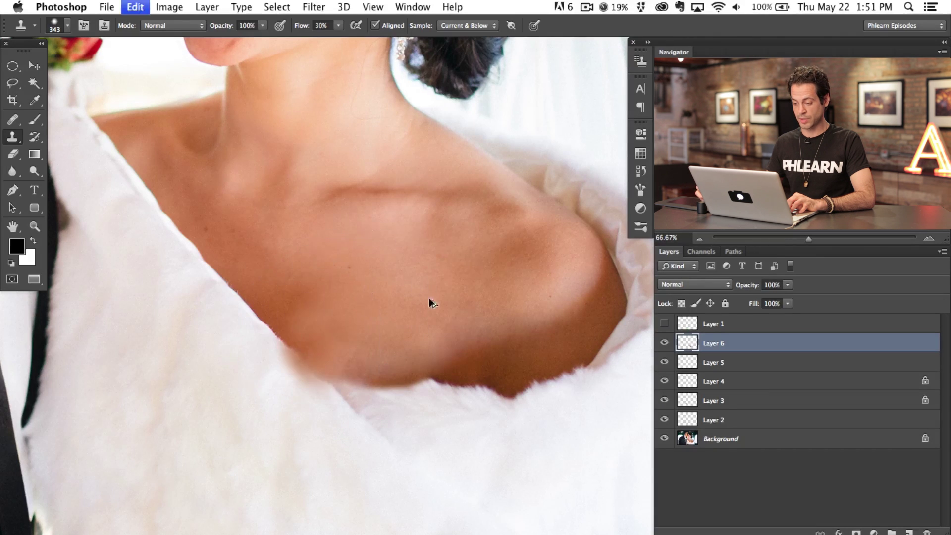
Check the cloned skin's tone against the original once more by switching Layer 6 off and on.
{"action": "left_click", "coordinate": [664, 343]}
{"action": "left_click", "coordinate": [664, 342]}
{"action": "left_click", "coordinate": [664, 342]}
{"action": "left_click", "coordinate": [664, 343]}
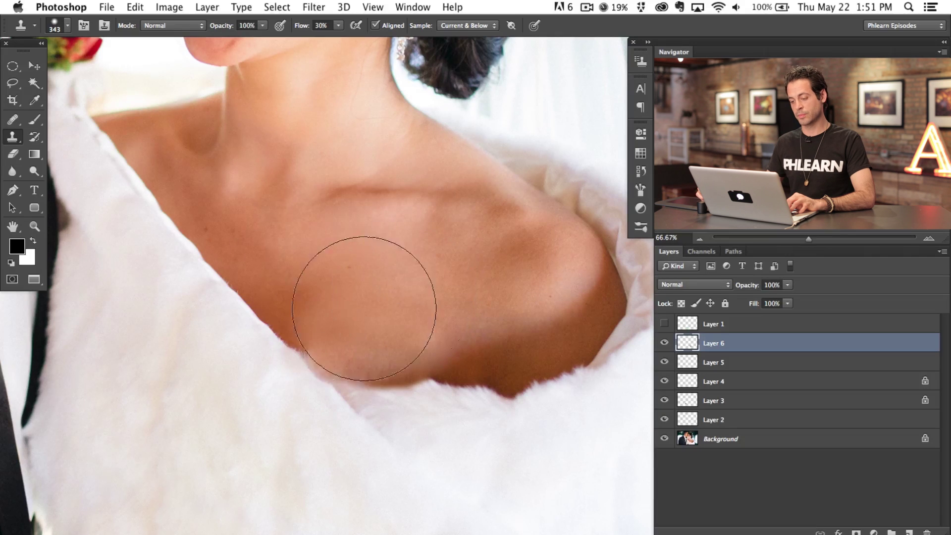
Clone more skin over the lower chest patch, and compare it up close with Layer 6 off and on.
{"action": "mouse_move", "coordinate": [329, 325]}
{"action": "left_mouse_down"}
{"action": "mouse_move", "coordinate": [357, 290]}
{"action": "mouse_move", "coordinate": [320, 311]}
{"action": "mouse_move", "coordinate": [306, 290]}
{"action": "mouse_move", "coordinate": [311, 315]}
{"action": "mouse_move", "coordinate": [287, 291]}
{"action": "mouse_move", "coordinate": [323, 314]}
{"action": "mouse_move", "coordinate": [390, 331]}
{"action": "left_mouse_up"}
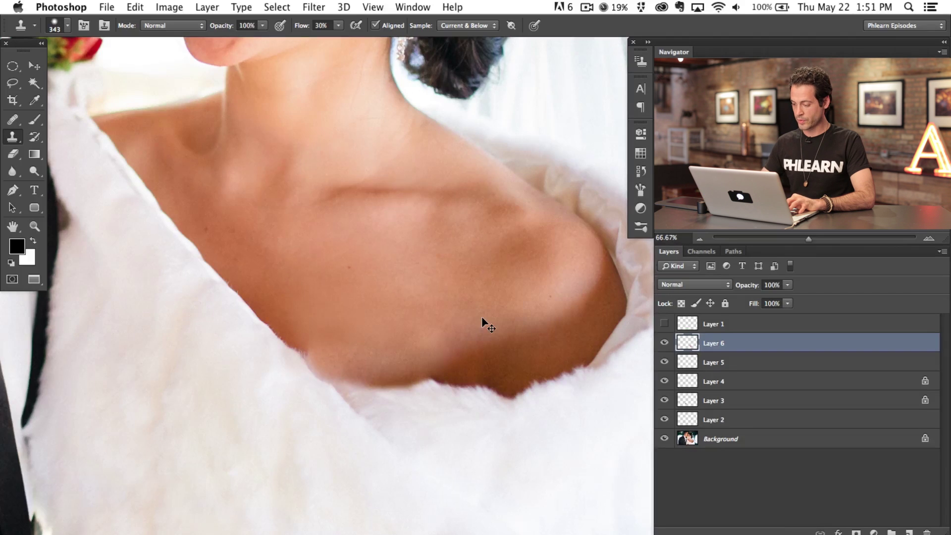
{"action": "key", "text": "super+equal"}
{"action": "left_click_drag", "start_coordinate": [449, 396], "coordinate": [495, 325]}
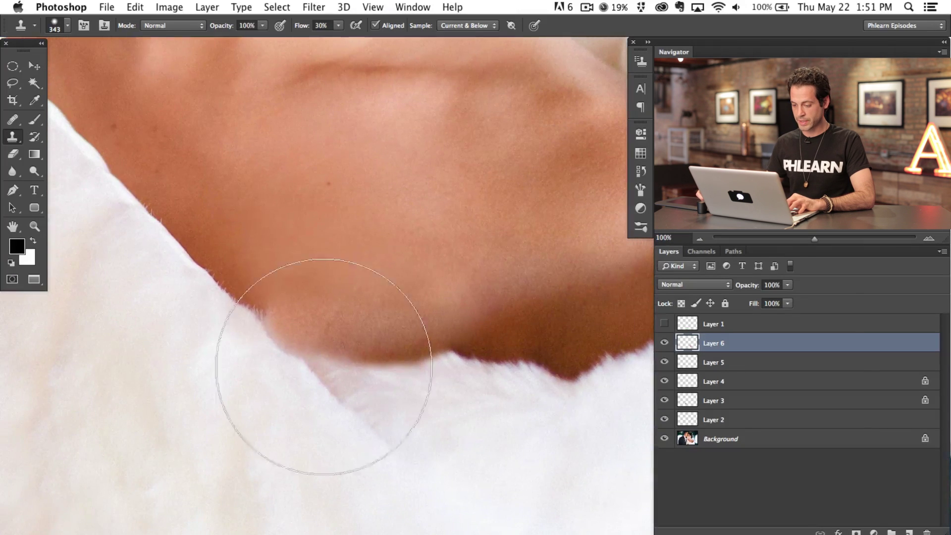
{"action": "left_click", "coordinate": [663, 343]}
{"action": "left_click", "coordinate": [663, 343]}
{"action": "left_click", "coordinate": [663, 343]}
{"action": "left_click", "coordinate": [663, 343]}
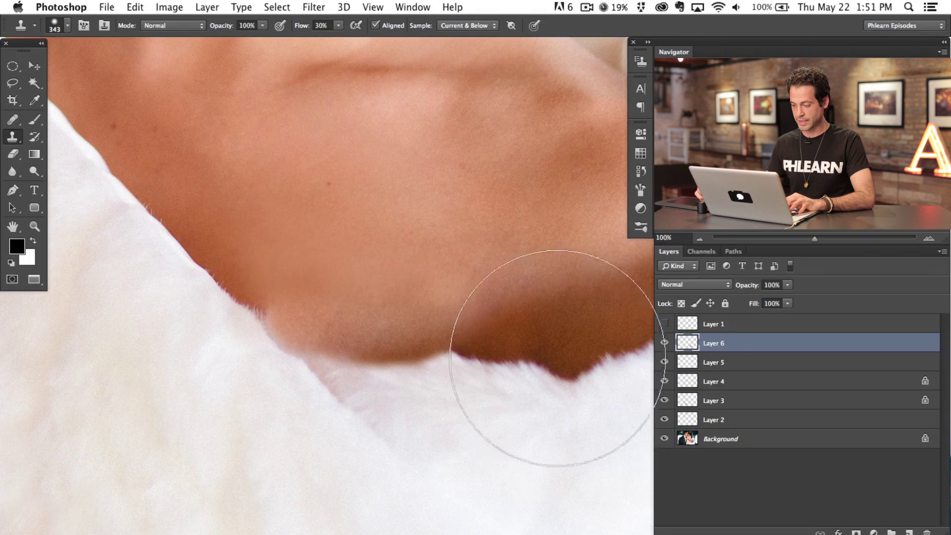
Add a layer mask to Layer 6 and set up a black brush in Normal mode at size 56.
{"action": "left_click", "coordinate": [856, 533]}
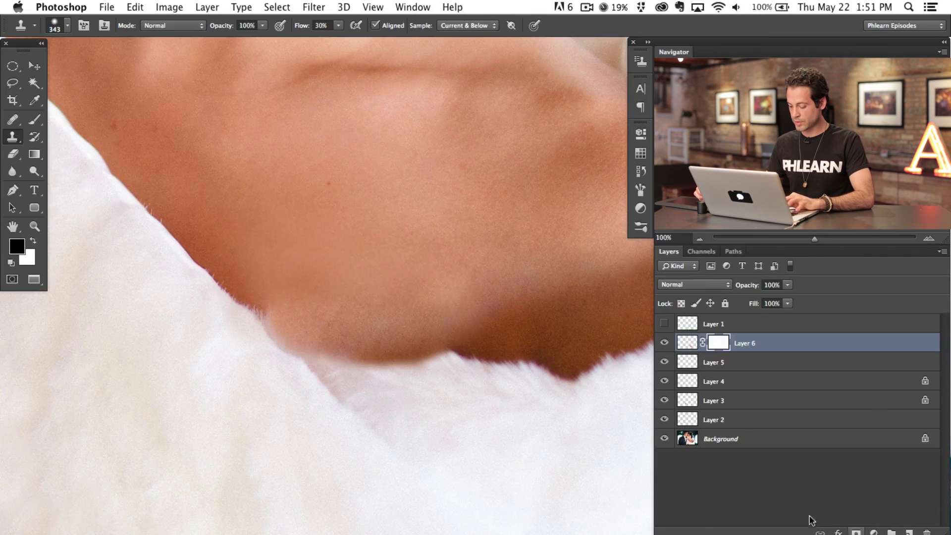
{"action": "key", "text": "b"}
{"action": "left_click_drag", "start_coordinate": [388, 371], "coordinate": [374, 377]}
{"action": "key", "text": "x"}
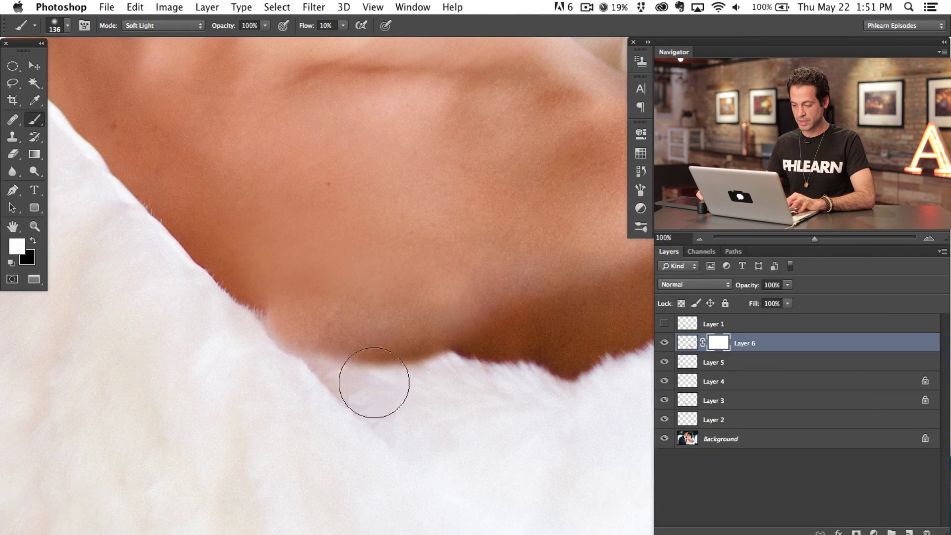
{"action": "key", "text": "x"}
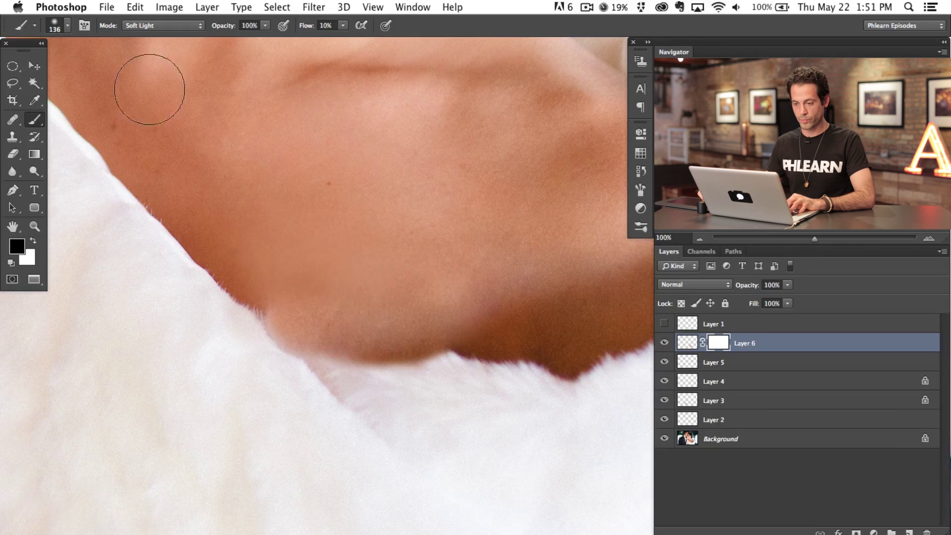
{"action": "left_click", "coordinate": [161, 25]}
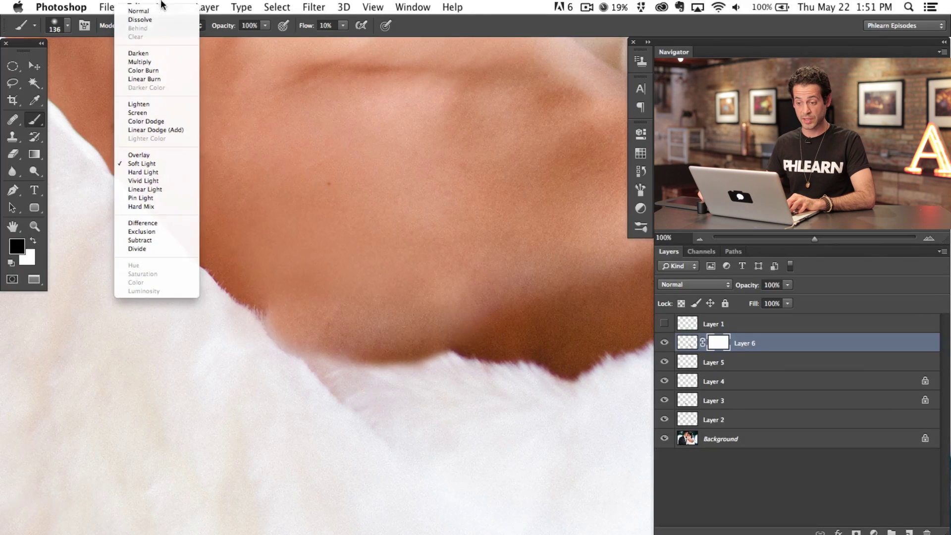
{"action": "left_click", "coordinate": [161, 10]}
{"action": "left_click_drag", "start_coordinate": [404, 374], "coordinate": [383, 373]}
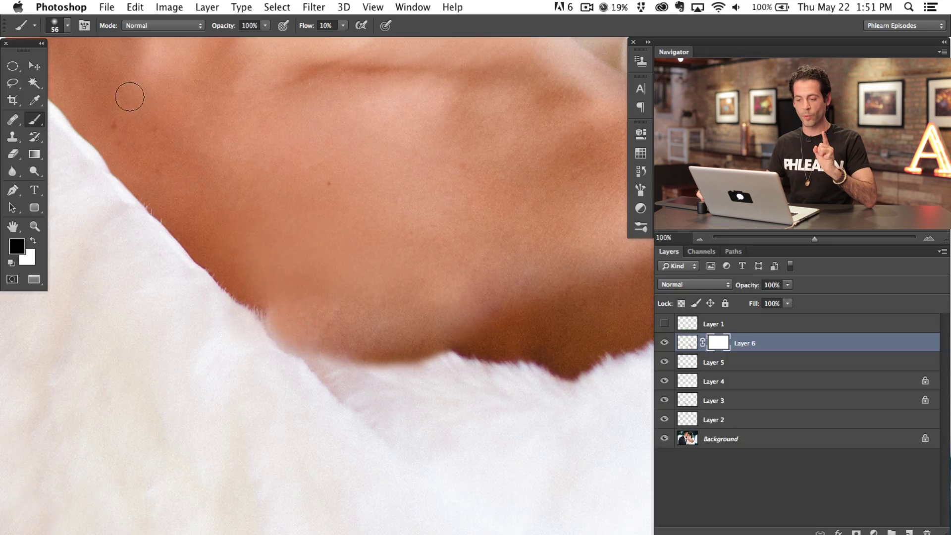
Paint on Layer 6's mask with 60% flow along the fur's upper edge to restore the fur over the cloned skin.
{"action": "left_click_drag", "start_coordinate": [425, 339], "coordinate": [442, 378]}
{"action": "mouse_move", "coordinate": [416, 348]}
{"action": "left_mouse_down"}
{"action": "mouse_move", "coordinate": [446, 363]}
{"action": "mouse_move", "coordinate": [369, 327]}
{"action": "mouse_move", "coordinate": [366, 342]}
{"action": "mouse_move", "coordinate": [347, 338]}
{"action": "mouse_move", "coordinate": [366, 375]}
{"action": "mouse_move", "coordinate": [286, 331]}
{"action": "mouse_move", "coordinate": [286, 351]}
{"action": "left_mouse_up"}
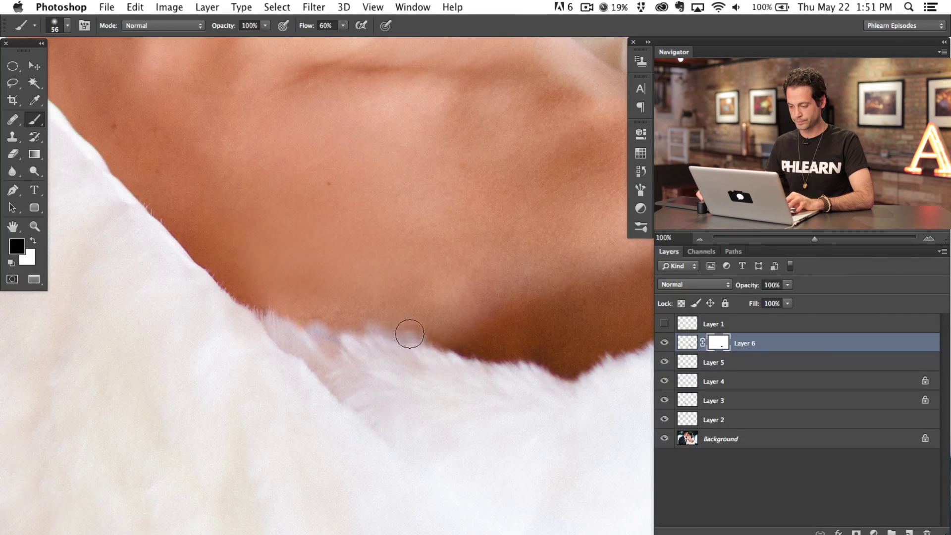
{"action": "key", "text": "x"}
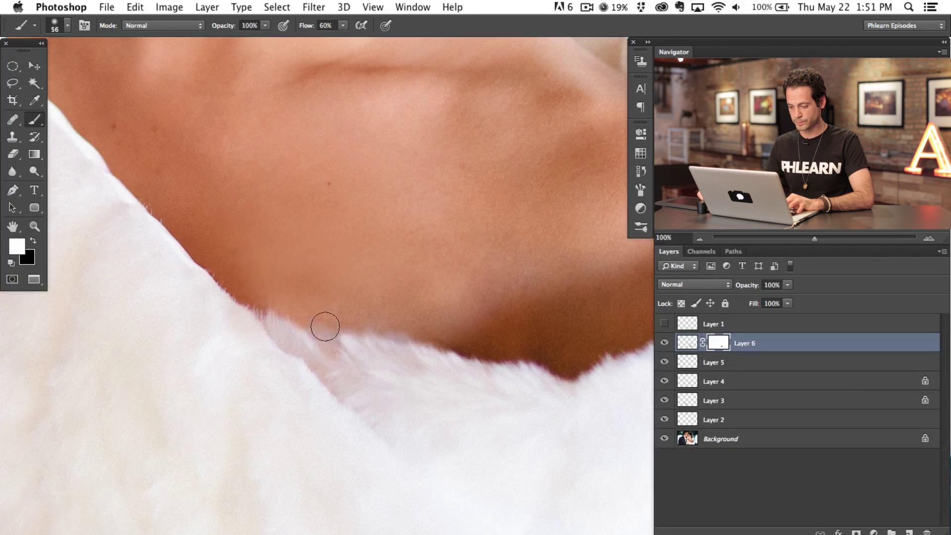
{"action": "key", "text": "x"}
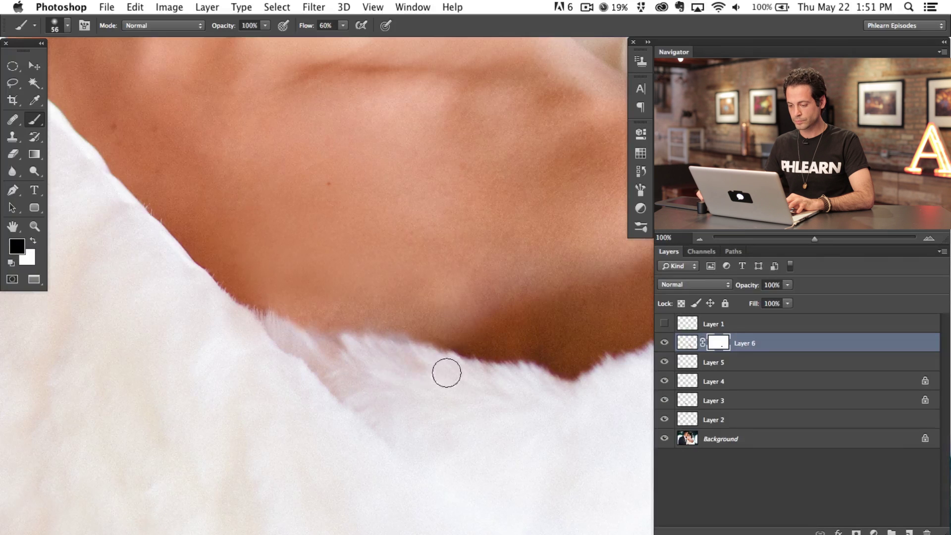
Compare the chest and fur edge at 50% zoom with Layer 6 off and on several times.
{"action": "key", "text": "super+minus"}
{"action": "key", "text": "super+minus"}
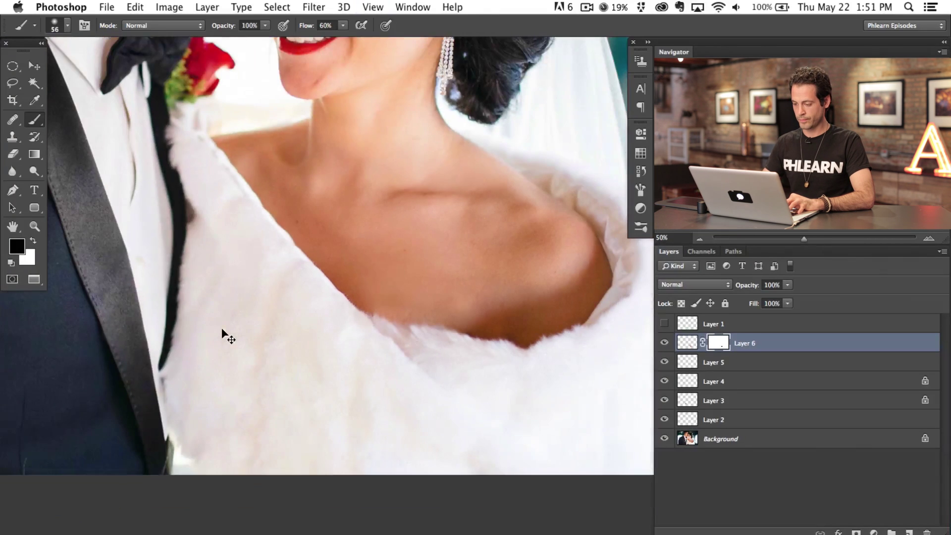
{"action": "left_click_drag", "start_coordinate": [493, 387], "coordinate": [465, 436]}
{"action": "left_click", "coordinate": [665, 342]}
{"action": "left_click", "coordinate": [665, 343]}
{"action": "left_click", "coordinate": [665, 342]}
{"action": "left_click", "coordinate": [664, 343]}
{"action": "left_click", "coordinate": [665, 343]}
{"action": "left_click", "coordinate": [665, 343]}
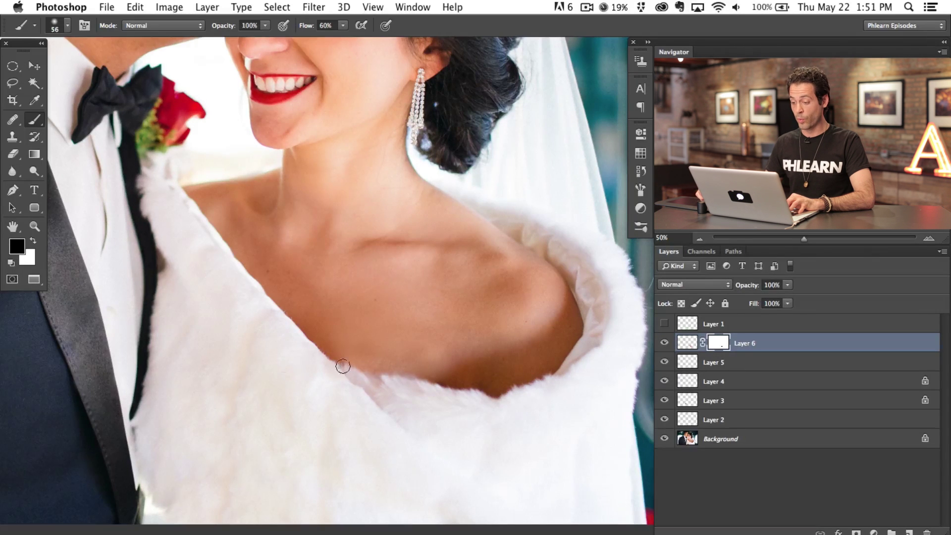
{"action": "left_click", "coordinate": [665, 343]}
{"action": "left_click", "coordinate": [664, 343]}
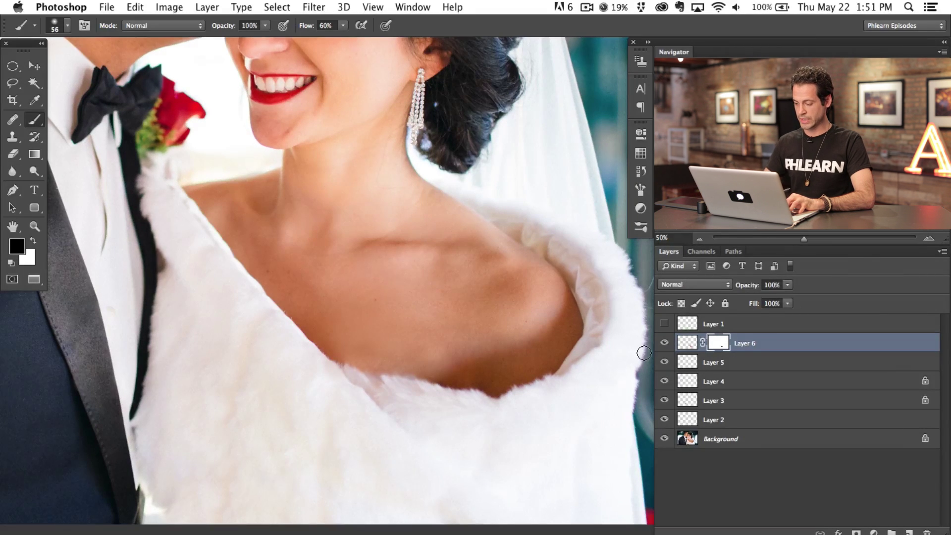
On a new layer, clone shadowed skin along the chest just above the fur with brush size 146 and 30% flow.
{"action": "key", "text": "super+shift+alt+n"}
{"action": "key", "text": "s"}
{"action": "left_click_drag", "start_coordinate": [497, 372], "coordinate": [456, 372]}
{"action": "left_click_drag", "start_coordinate": [475, 409], "coordinate": [440, 77]}
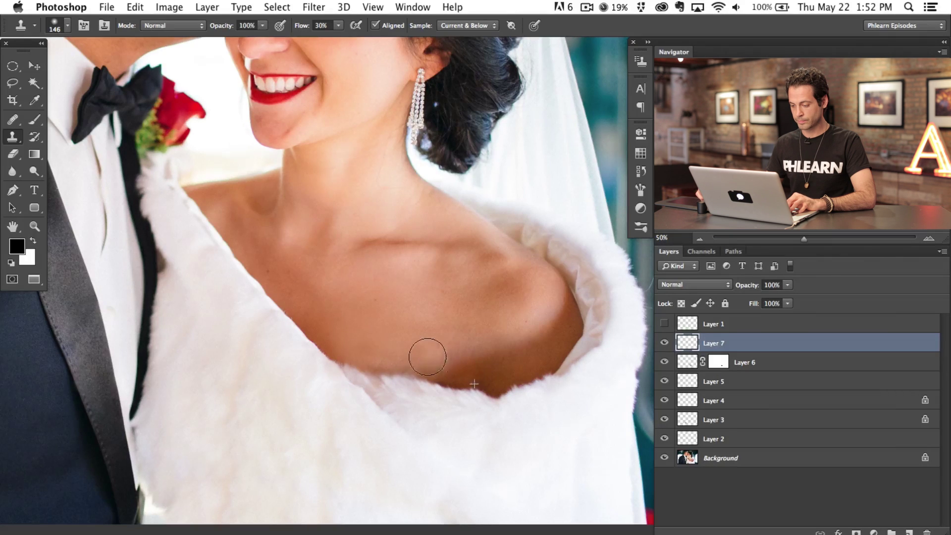
Compare the chest with Layer 7 off and on, and with Layers 5 to 7 off and on together.
{"action": "left_click", "coordinate": [664, 343]}
{"action": "left_click", "coordinate": [663, 343]}
{"action": "left_click", "coordinate": [663, 343]}
{"action": "left_click", "coordinate": [663, 343]}
{"action": "left_click_drag", "start_coordinate": [403, 419], "coordinate": [443, 425]}
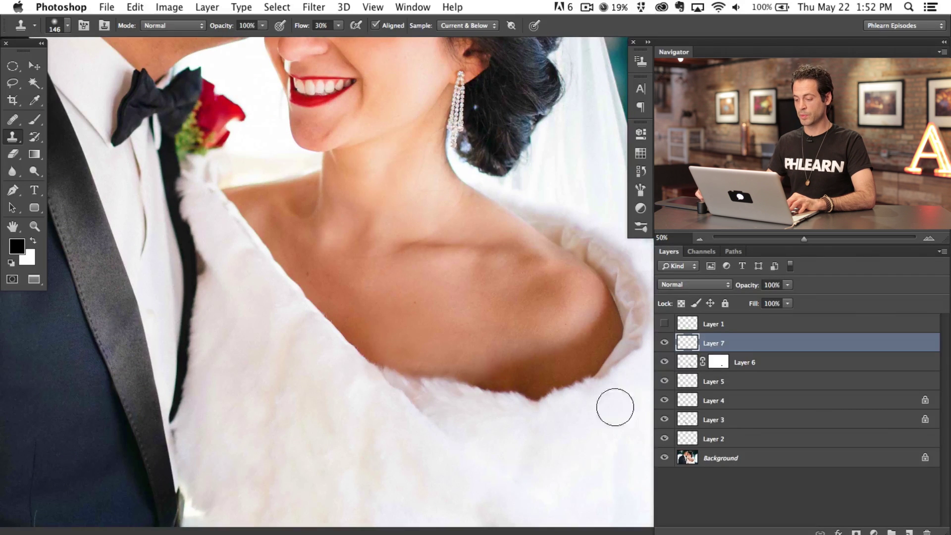
{"action": "key", "text": "super+minus"}
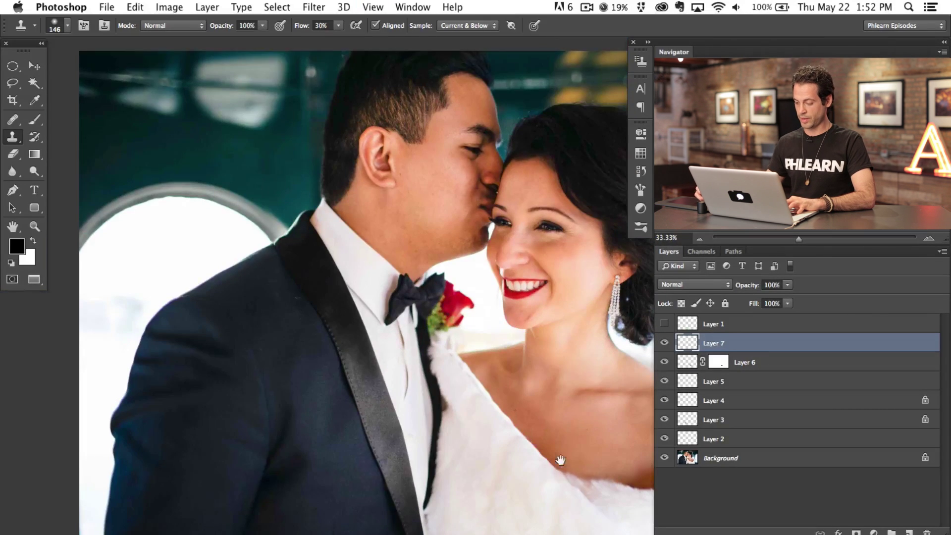
{"action": "left_click", "coordinate": [666, 379]}
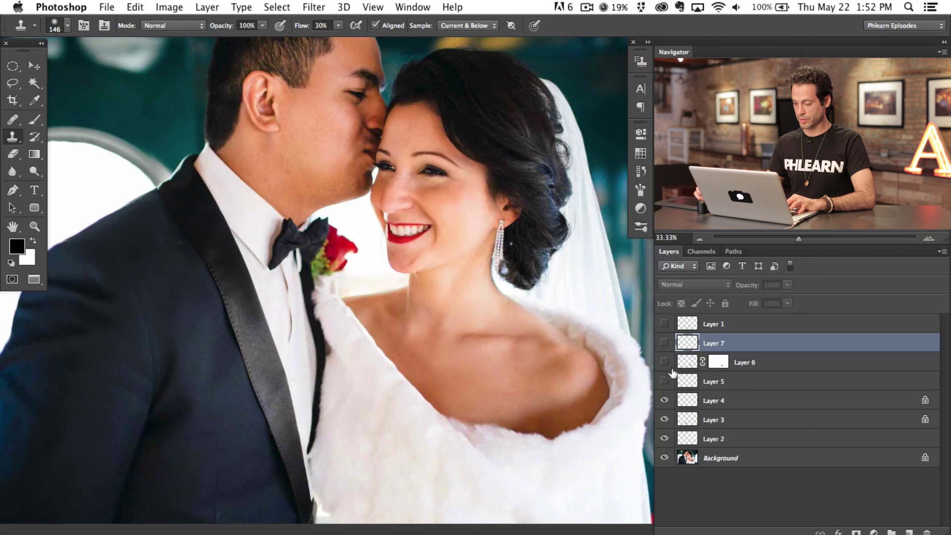
{"action": "left_click", "coordinate": [664, 342]}
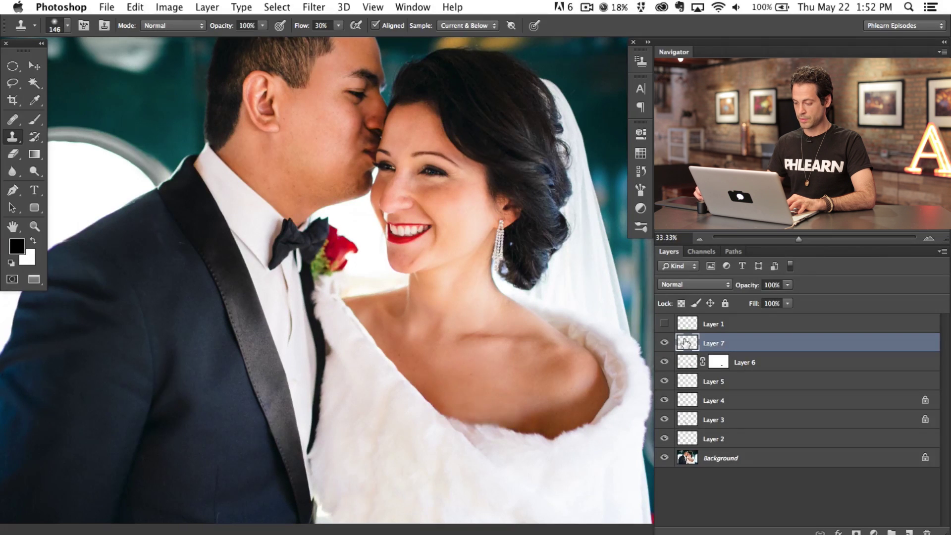
On a new layer, clone dark hair over the small bright spot beside the earring with brush size 57.
{"action": "key", "text": "super+plus"}
{"action": "key", "text": "super+plus"}
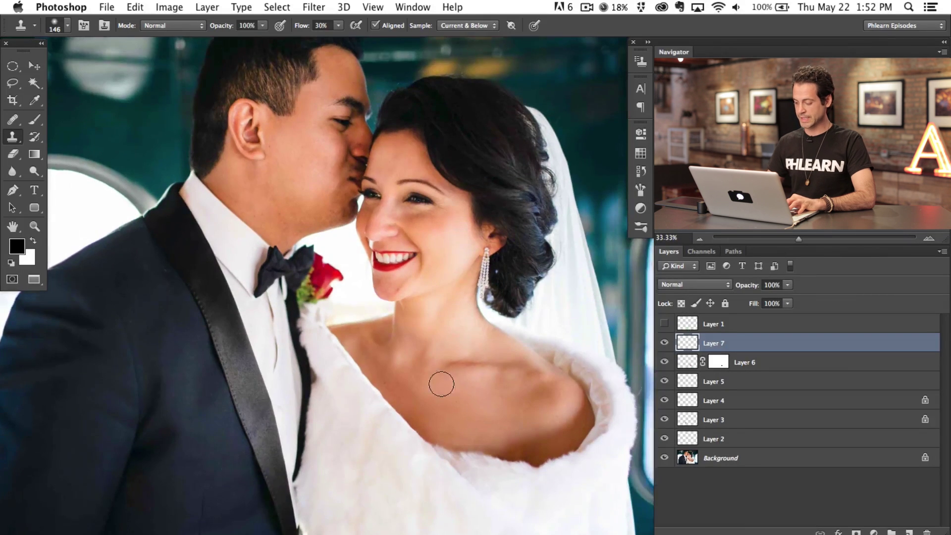
{"action": "key", "text": "super+plus"}
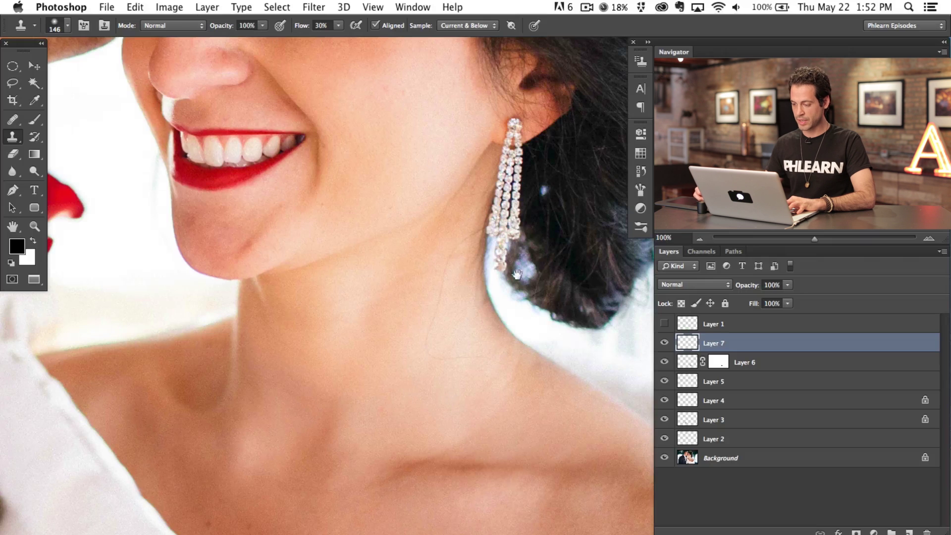
{"action": "left_click_drag", "start_coordinate": [517, 274], "coordinate": [372, 362]}
{"action": "key", "text": "super+plus"}
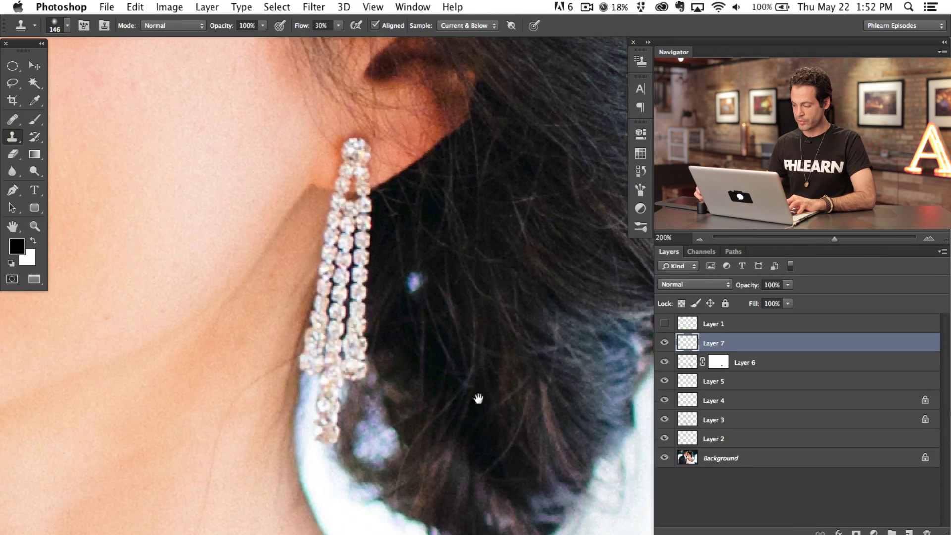
{"action": "key", "text": "super+shift+alt+n"}
{"action": "mouse_move", "coordinate": [444, 305]}
{"action": "left_mouse_down"}
{"action": "mouse_move", "coordinate": [390, 312]}
{"action": "mouse_move", "coordinate": [413, 288]}
{"action": "left_mouse_up"}
{"action": "left_click", "coordinate": [454, 319], "text": "alt"}
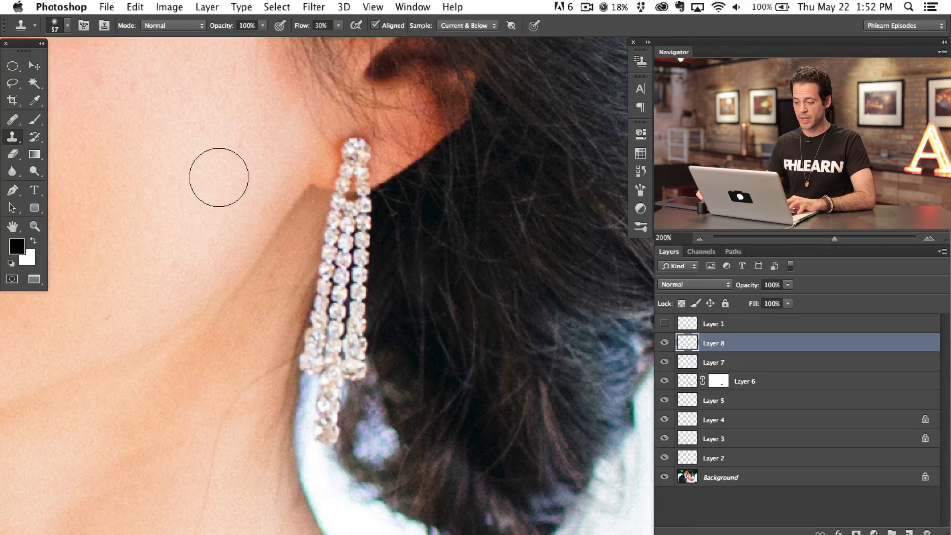
Shape the clone brush into a narrow upright ellipse at size 46 and clone hair over the bright patch below the earring.
{"action": "right_click", "coordinate": [235, 186]}
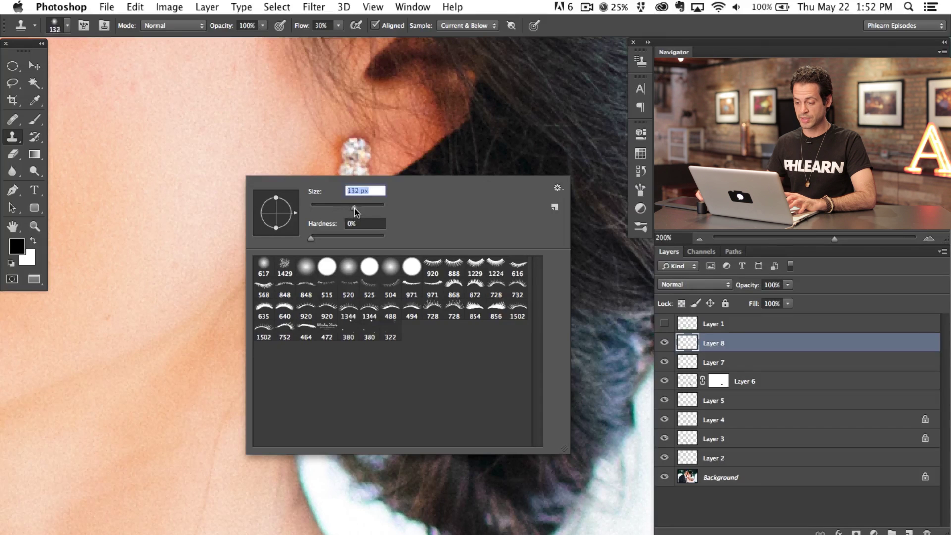
{"action": "left_click_drag", "start_coordinate": [331, 234], "coordinate": [341, 237]}
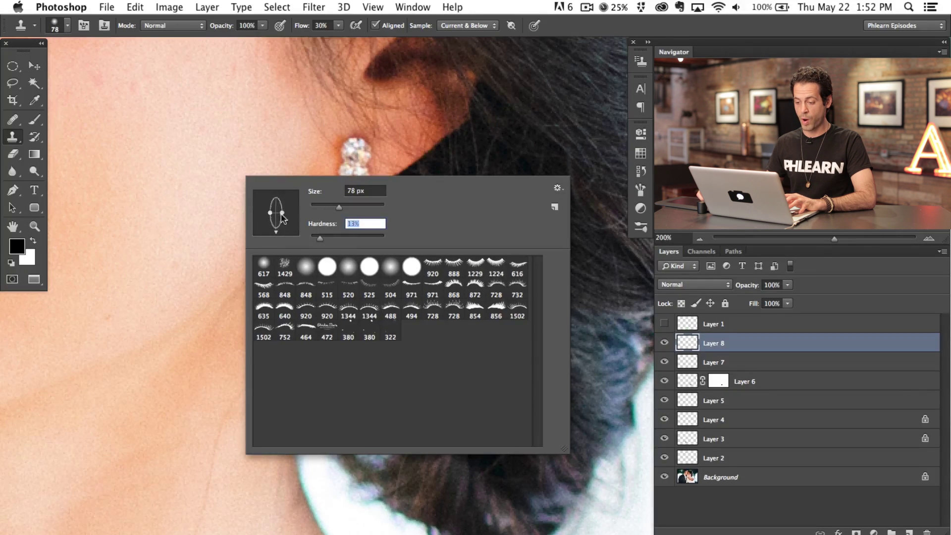
{"action": "key", "text": "Return"}
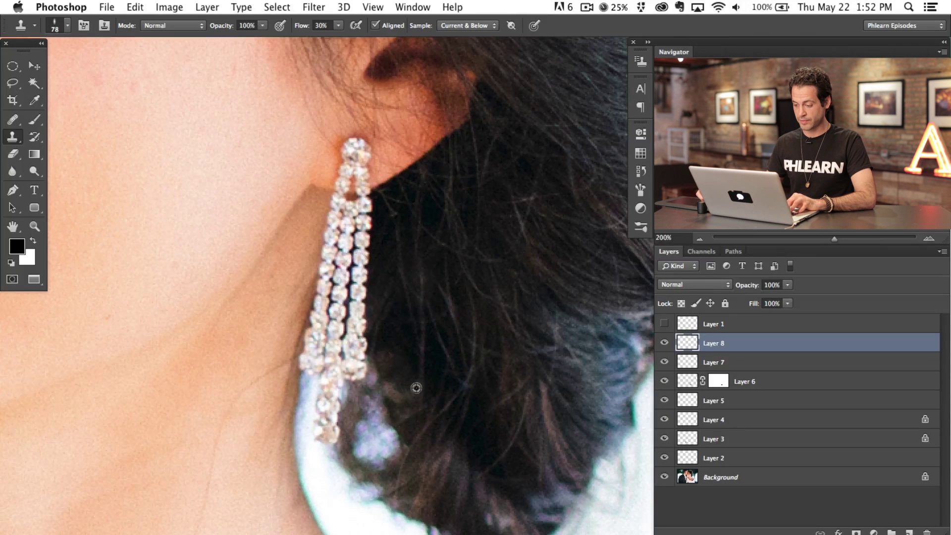
{"action": "left_click_drag", "start_coordinate": [382, 388], "coordinate": [352, 397]}
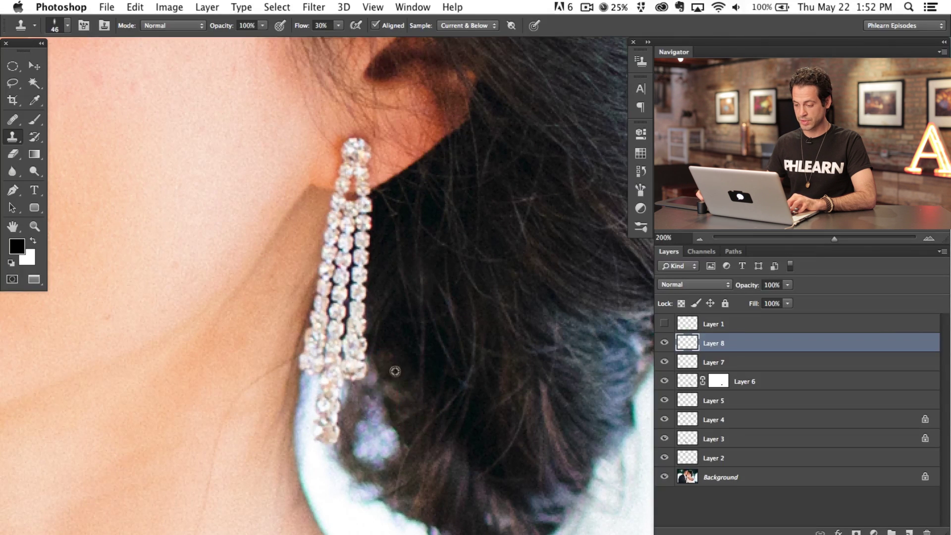
{"action": "mouse_move", "coordinate": [379, 443]}
{"action": "left_mouse_down"}
{"action": "mouse_move", "coordinate": [386, 464]}
{"action": "mouse_move", "coordinate": [377, 400]}
{"action": "mouse_move", "coordinate": [387, 452]}
{"action": "mouse_move", "coordinate": [385, 401]}
{"action": "left_mouse_up"}
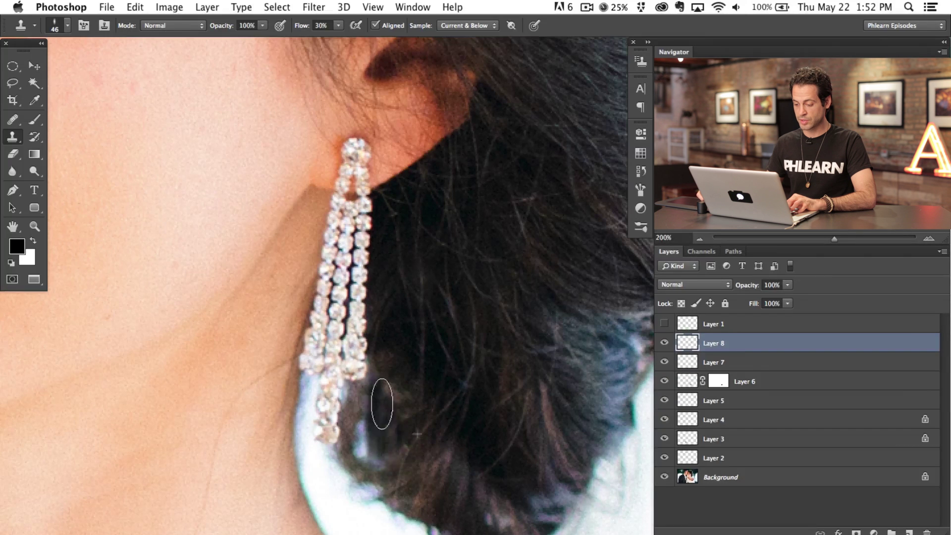
Tilt the elliptical brush tip and clone hair over the rest of the bright patch behind the earring's lower end.
{"action": "right_click", "coordinate": [395, 348]}
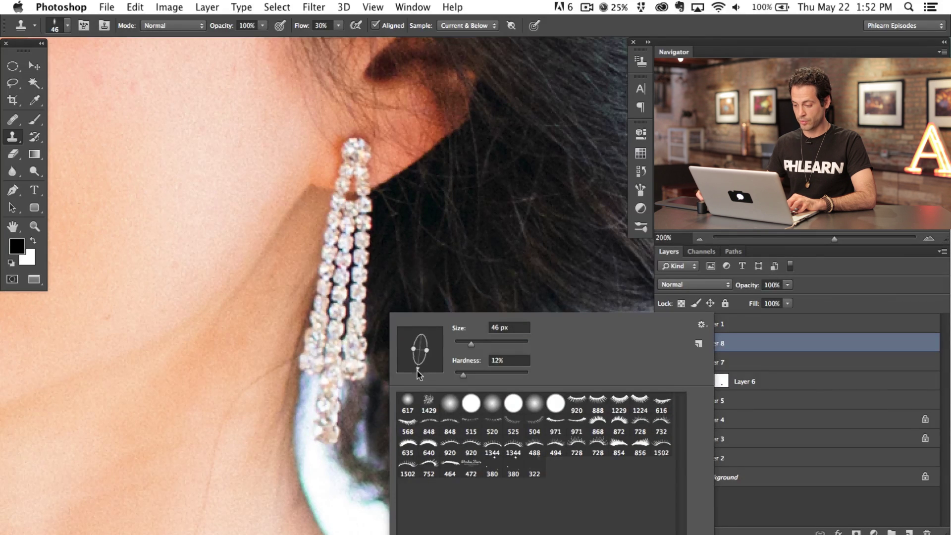
{"action": "key", "text": "Return"}
{"action": "mouse_move", "coordinate": [398, 466]}
{"action": "left_mouse_down"}
{"action": "mouse_move", "coordinate": [399, 429]}
{"action": "mouse_move", "coordinate": [387, 452]}
{"action": "mouse_move", "coordinate": [396, 461]}
{"action": "mouse_move", "coordinate": [378, 453]}
{"action": "mouse_move", "coordinate": [384, 410]}
{"action": "mouse_move", "coordinate": [371, 421]}
{"action": "mouse_move", "coordinate": [379, 386]}
{"action": "mouse_move", "coordinate": [366, 448]}
{"action": "mouse_move", "coordinate": [372, 387]}
{"action": "mouse_move", "coordinate": [368, 420]}
{"action": "mouse_move", "coordinate": [385, 403]}
{"action": "mouse_move", "coordinate": [357, 449]}
{"action": "mouse_move", "coordinate": [377, 441]}
{"action": "left_mouse_up"}
{"action": "mouse_move", "coordinate": [378, 385]}
{"action": "left_mouse_down"}
{"action": "mouse_move", "coordinate": [410, 407]}
{"action": "mouse_move", "coordinate": [395, 370]}
{"action": "mouse_move", "coordinate": [380, 395]}
{"action": "mouse_move", "coordinate": [405, 362]}
{"action": "mouse_move", "coordinate": [386, 387]}
{"action": "mouse_move", "coordinate": [386, 348]}
{"action": "left_mouse_up"}
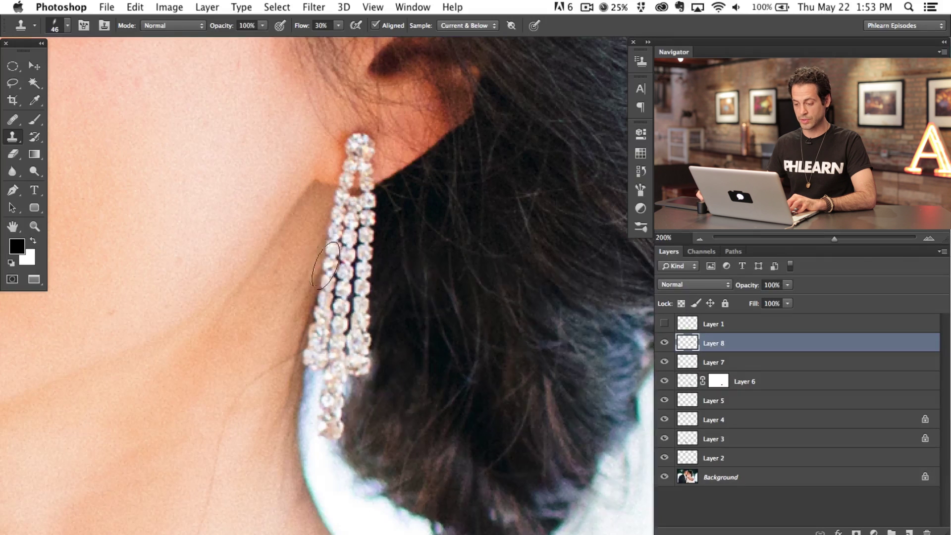
Try cloning over the neck with a speckled texture brush resized to 186, and undo the strokes.
{"action": "right_click", "coordinate": [326, 265]}
{"action": "left_click", "coordinate": [367, 353]}
{"action": "key", "text": "Return"}
{"action": "mouse_move", "coordinate": [240, 339]}
{"action": "left_mouse_down"}
{"action": "mouse_move", "coordinate": [218, 361]}
{"action": "mouse_move", "coordinate": [223, 342]}
{"action": "left_mouse_up"}
{"action": "key", "text": "super+z"}
{"action": "left_click_drag", "start_coordinate": [390, 397], "coordinate": [312, 387]}
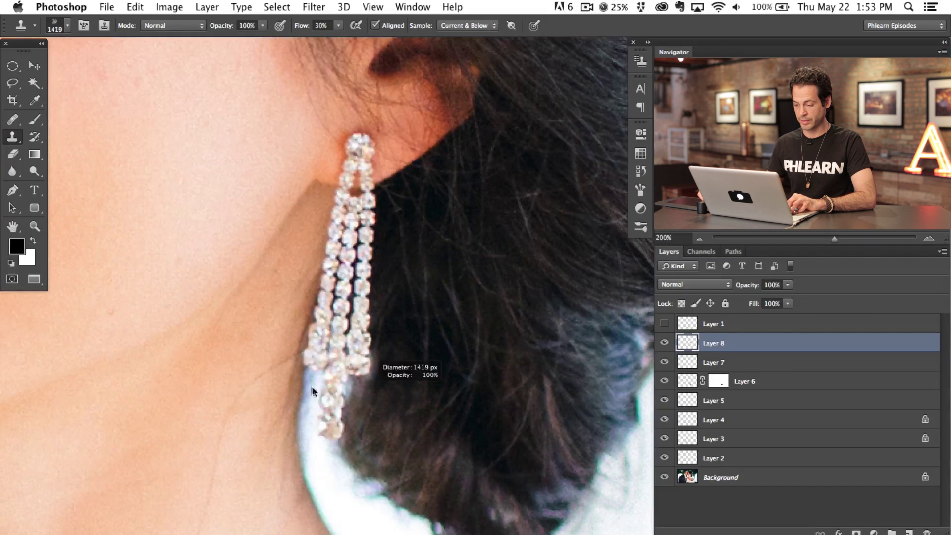
{"action": "mouse_move", "coordinate": [108, 382]}
{"action": "left_mouse_down"}
{"action": "mouse_move", "coordinate": [243, 353]}
{"action": "mouse_move", "coordinate": [260, 366]}
{"action": "mouse_move", "coordinate": [281, 302]}
{"action": "left_mouse_up"}
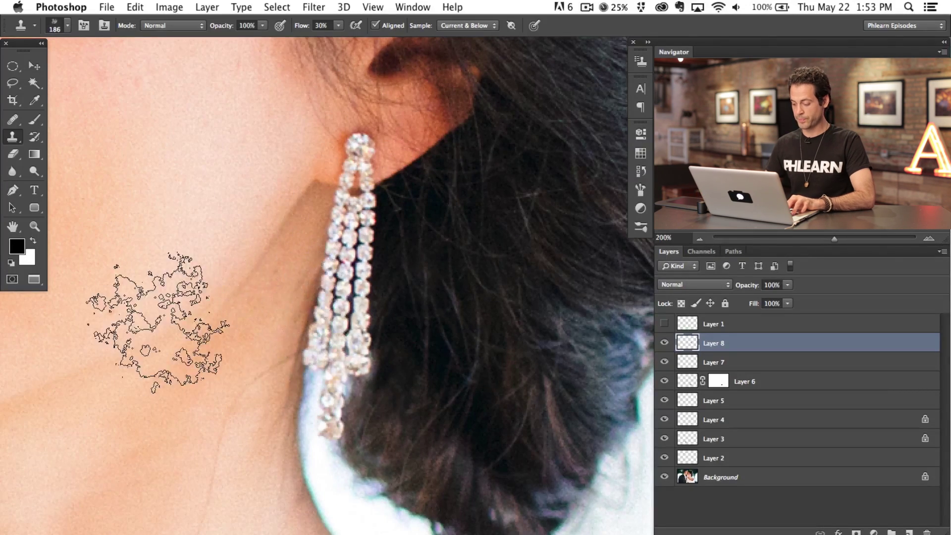
{"action": "left_click", "coordinate": [446, 331], "text": "alt"}
{"action": "mouse_move", "coordinate": [149, 354]}
{"action": "left_mouse_down"}
{"action": "mouse_move", "coordinate": [183, 183]}
{"action": "mouse_move", "coordinate": [208, 302]}
{"action": "mouse_move", "coordinate": [126, 471]}
{"action": "mouse_move", "coordinate": [176, 466]}
{"action": "left_mouse_up"}
{"action": "key", "text": "super+z"}
Group Layers 2 through 8 together.
{"action": "key", "text": "super+minus"}
{"action": "key", "text": "super+minus"}
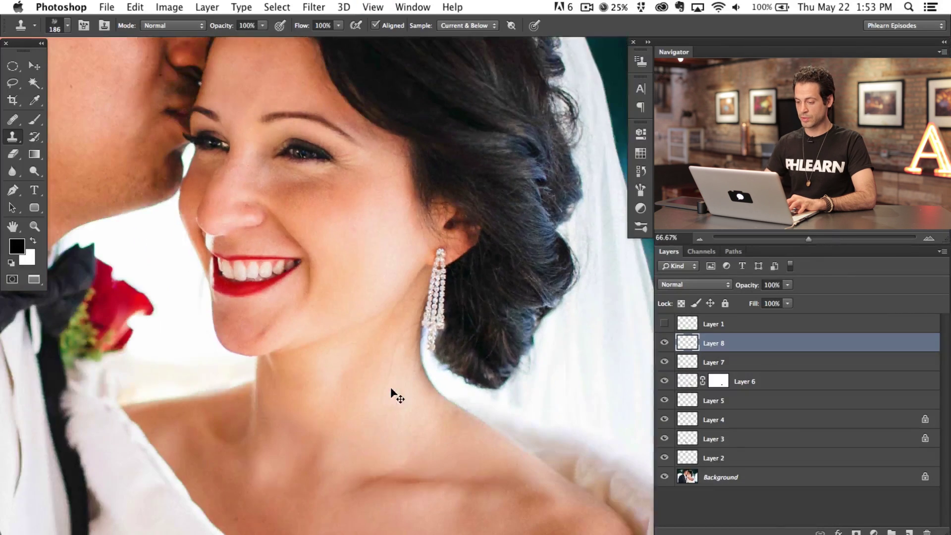
{"action": "key", "text": "super+minus"}
{"action": "key", "text": "super+minus"}
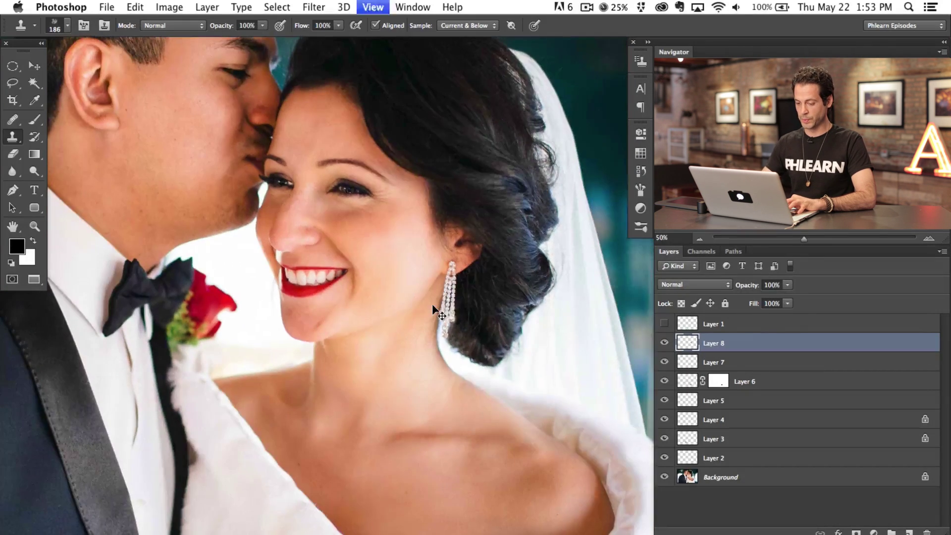
{"action": "scroll", "coordinate": [432, 305], "scroll_direction": "right", "scroll_amount": 5}
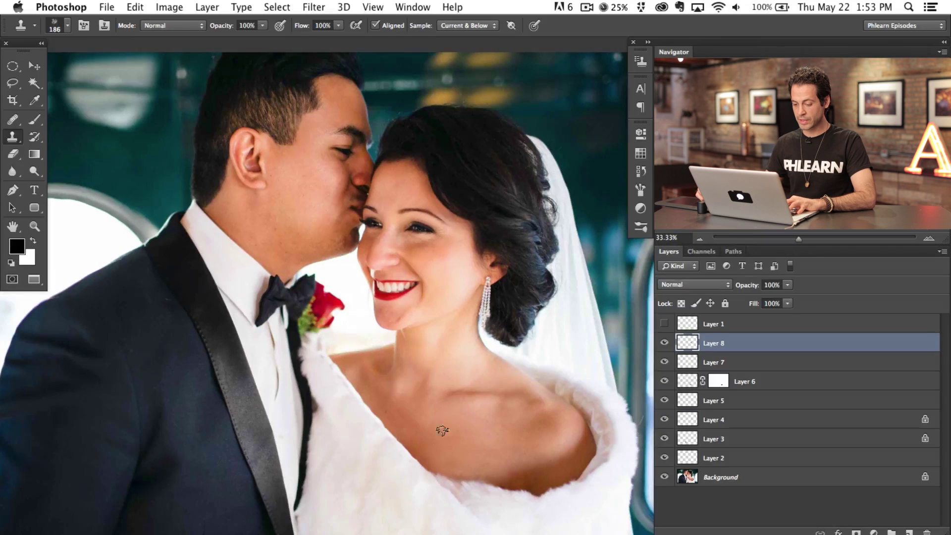
{"action": "scroll", "coordinate": [443, 430], "scroll_direction": "left", "scroll_amount": 3}
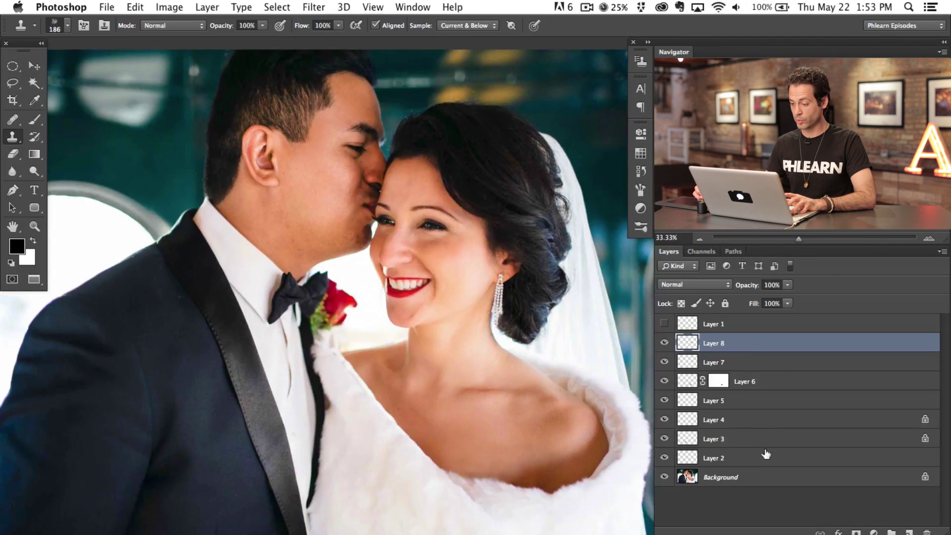
{"action": "left_click", "coordinate": [787, 455], "text": "shift"}
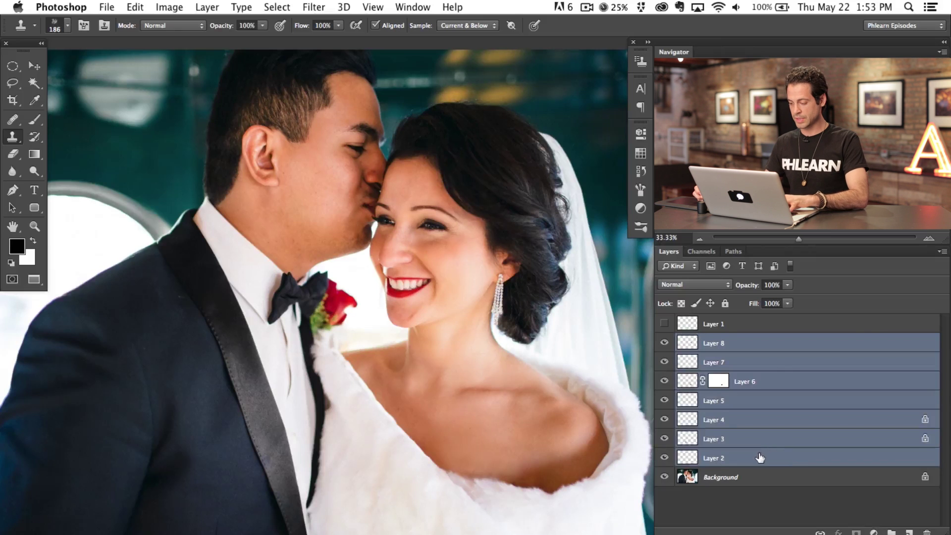
{"action": "key", "text": "super+g"}
Show the portrait full screen without the interface to compare the retouching with the original.
{"action": "scroll", "coordinate": [519, 455], "scroll_direction": "left", "scroll_amount": 2}
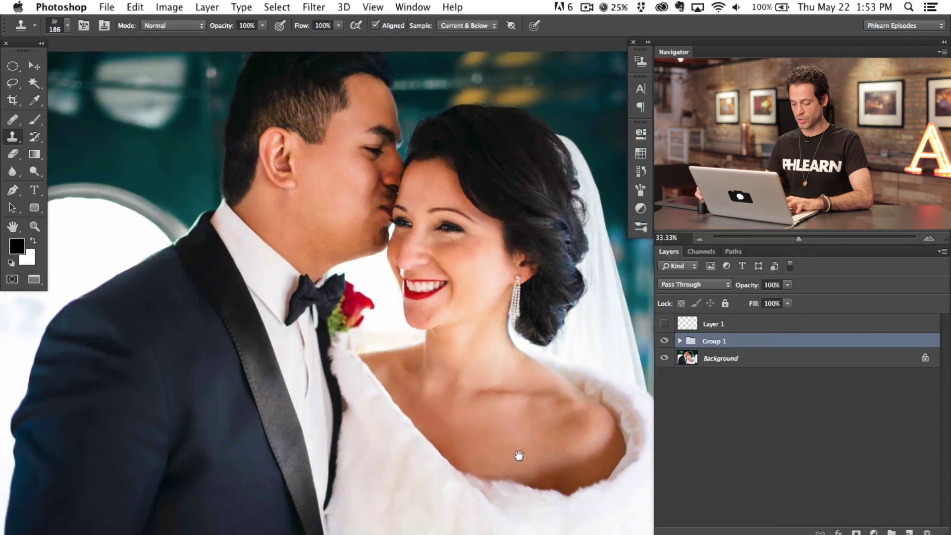
{"action": "key", "text": "f"}
{"action": "key", "text": "f"}
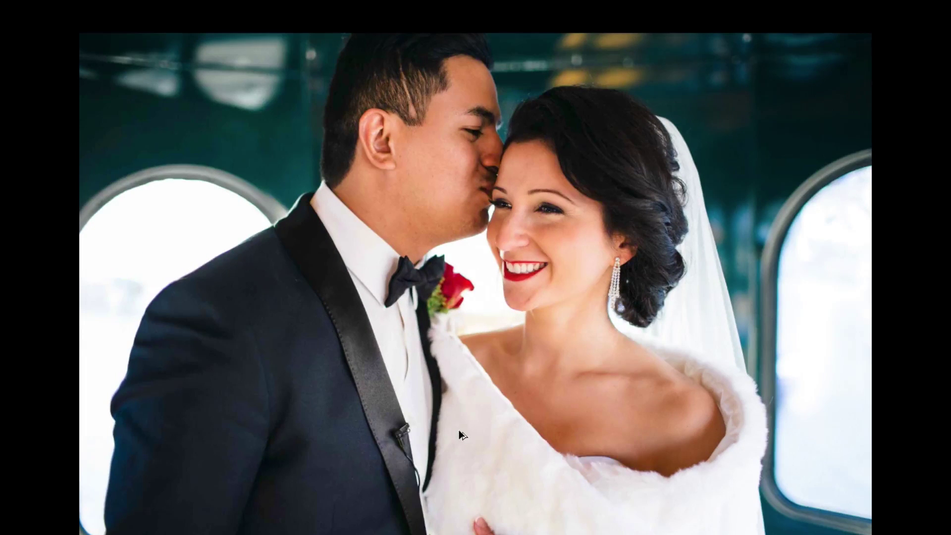